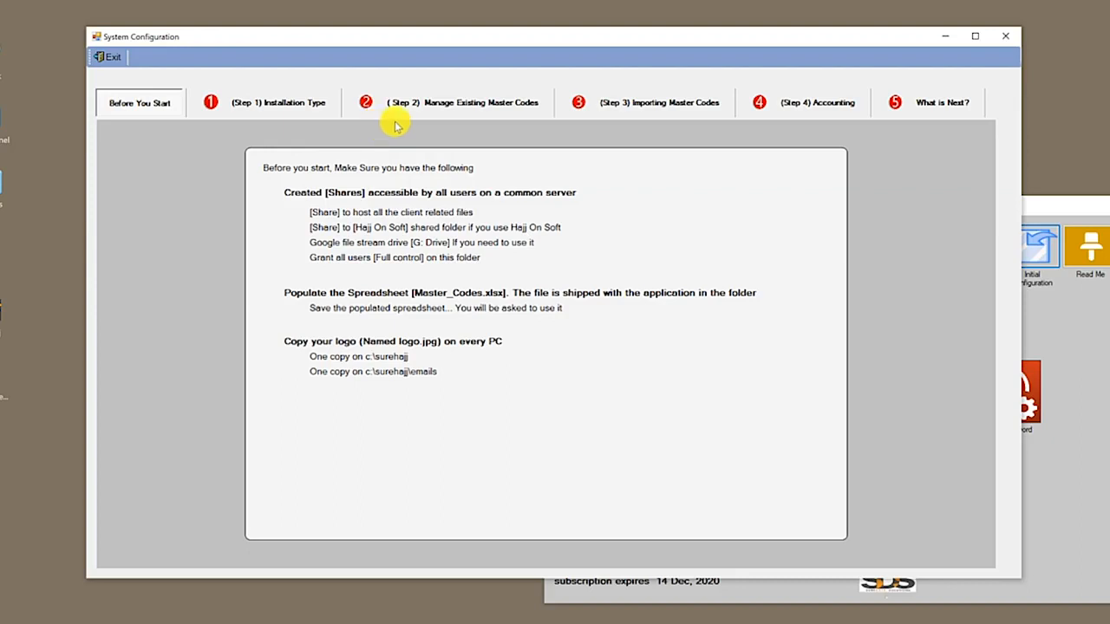
Choose the On One Branch LAN installation type on the Installation Type step
{"action": "left_click", "coordinate": [250, 102]}
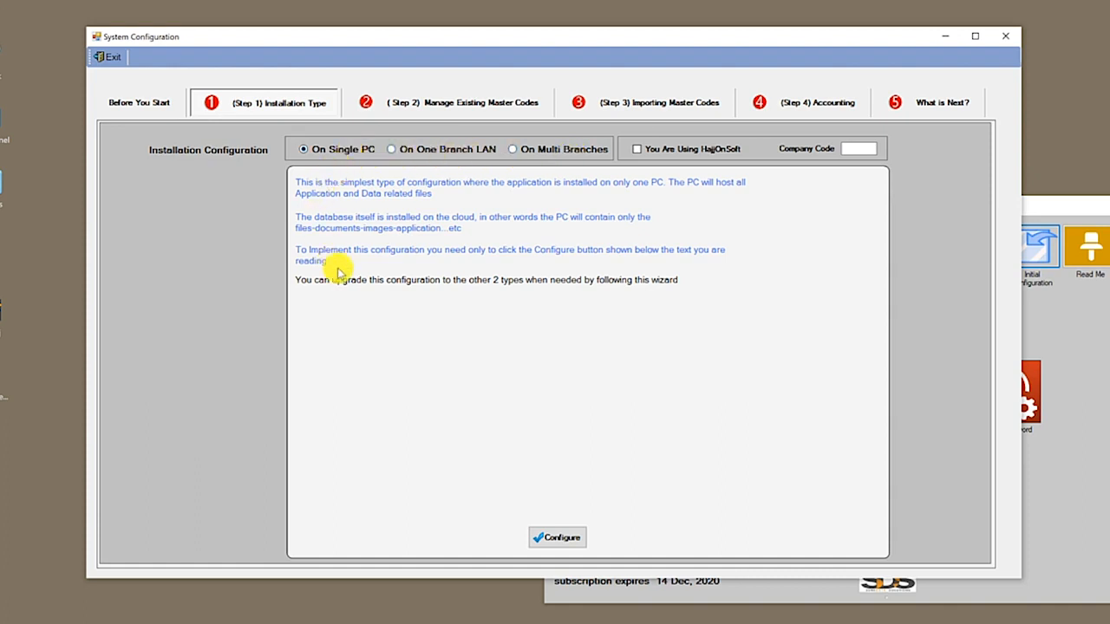
{"action": "left_click", "coordinate": [460, 149]}
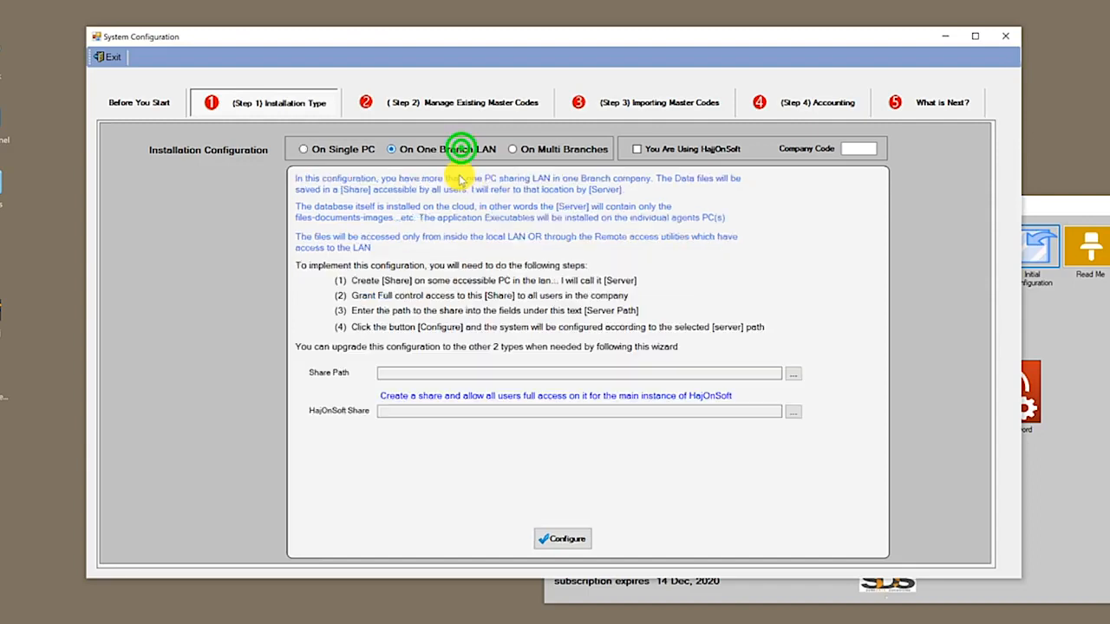
Mark HajjOnSoft as used with company code 1224, then switch back to On Single PC
{"action": "left_click", "coordinate": [560, 146]}
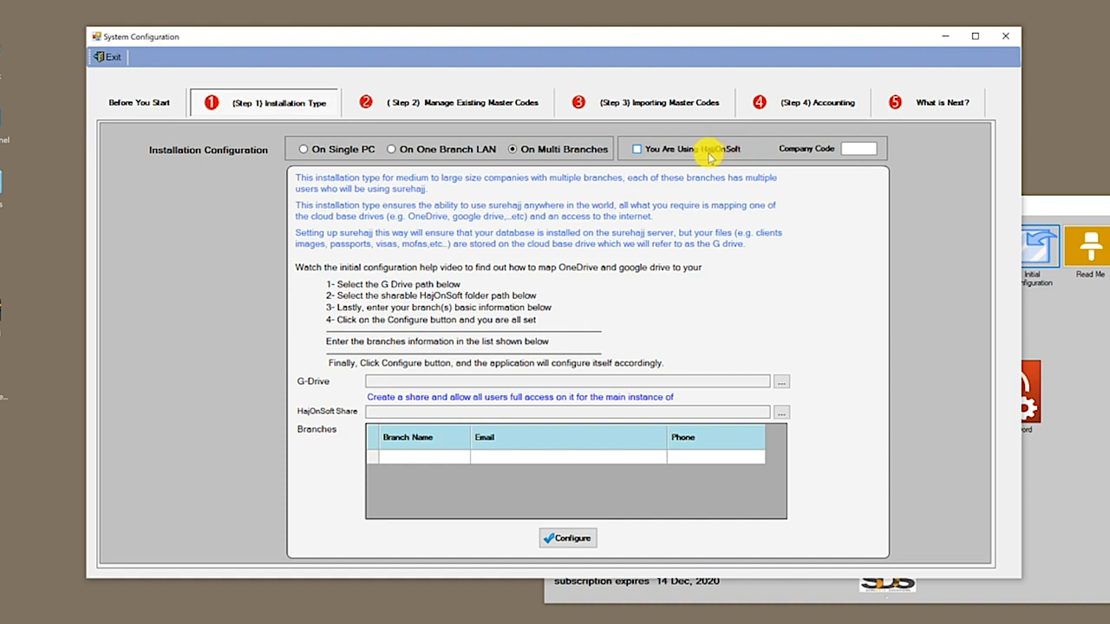
{"action": "left_click", "coordinate": [641, 153]}
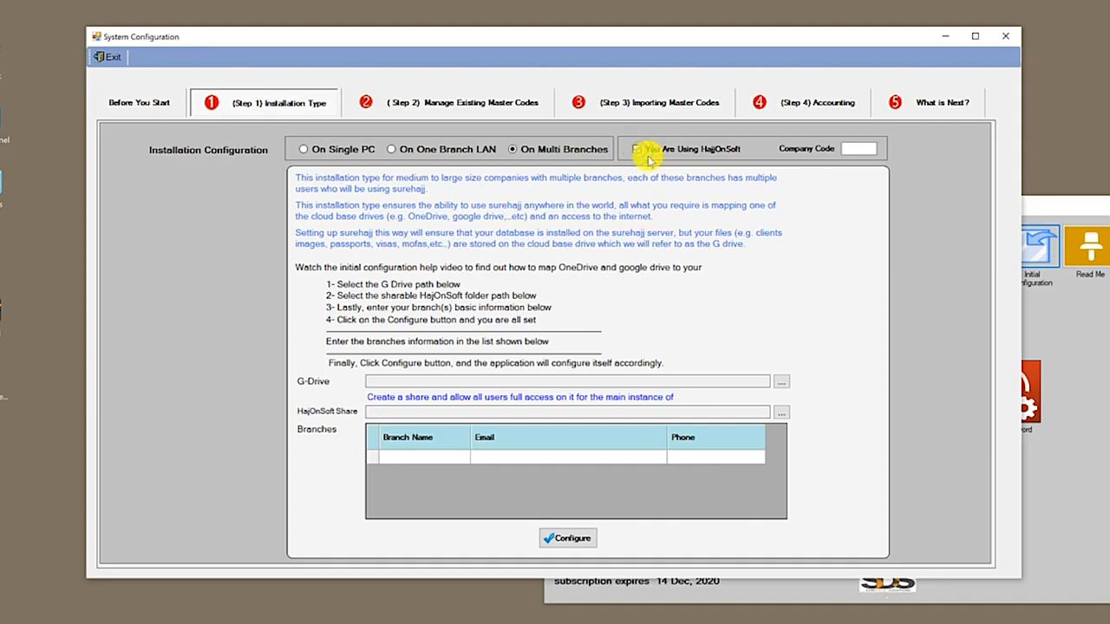
{"action": "left_click", "coordinate": [858, 150]}
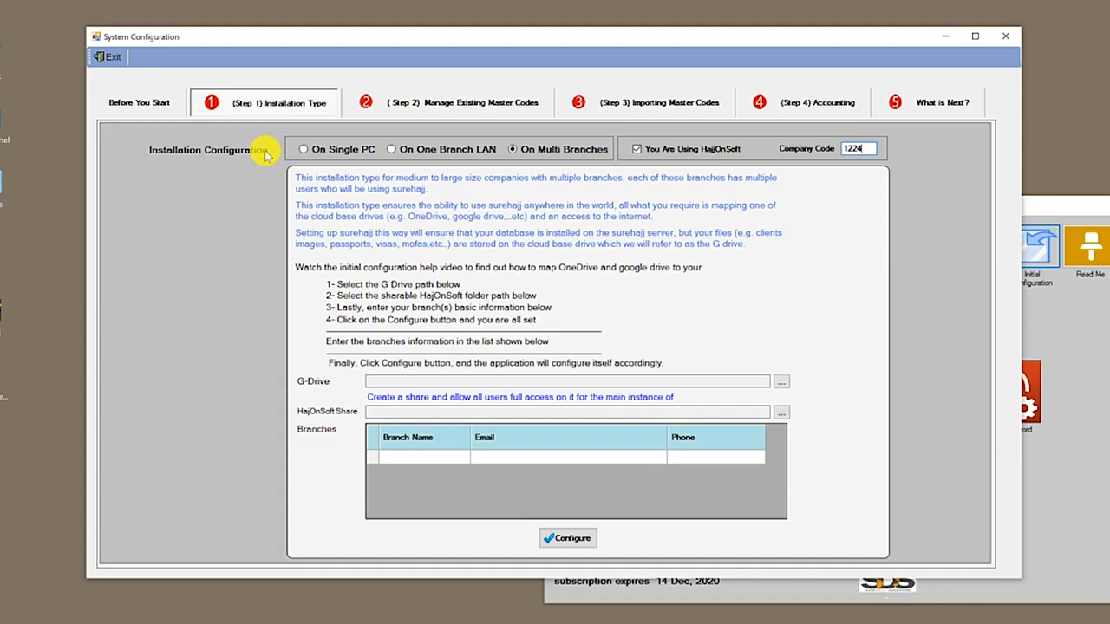
{"action": "left_click", "coordinate": [338, 151]}
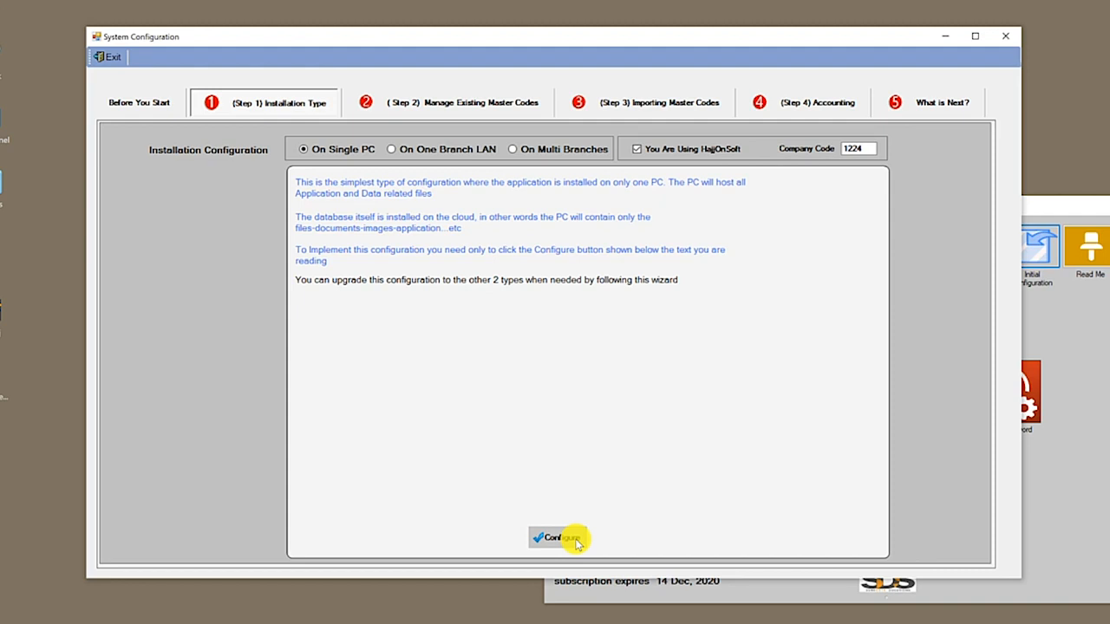
Reselect On One Branch LAN and open the desktop Network location
{"action": "left_click", "coordinate": [464, 149]}
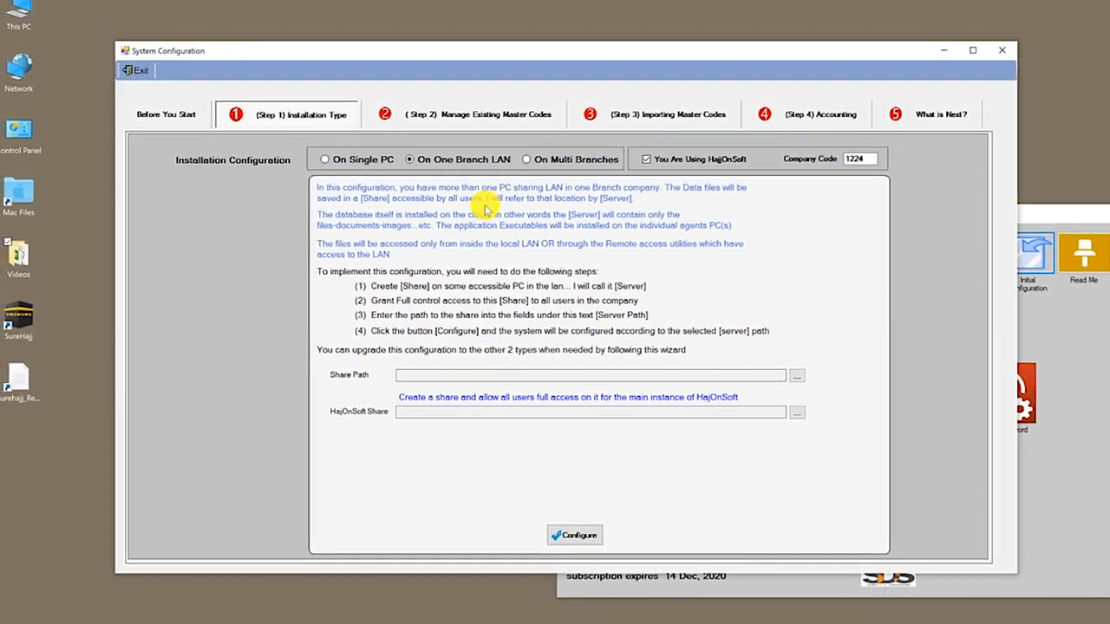
{"action": "left_click", "coordinate": [21, 75]}
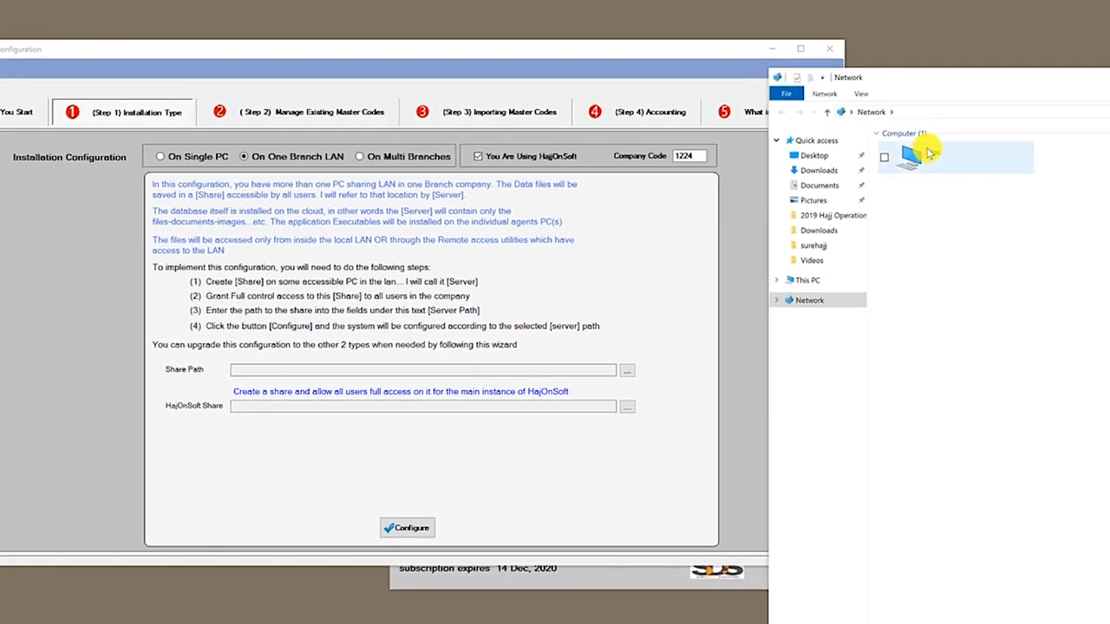
Place the Network window beside the wizard, select Mac and DESKTOP-VG7UI2O, then go to This PC
{"action": "left_click_drag", "start_coordinate": [951, 78], "coordinate": [1108, 40]}
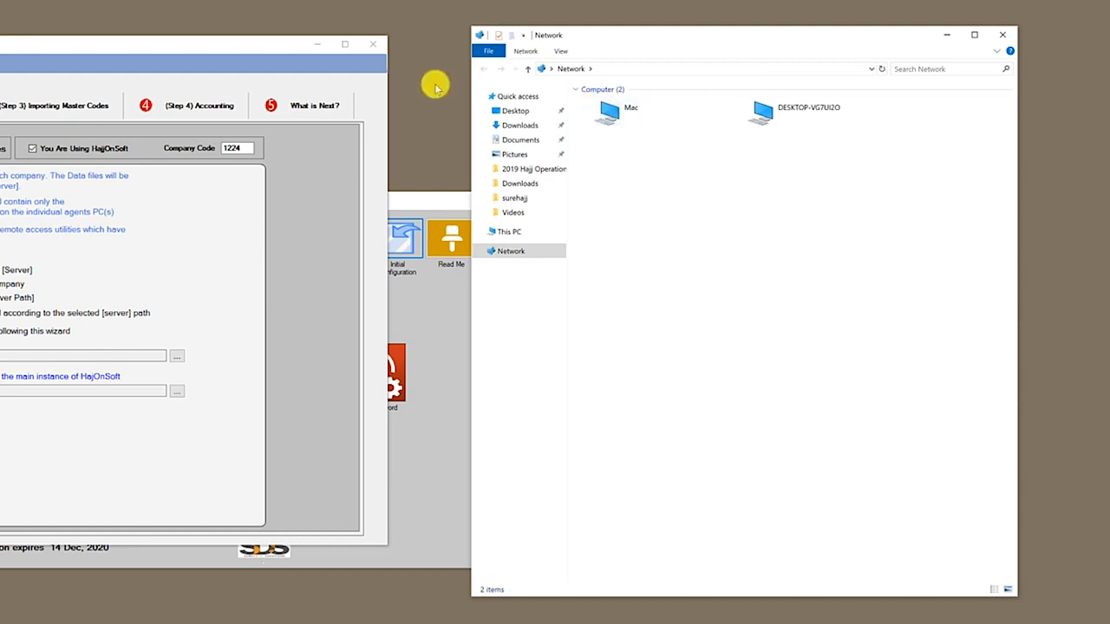
{"action": "left_click", "coordinate": [618, 109]}
{"action": "left_click", "coordinate": [758, 110]}
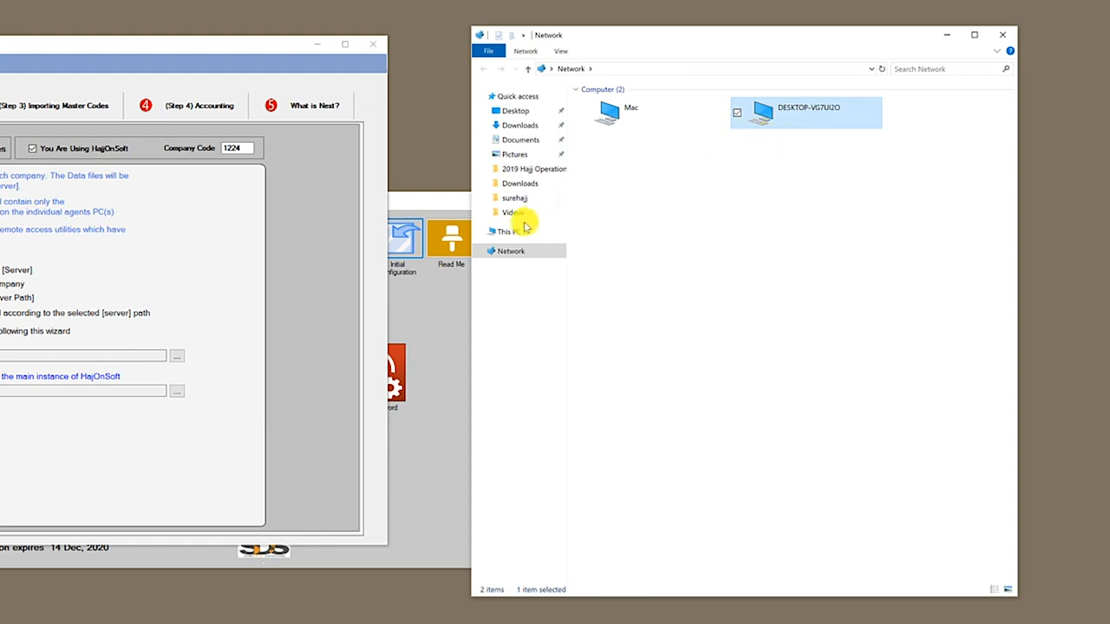
{"action": "left_click", "coordinate": [513, 230]}
Create a new SureHajj Data folder on Local Disk (C:)
{"action": "double_click", "coordinate": [641, 254]}
{"action": "right_click", "coordinate": [636, 264]}
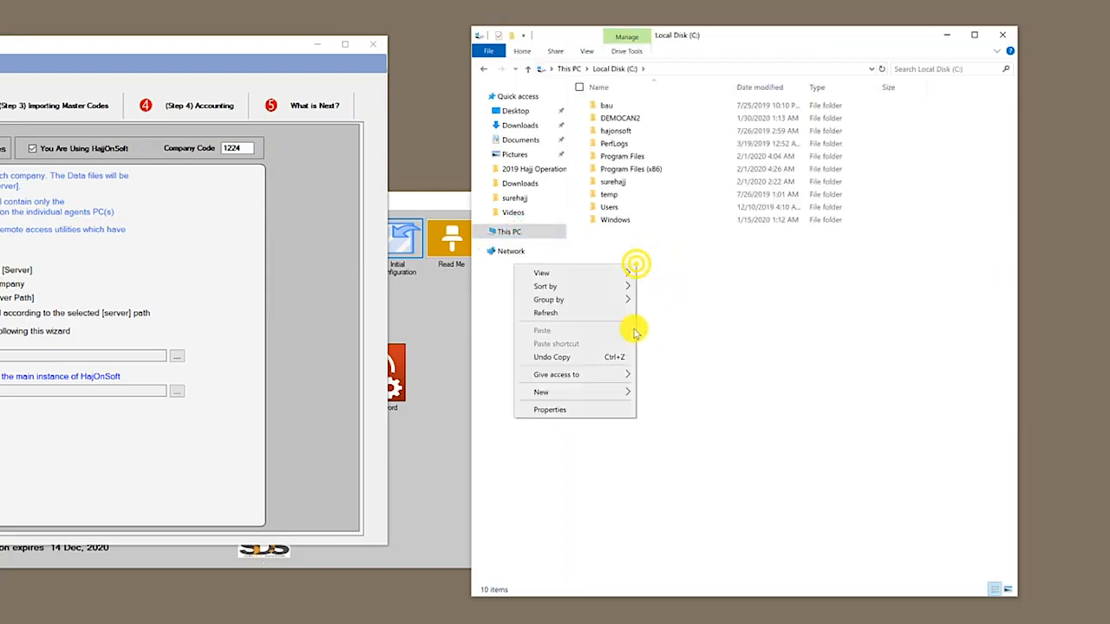
{"action": "left_click", "coordinate": [644, 391]}
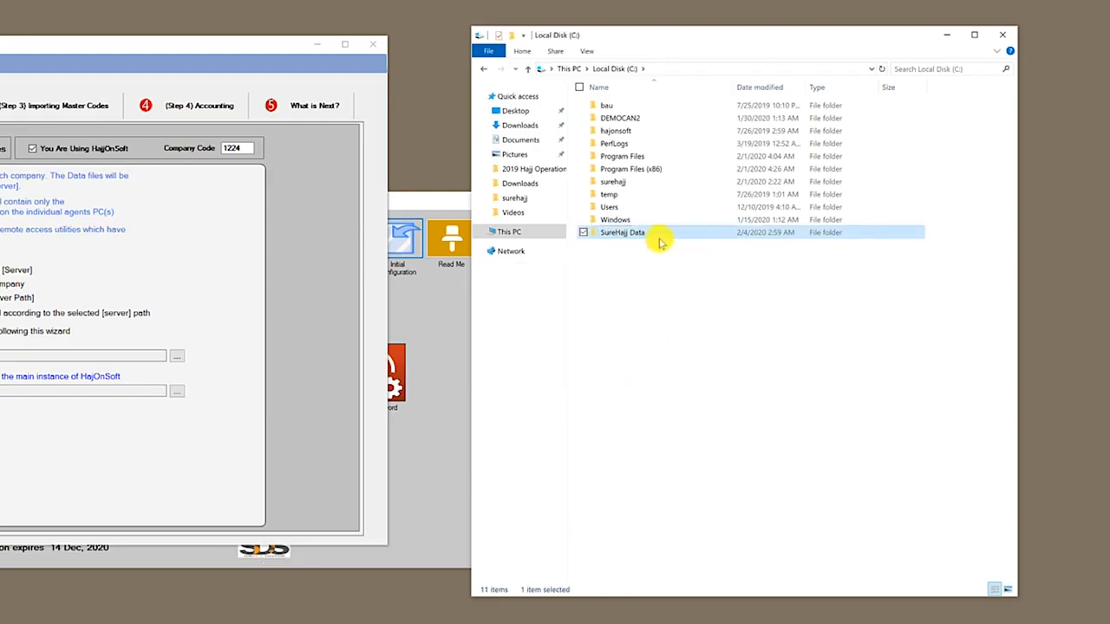
Share the SureHajj Data folder on the network with Everyone at Read/Write
{"action": "right_click", "coordinate": [642, 233]}
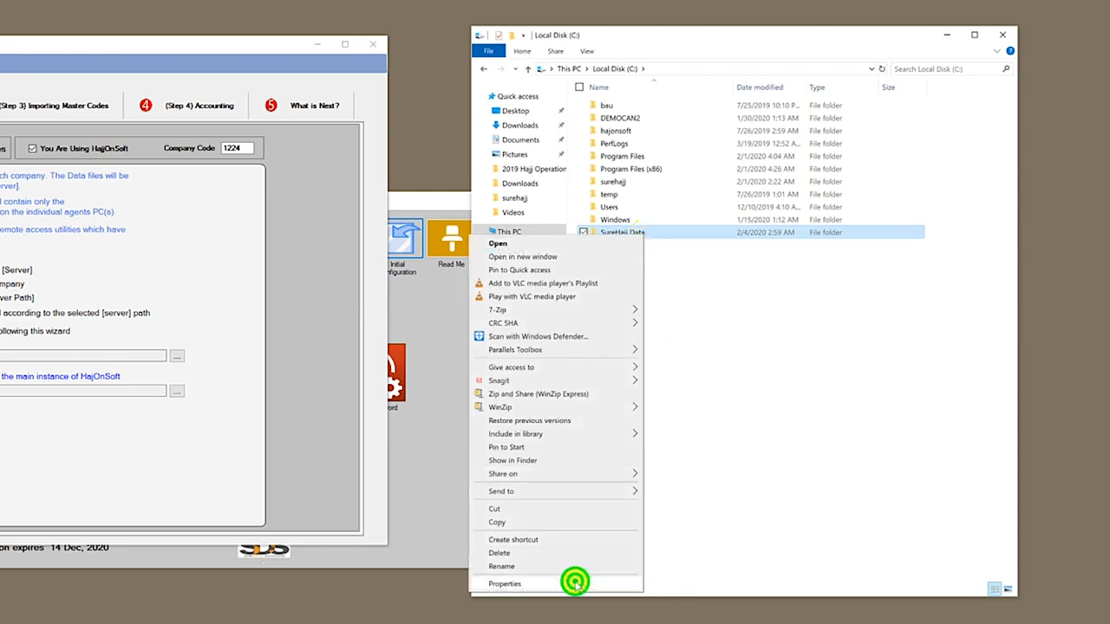
{"action": "left_click", "coordinate": [577, 582]}
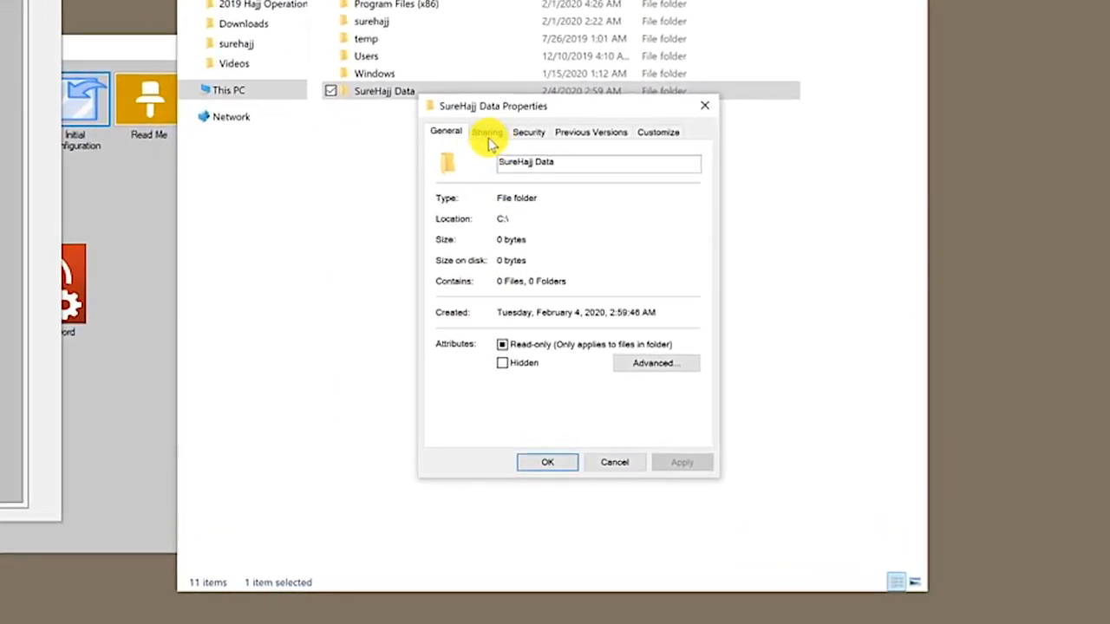
{"action": "left_click", "coordinate": [486, 134]}
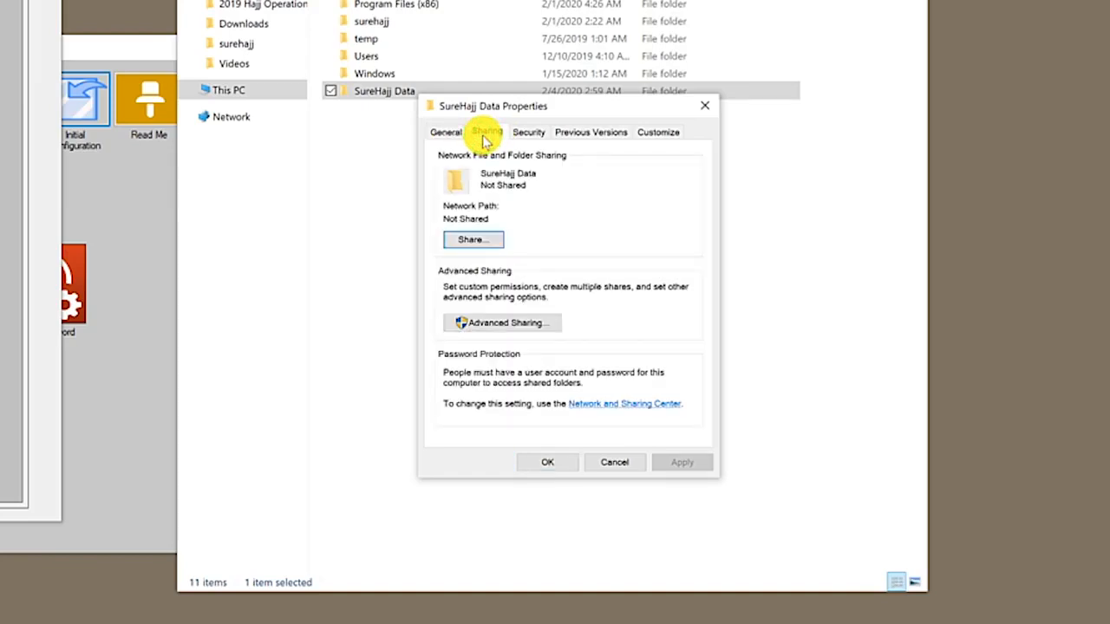
{"action": "left_click", "coordinate": [479, 244]}
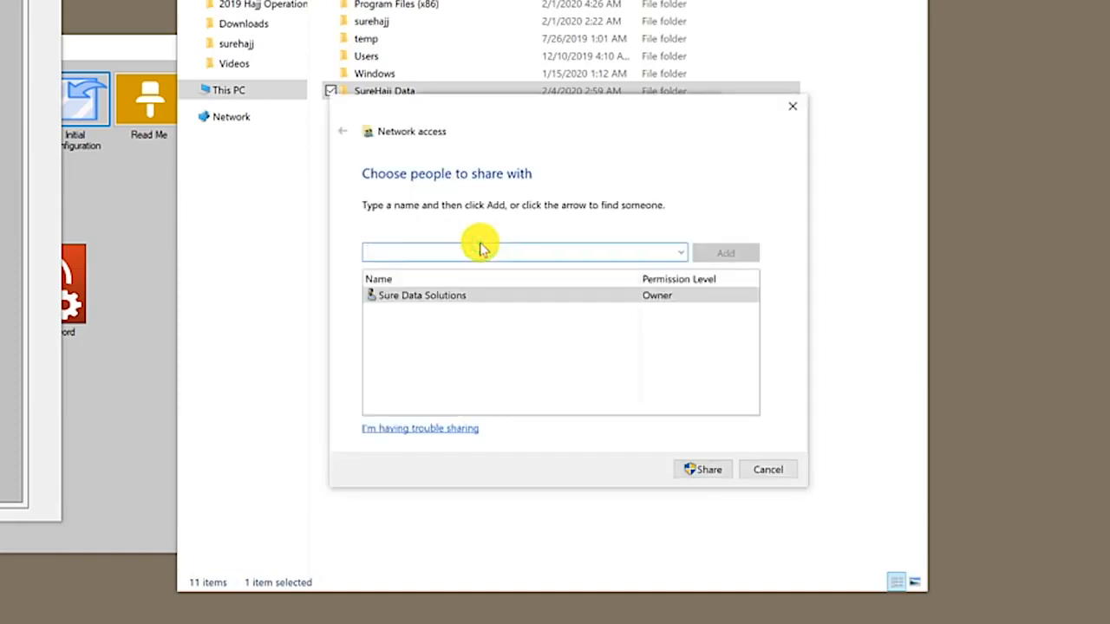
{"action": "left_click", "coordinate": [680, 252]}
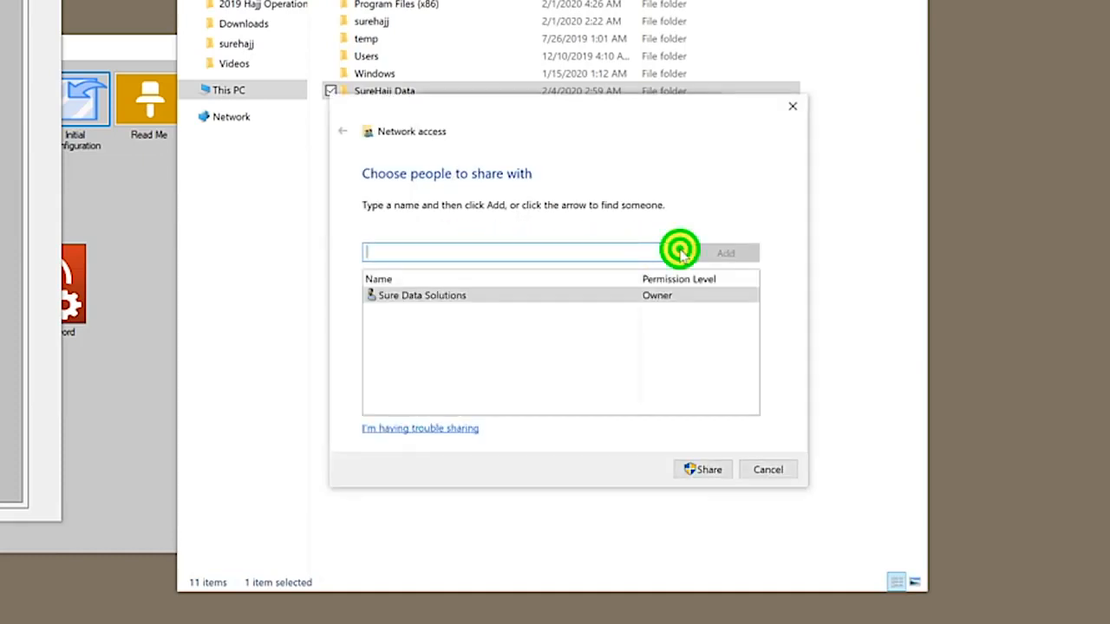
{"action": "left_click", "coordinate": [440, 309]}
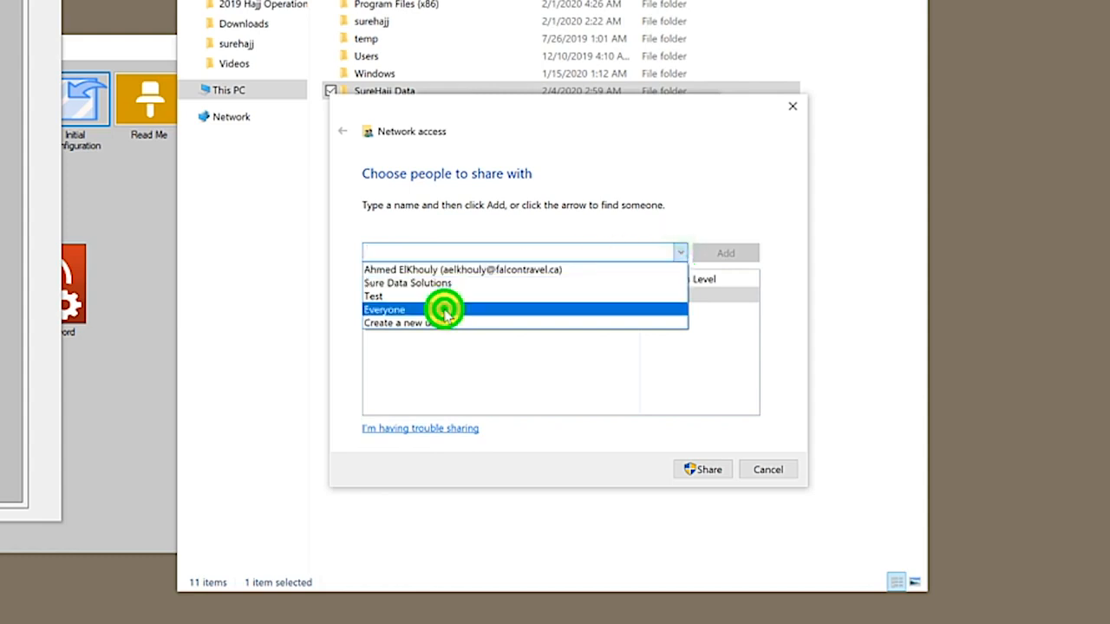
{"action": "left_click", "coordinate": [750, 257]}
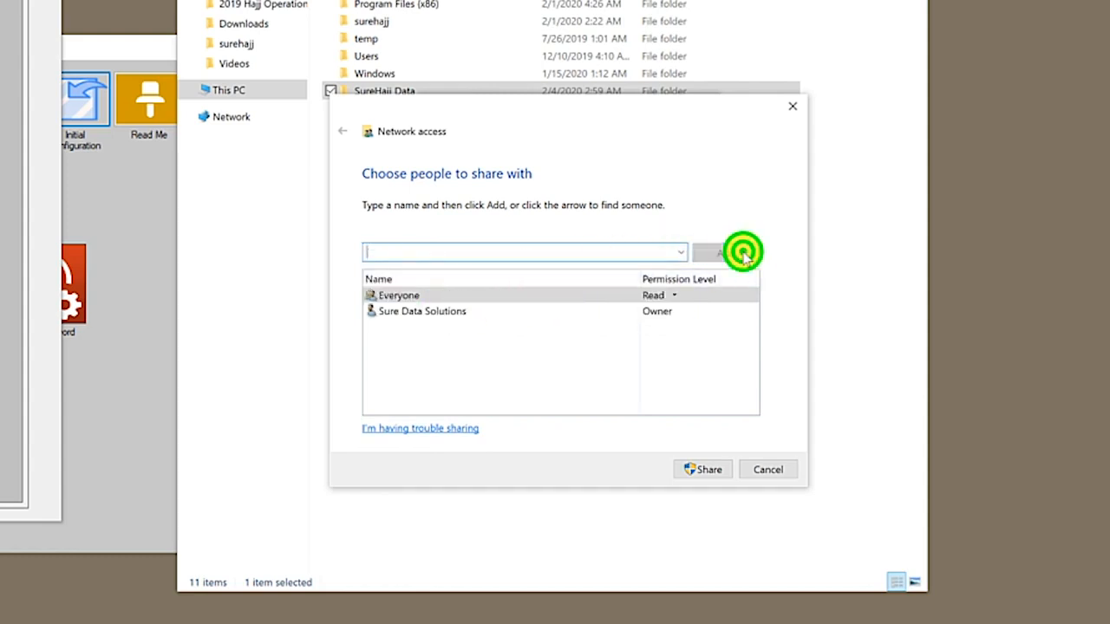
{"action": "left_click", "coordinate": [674, 296]}
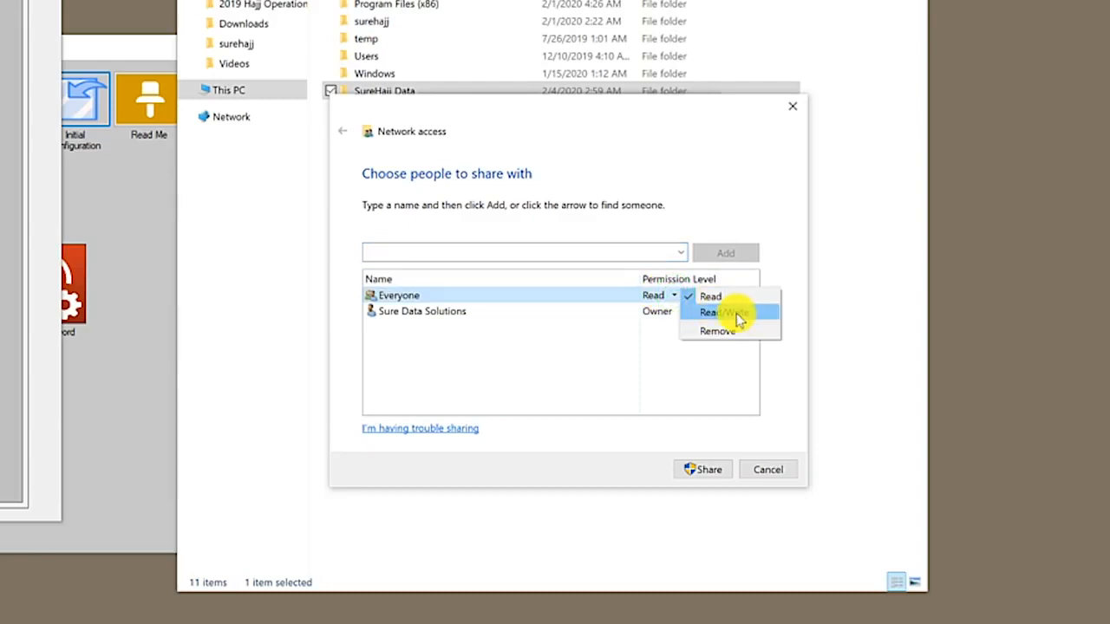
{"action": "left_click", "coordinate": [737, 314]}
{"action": "left_click", "coordinate": [706, 474]}
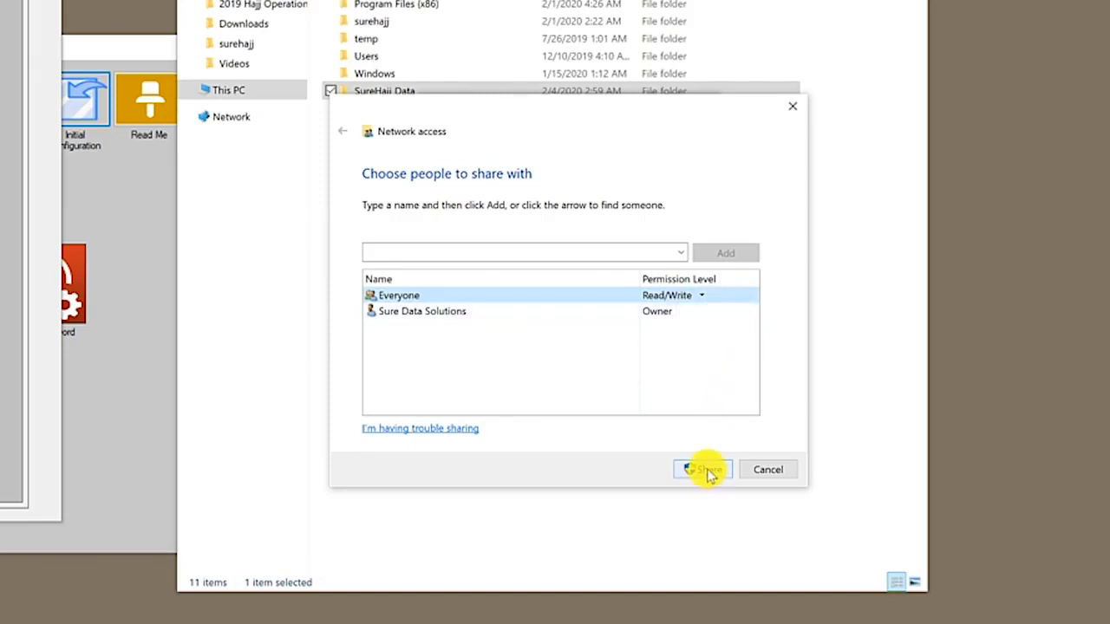
{"action": "left_click", "coordinate": [707, 473]}
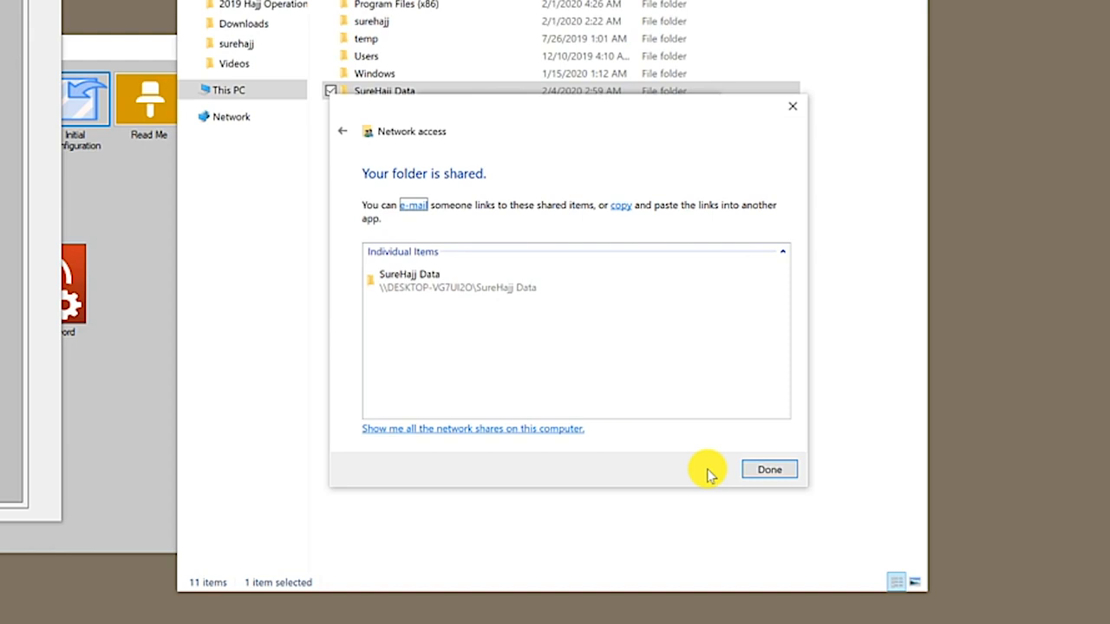
{"action": "left_click", "coordinate": [750, 469]}
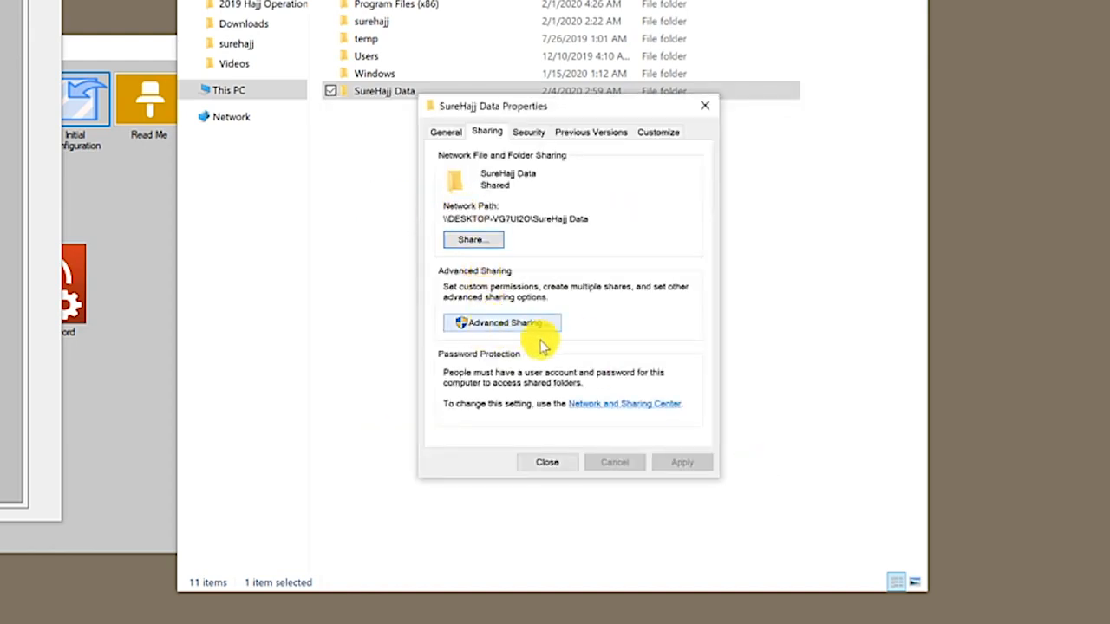
Allow Everyone Full Control in SureHajj Data's Advanced Sharing permissions and close its properties
{"action": "left_click", "coordinate": [514, 328]}
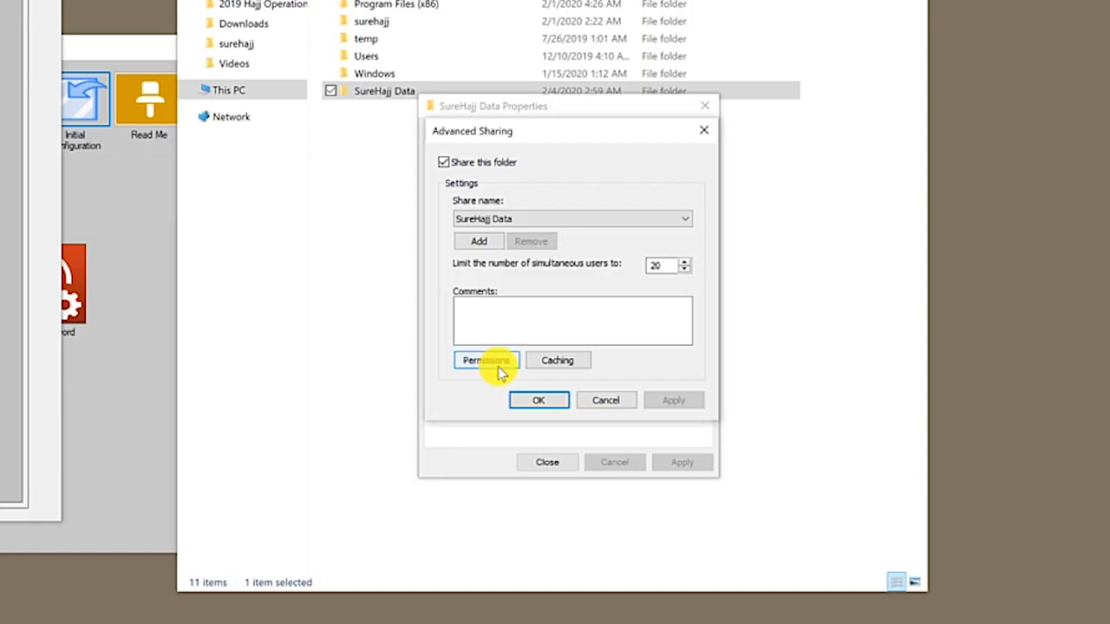
{"action": "left_click", "coordinate": [482, 361]}
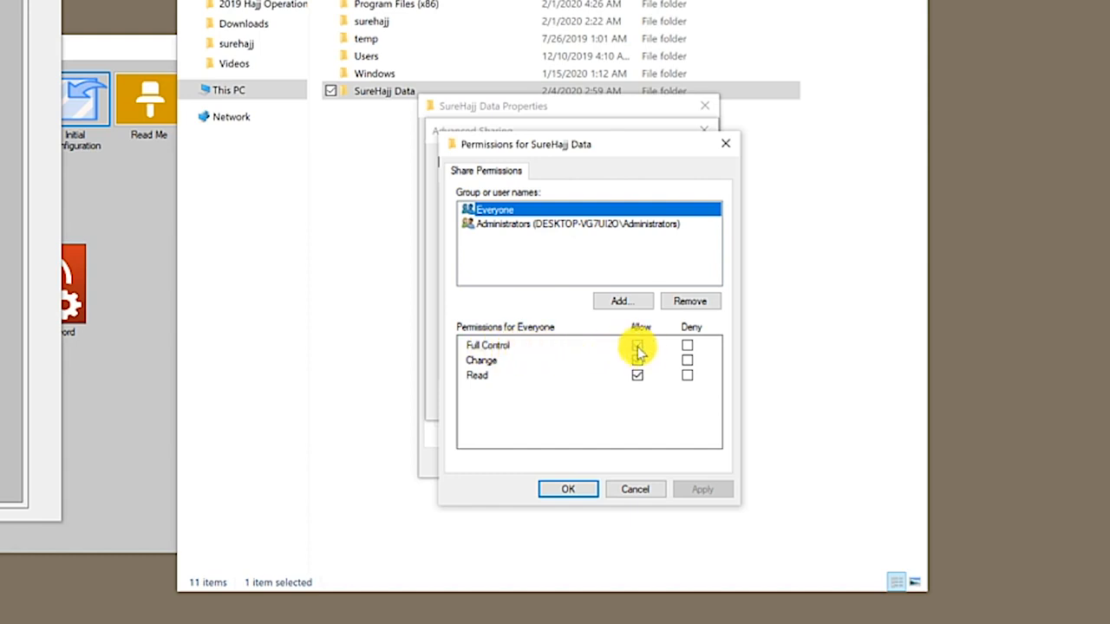
{"action": "left_click", "coordinate": [568, 489]}
{"action": "left_click", "coordinate": [550, 399]}
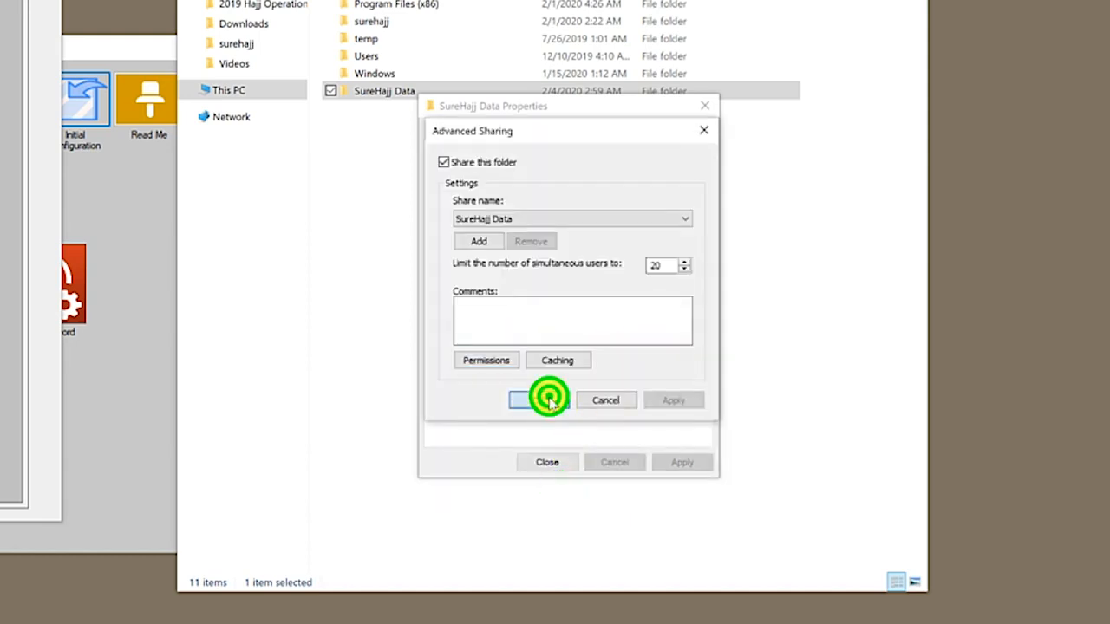
{"action": "left_click", "coordinate": [551, 461]}
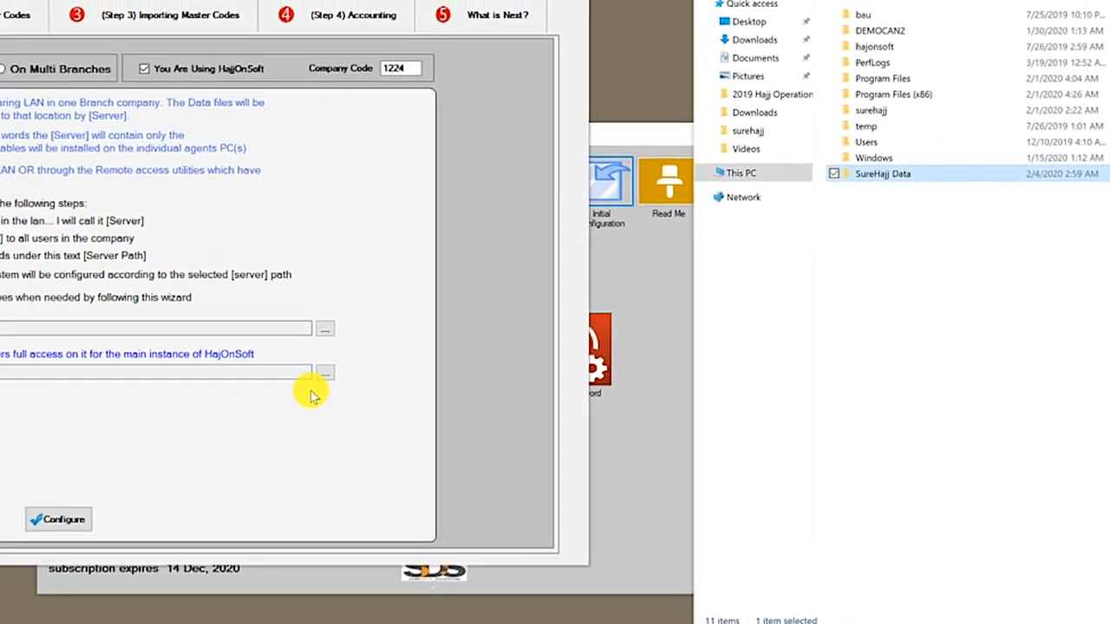
Set the Share Path to \\DESKTOP-VG7UI2O\SureHajj Data through Browse For Folder
{"action": "left_click", "coordinate": [311, 393]}
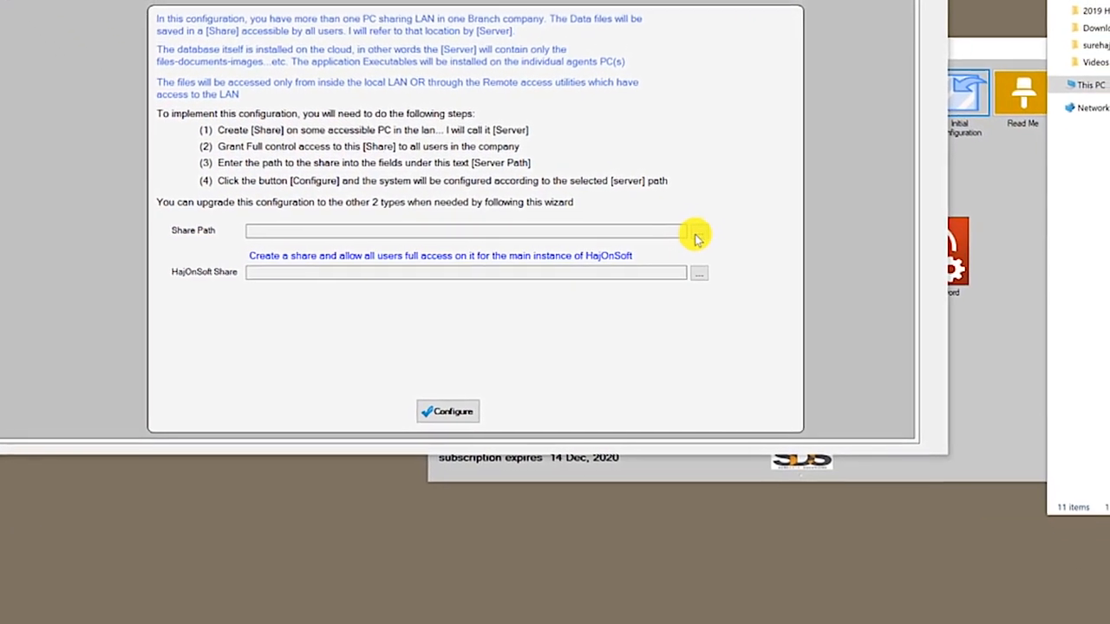
{"action": "left_click", "coordinate": [695, 232]}
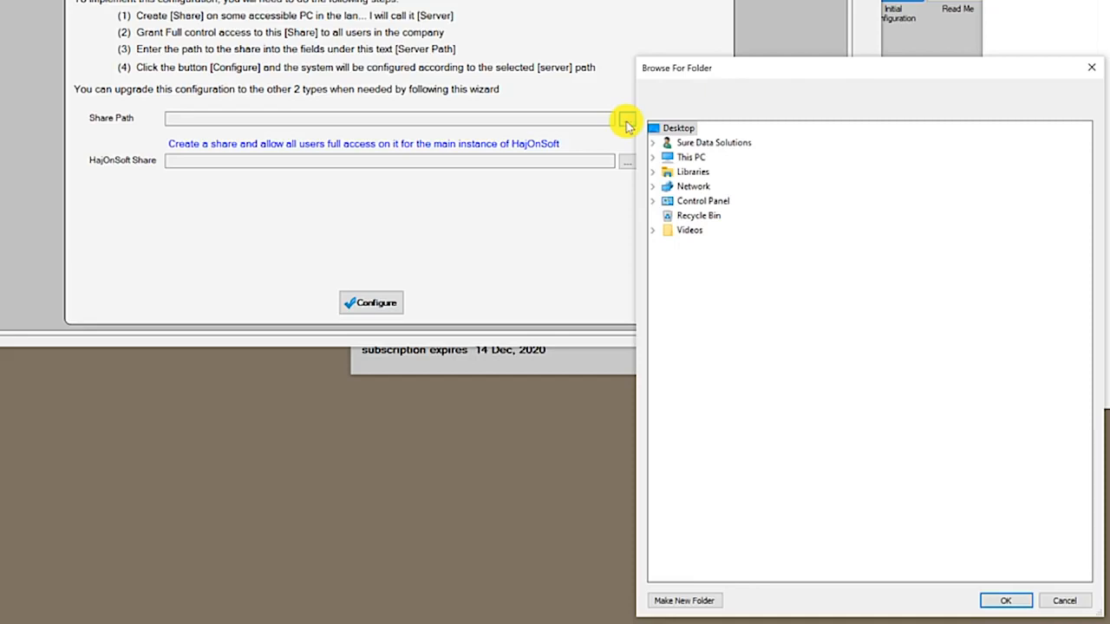
{"action": "left_click", "coordinate": [654, 188]}
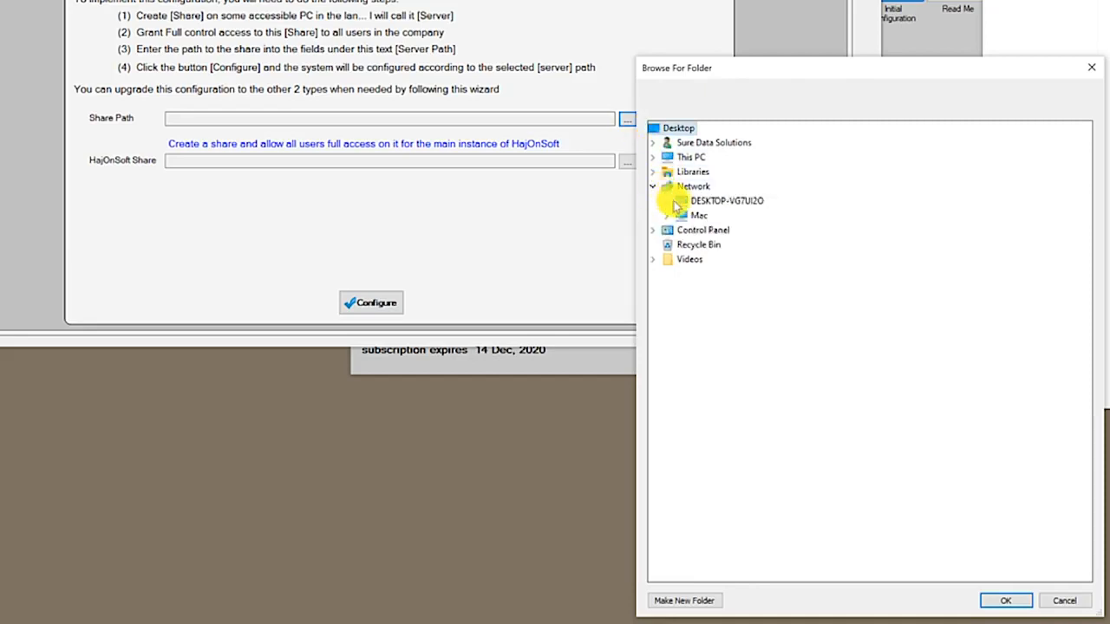
{"action": "left_click", "coordinate": [666, 200]}
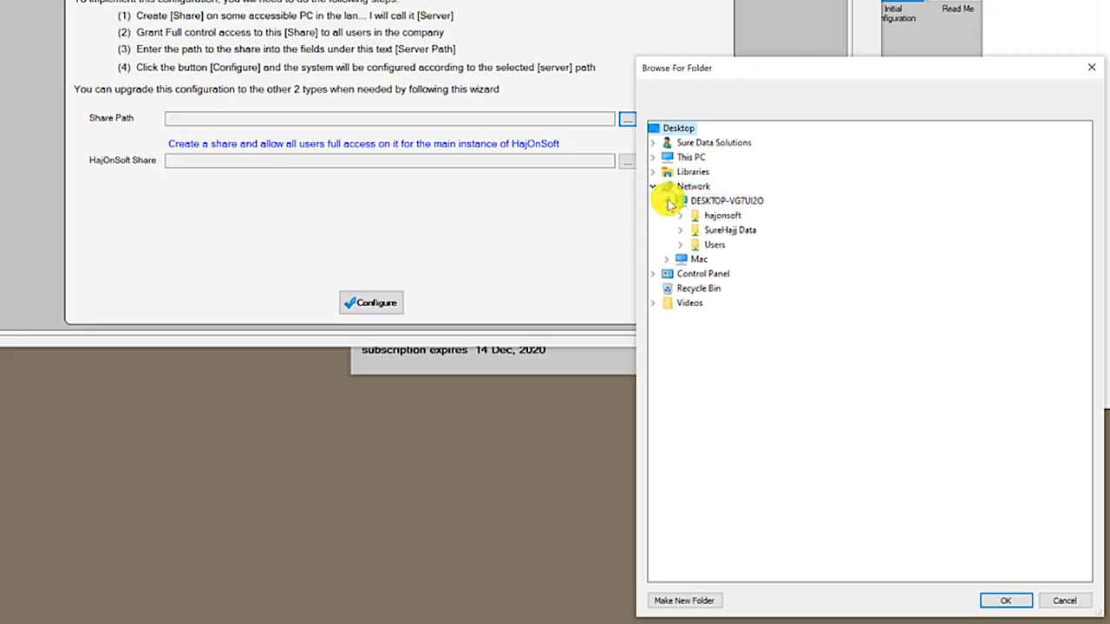
{"action": "left_click", "coordinate": [731, 230]}
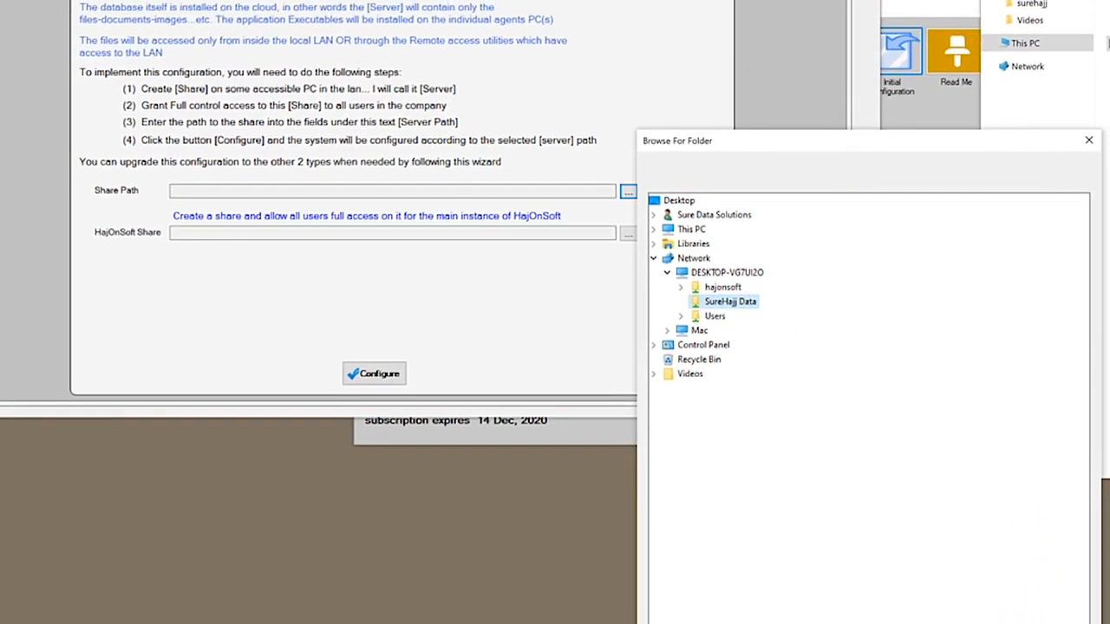
{"action": "left_click", "coordinate": [1003, 600]}
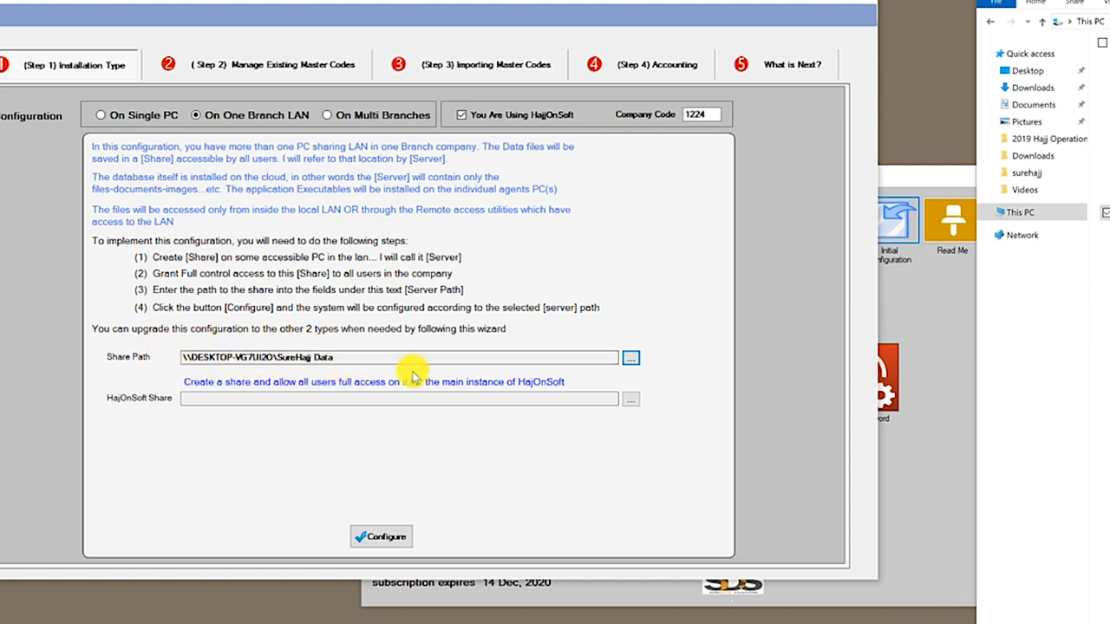
{"action": "left_click", "coordinate": [631, 358]}
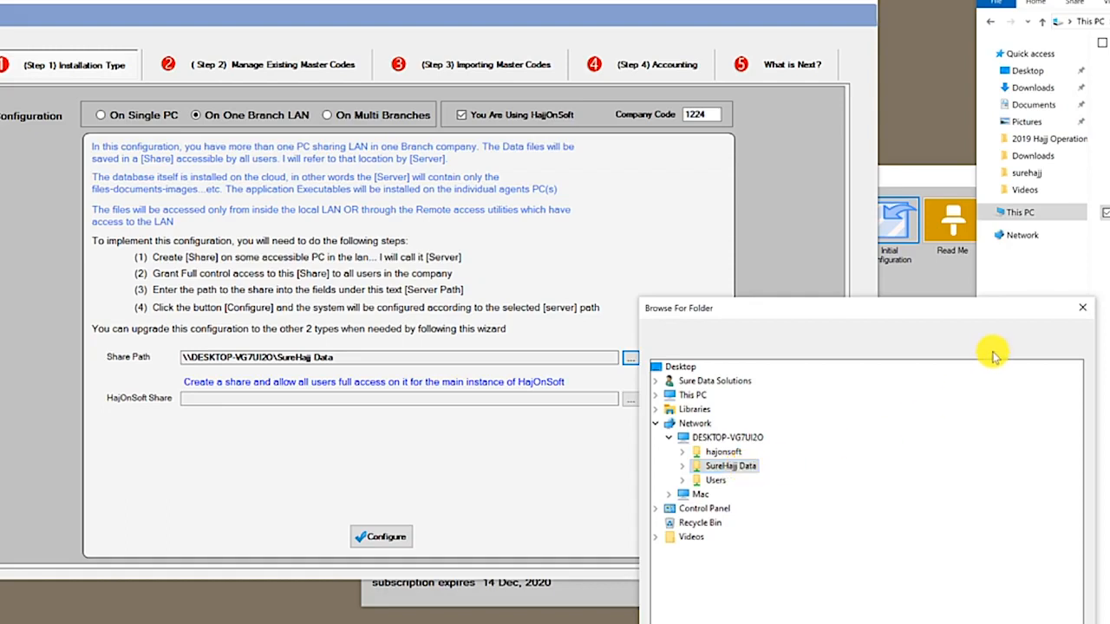
Close the Browse For Folder dialog without changing the share paths
{"action": "left_click", "coordinate": [1081, 308]}
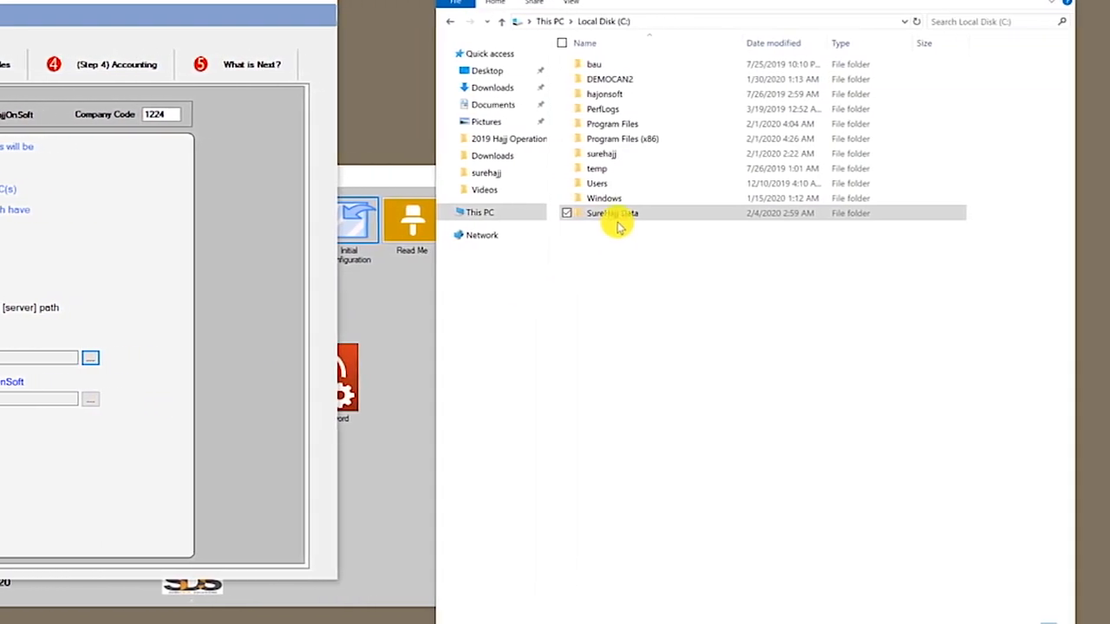
Share the hajonsoft folder on the network with Everyone at Read/Write
{"action": "left_click", "coordinate": [626, 97]}
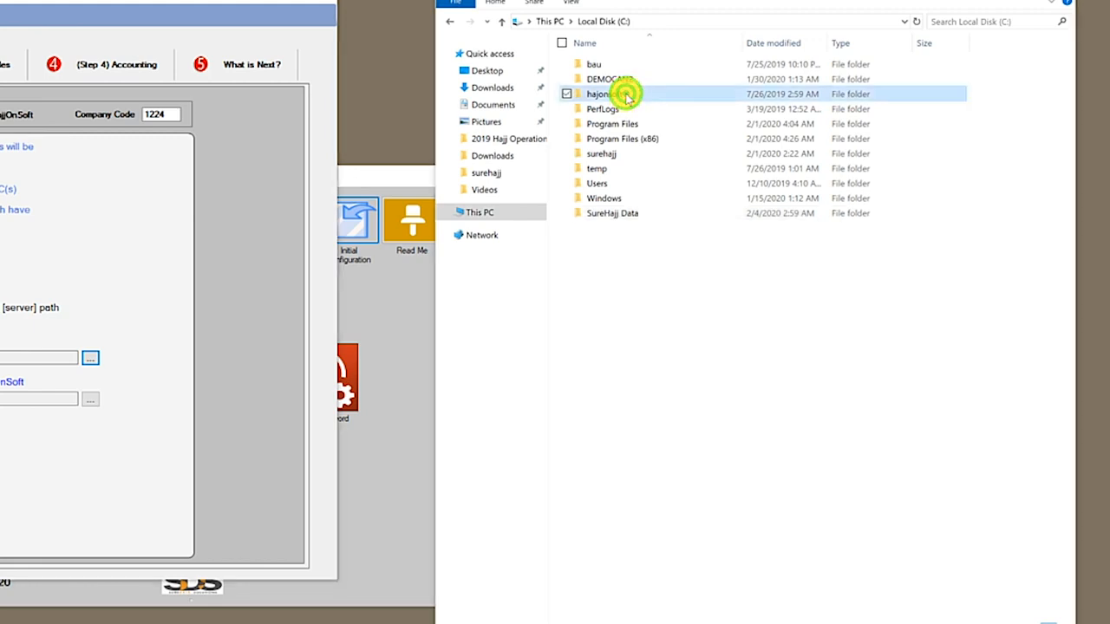
{"action": "right_click", "coordinate": [614, 98]}
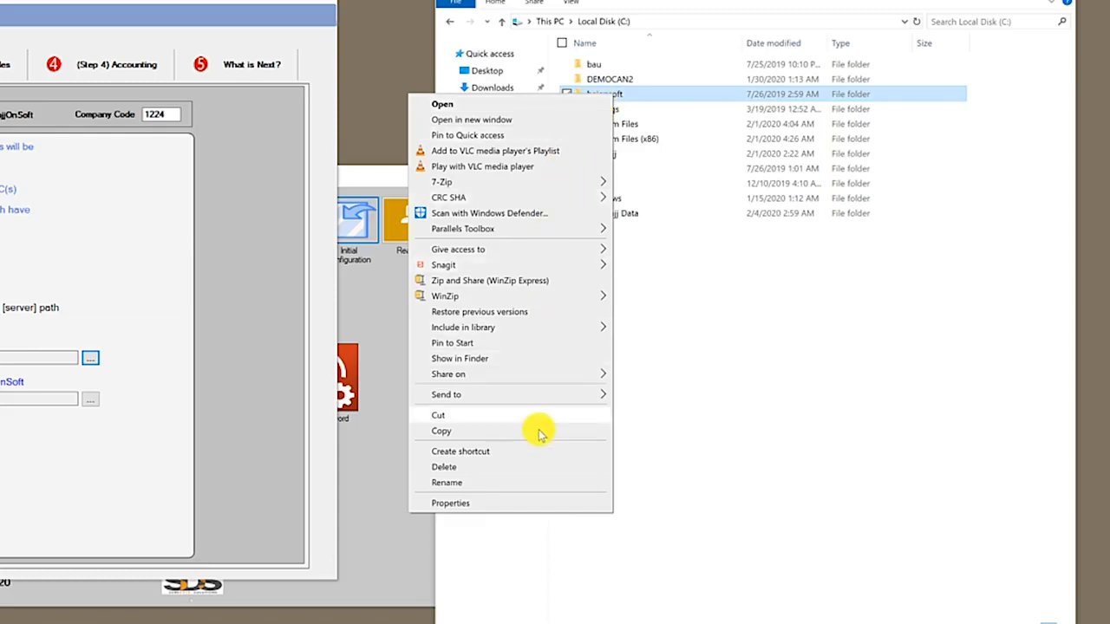
{"action": "left_click", "coordinate": [507, 503]}
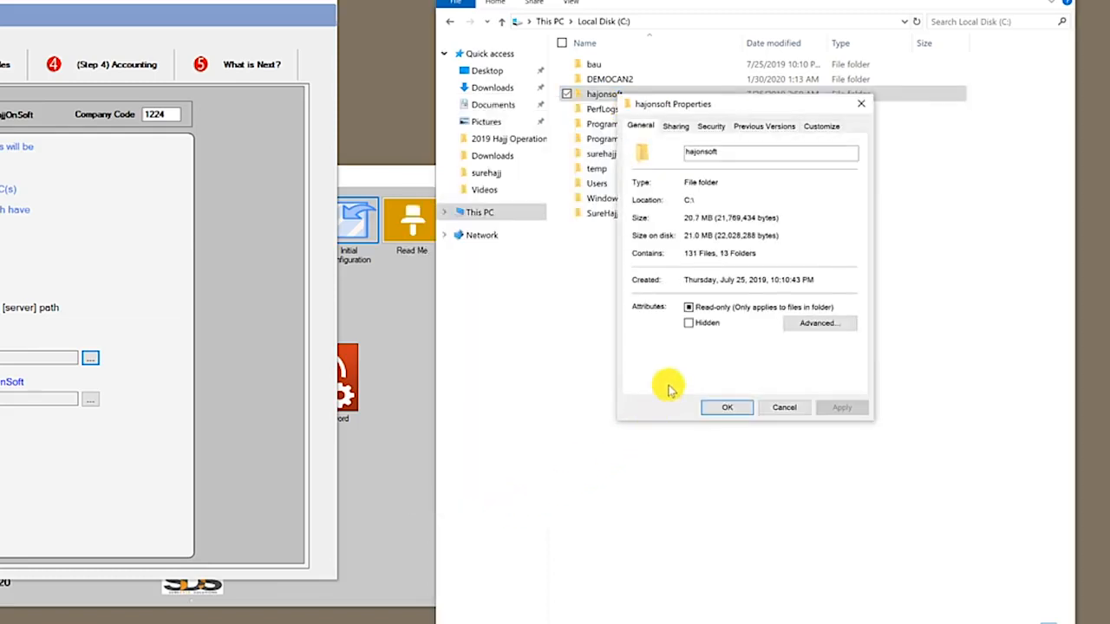
{"action": "left_click", "coordinate": [679, 130]}
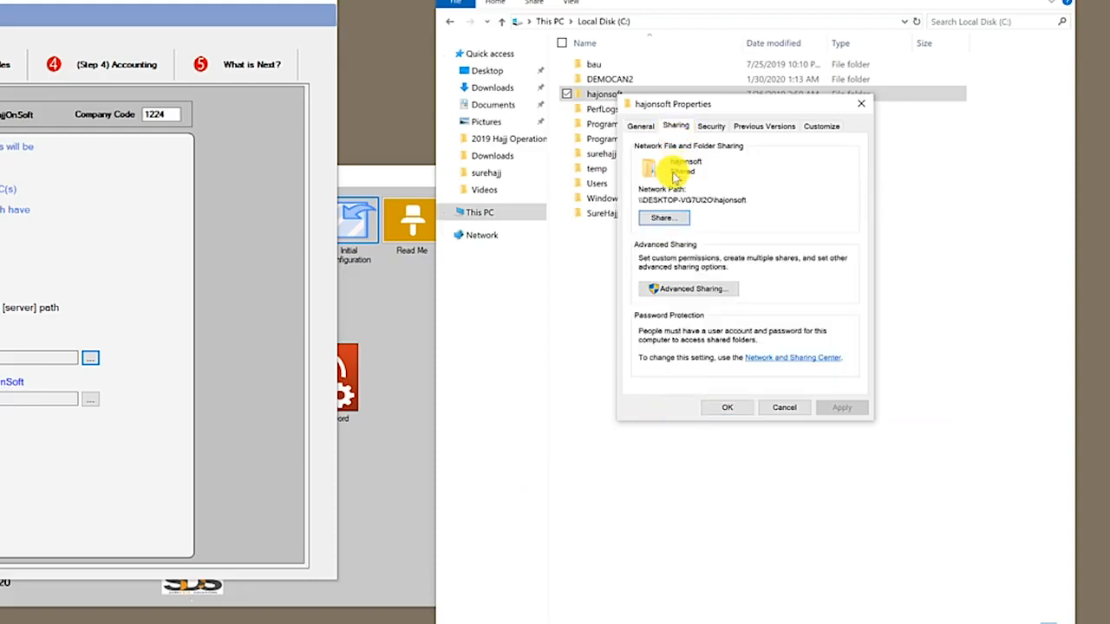
{"action": "left_click", "coordinate": [664, 219]}
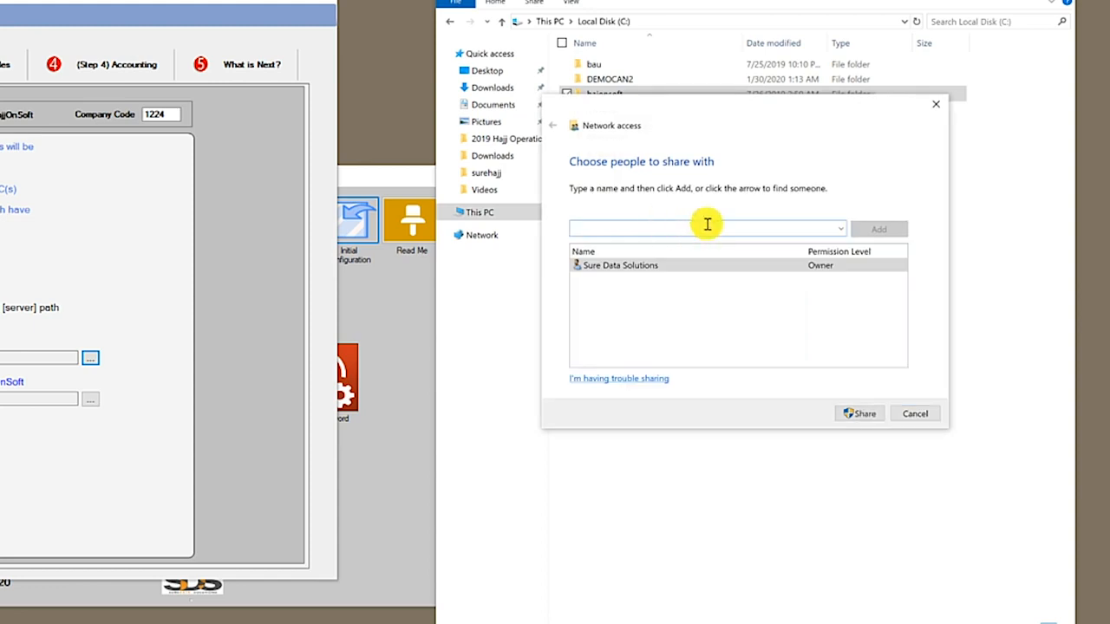
{"action": "left_click", "coordinate": [839, 228]}
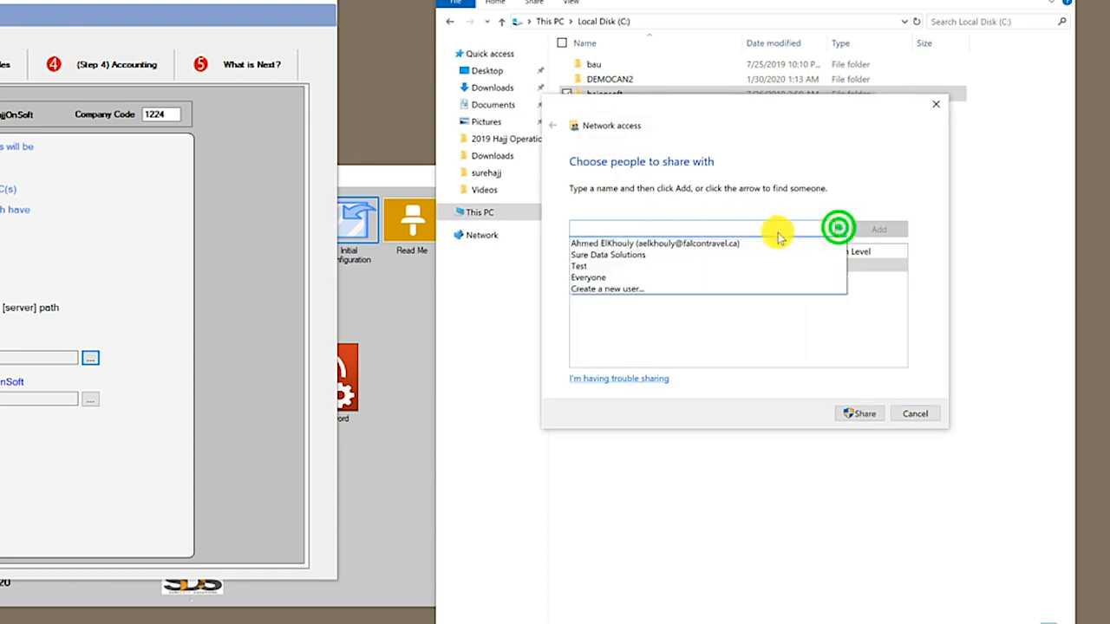
{"action": "left_click", "coordinate": [626, 276]}
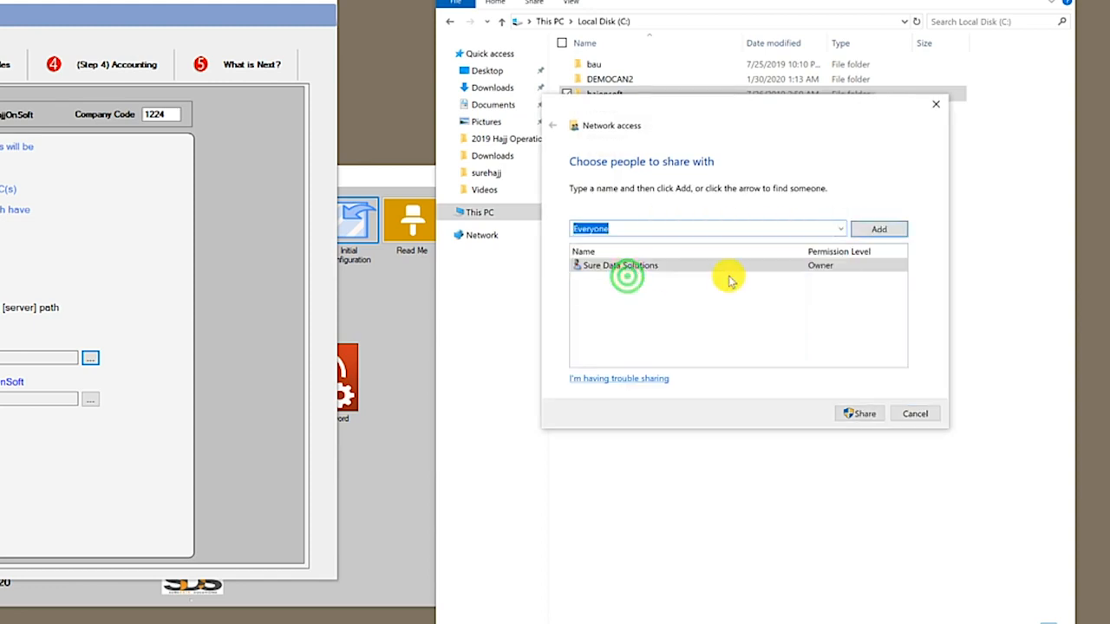
{"action": "left_click", "coordinate": [878, 229]}
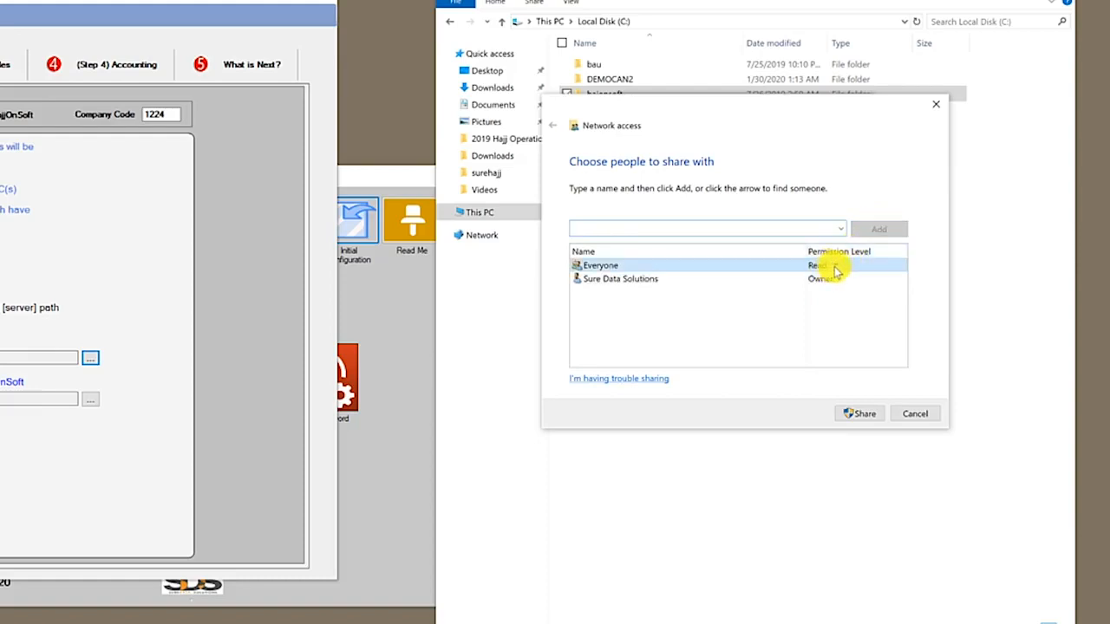
{"action": "left_click", "coordinate": [837, 268]}
{"action": "left_click", "coordinate": [856, 277]}
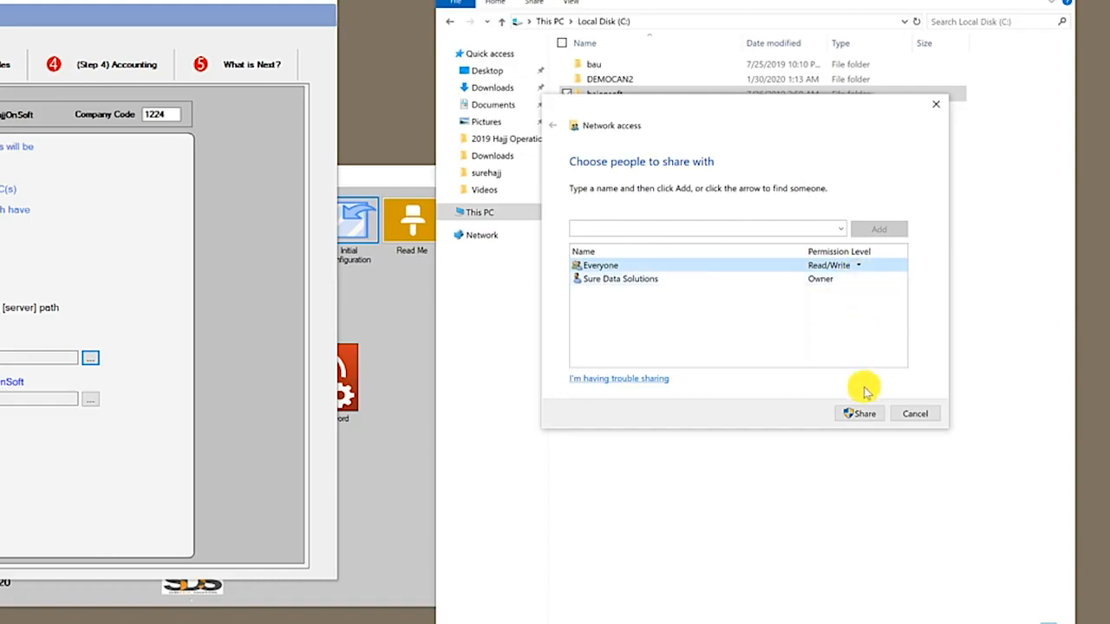
{"action": "left_click", "coordinate": [858, 413]}
{"action": "left_click", "coordinate": [911, 415]}
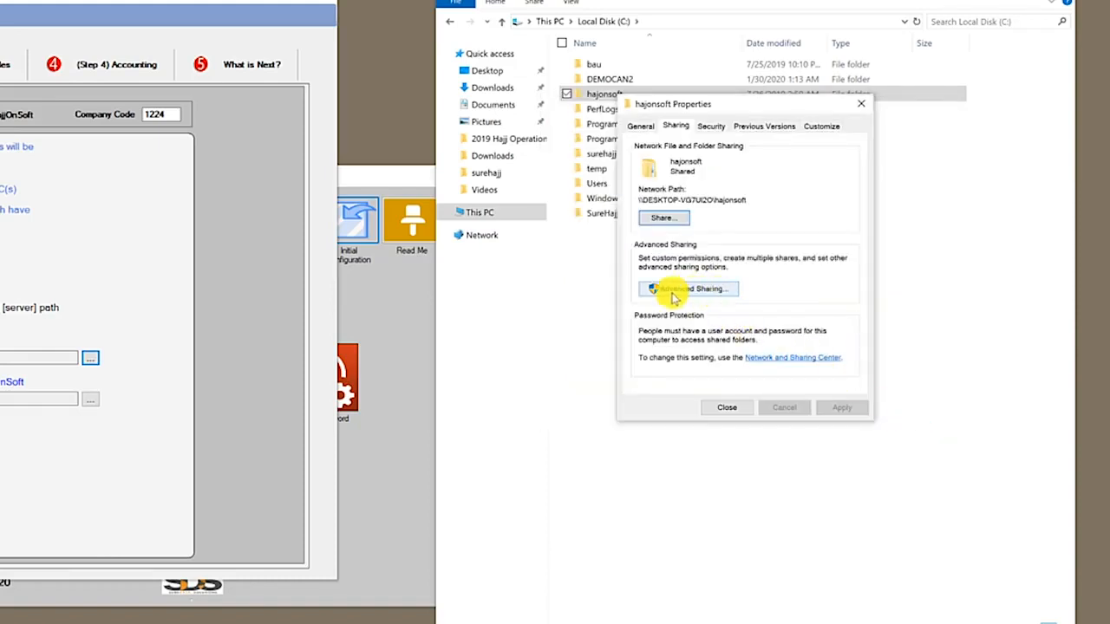
Adjust Everyone's Full Control permission in hajonsoft's Advanced Sharing and close its properties
{"action": "left_click", "coordinate": [690, 292]}
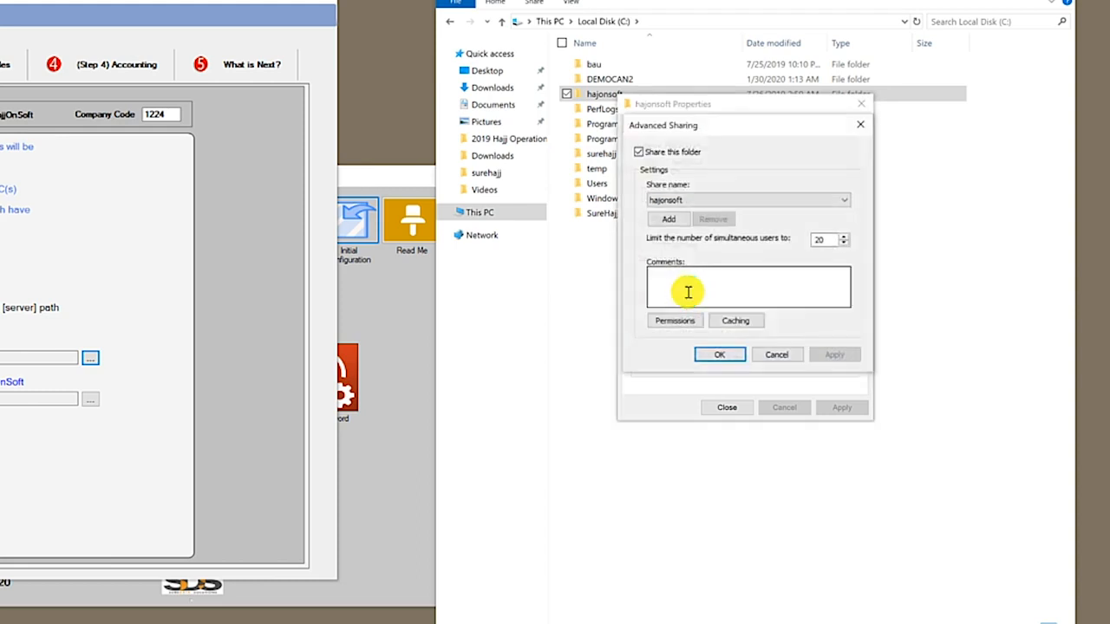
{"action": "left_click", "coordinate": [675, 321]}
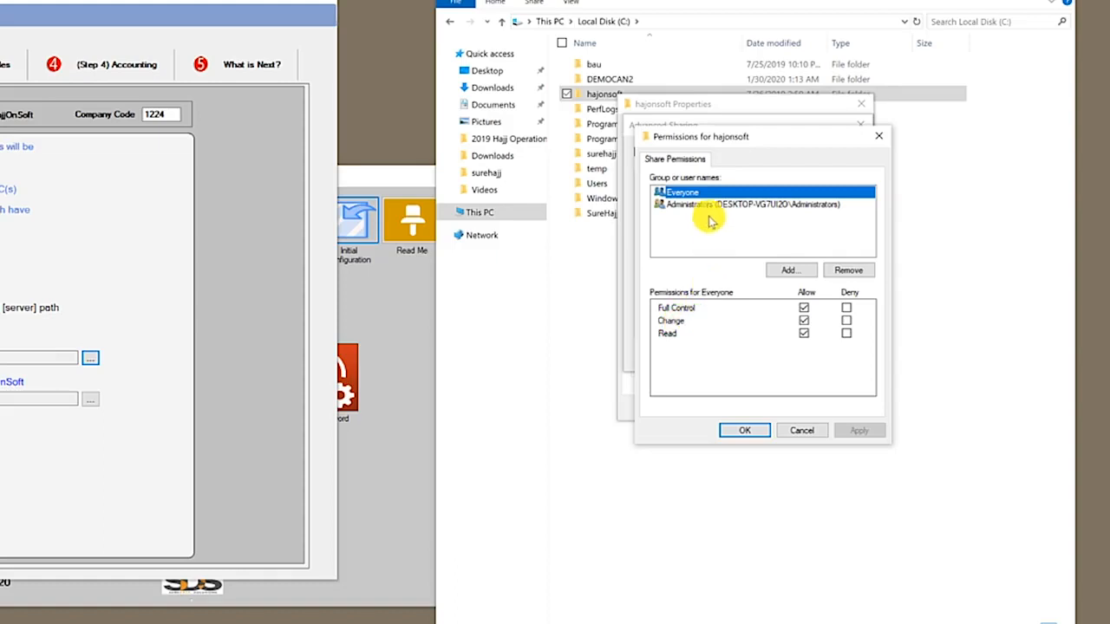
{"action": "left_click", "coordinate": [803, 309]}
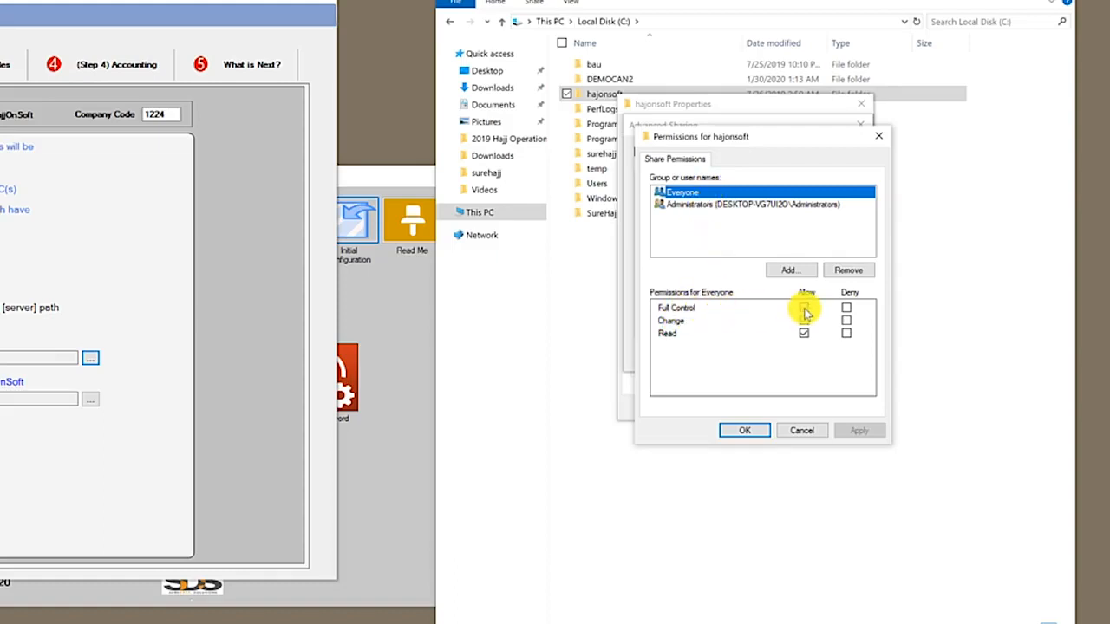
{"action": "left_click", "coordinate": [745, 429]}
{"action": "left_click", "coordinate": [735, 353]}
{"action": "left_click", "coordinate": [733, 407]}
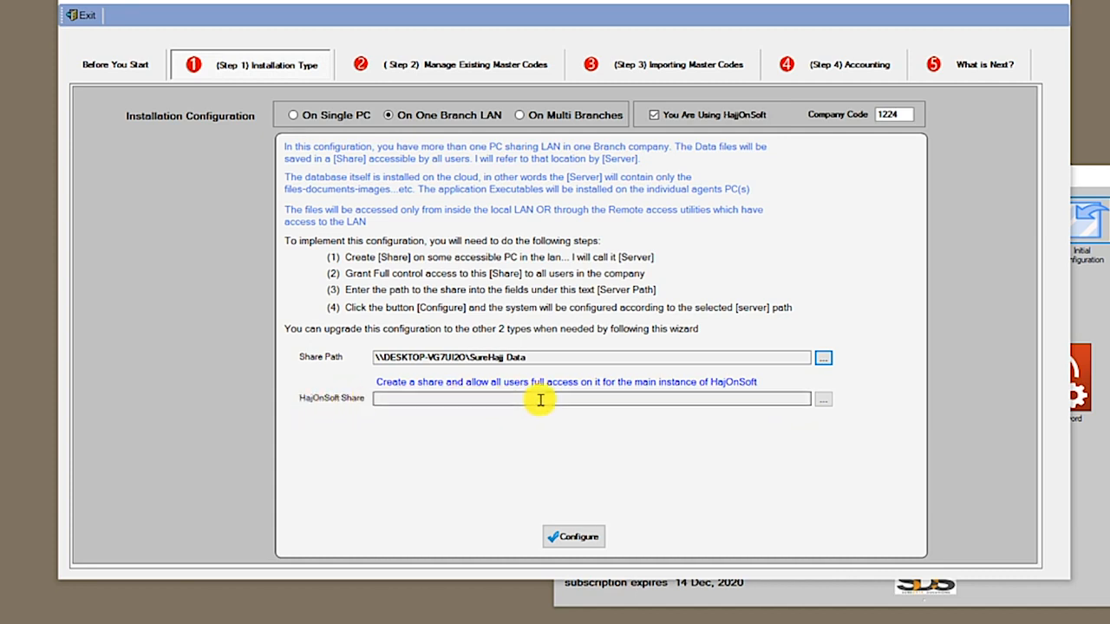
Set the HajOnSoft Share to \\DESKTOP-VG7UI2O\hajonsoft through the folder browser
{"action": "left_click", "coordinate": [824, 403]}
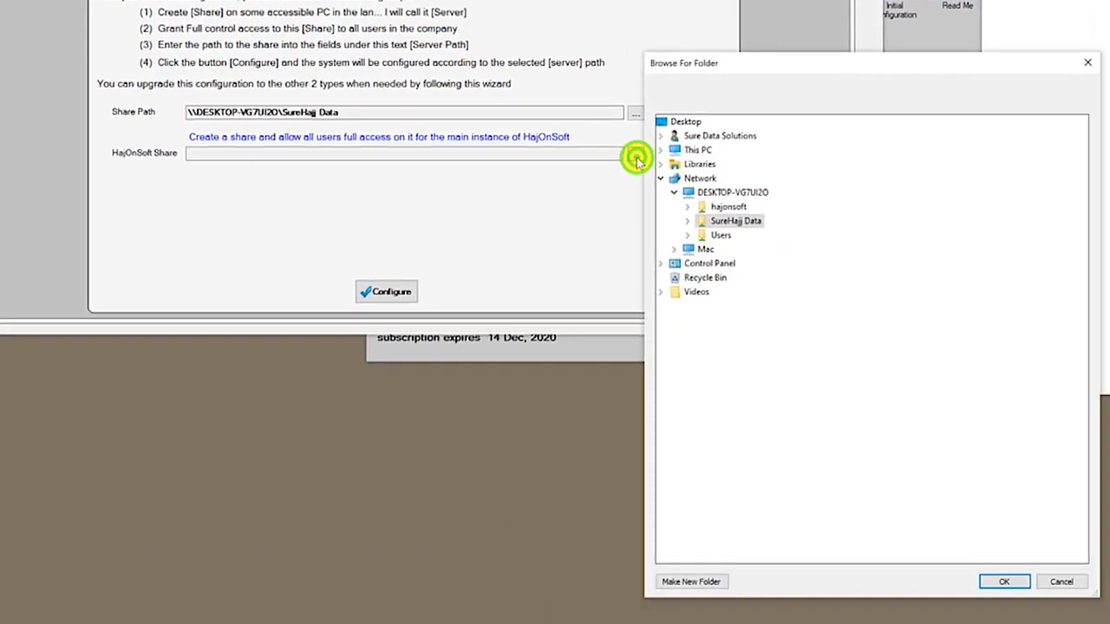
{"action": "left_click", "coordinate": [727, 208]}
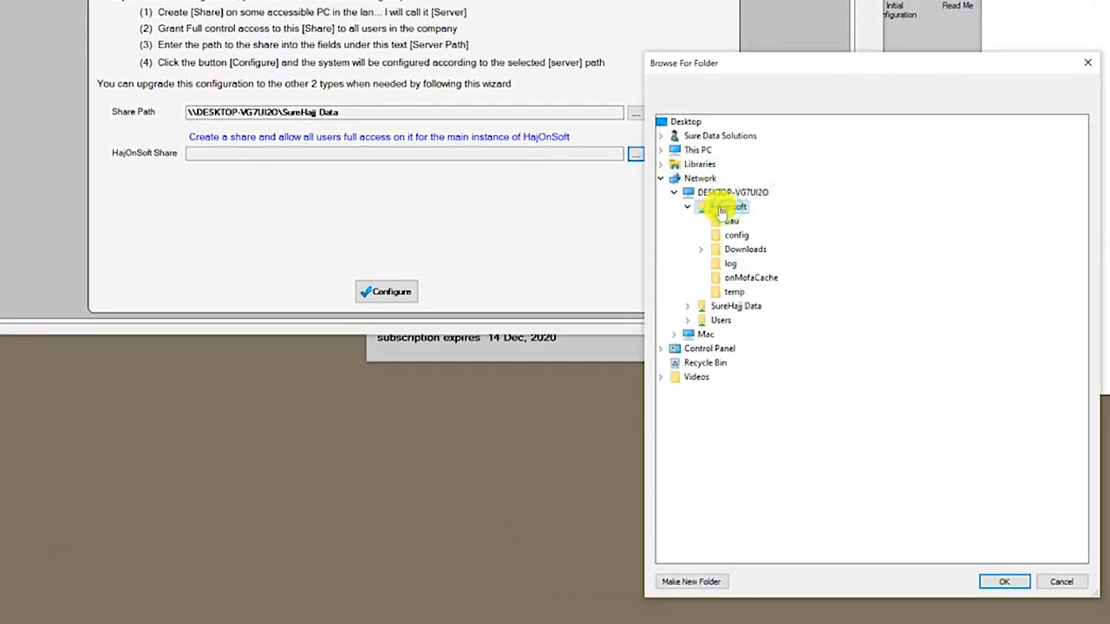
{"action": "left_click", "coordinate": [1003, 581]}
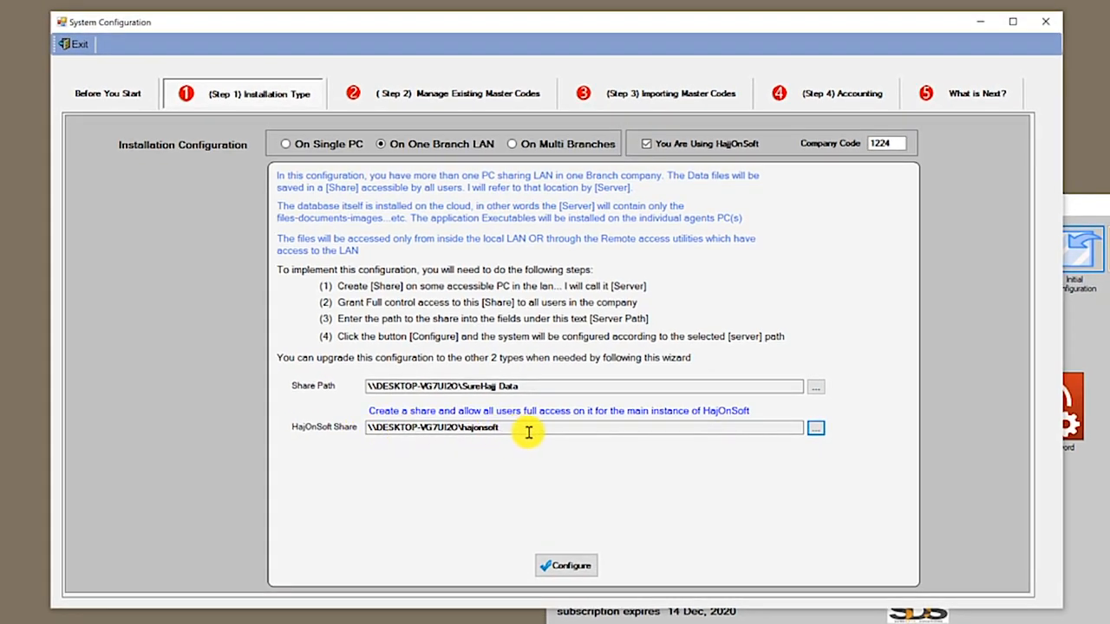
{"action": "left_click", "coordinate": [814, 427]}
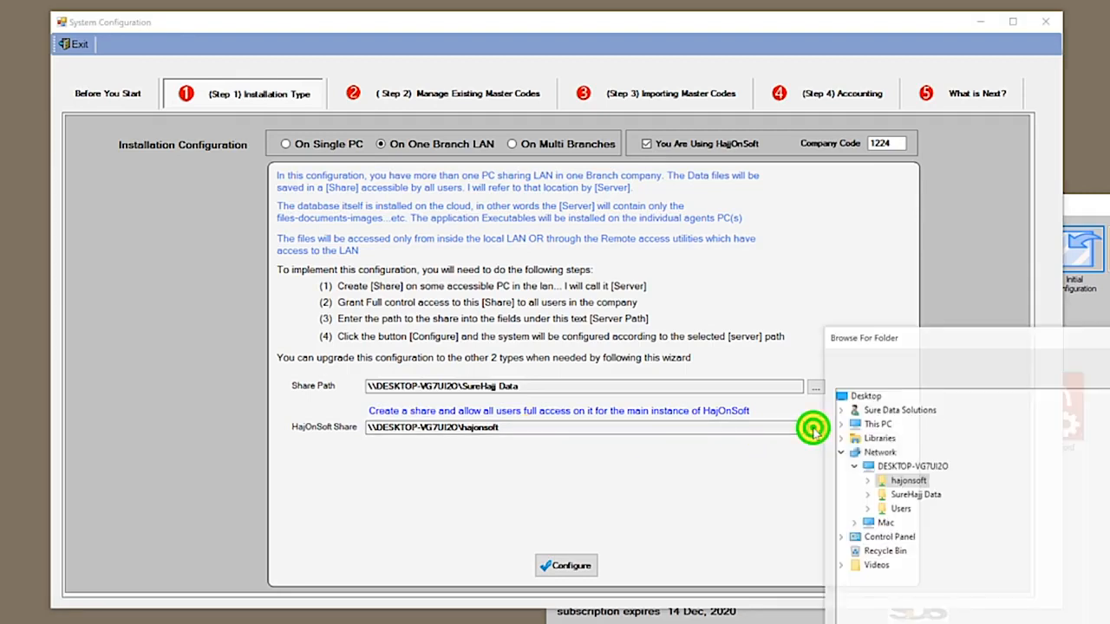
{"action": "left_click", "coordinate": [910, 481]}
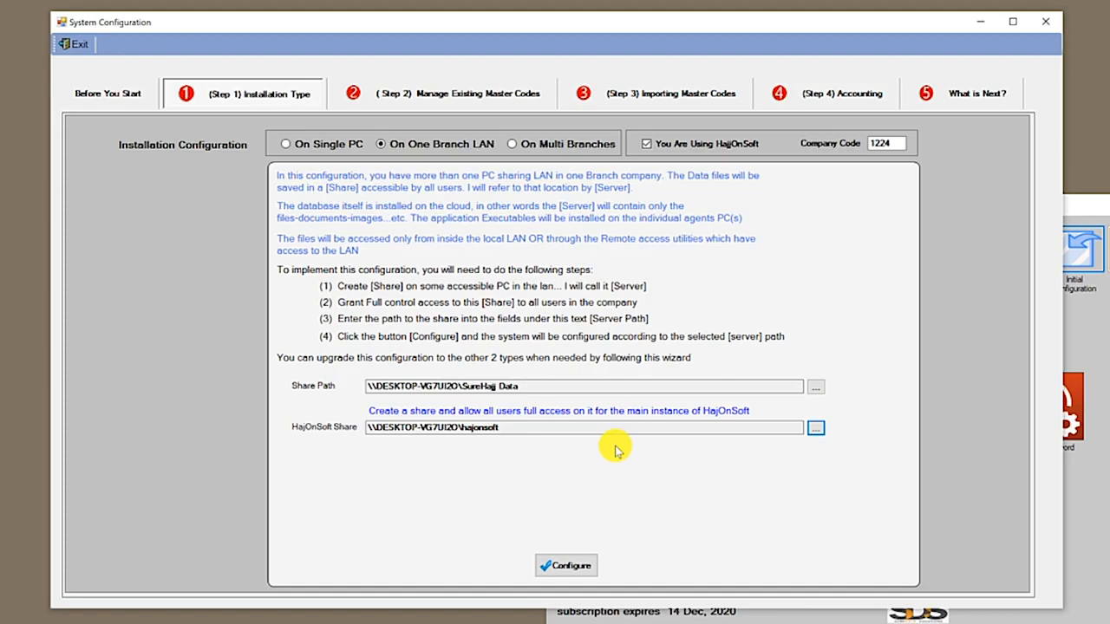
{"action": "left_click", "coordinate": [813, 429]}
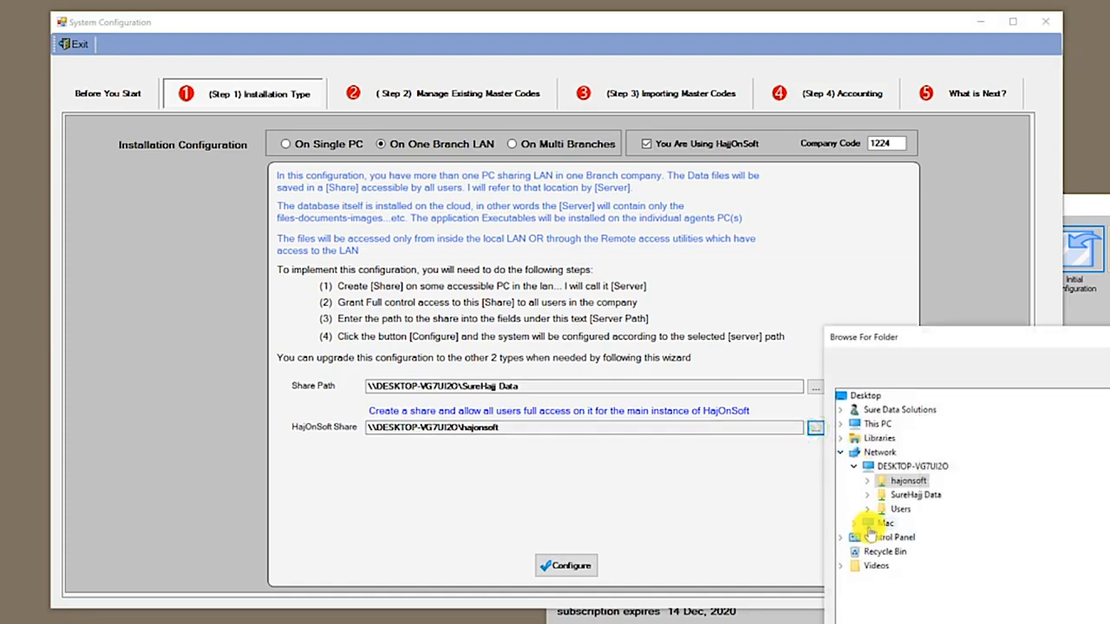
{"action": "left_click", "coordinate": [862, 524]}
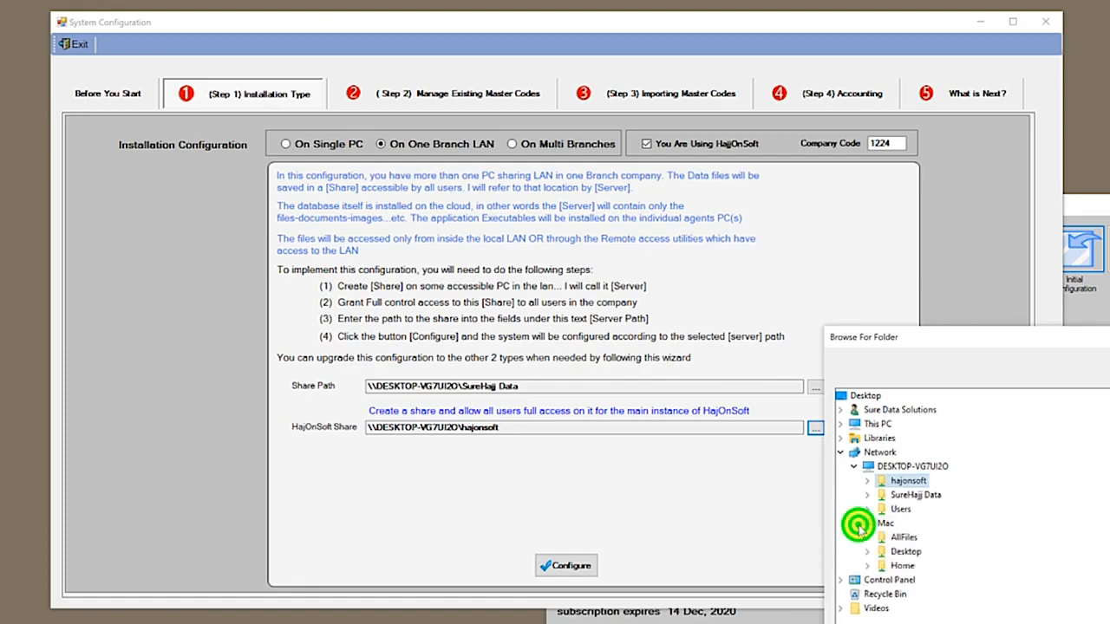
{"action": "left_click", "coordinate": [858, 527]}
{"action": "left_click", "coordinate": [1040, 622]}
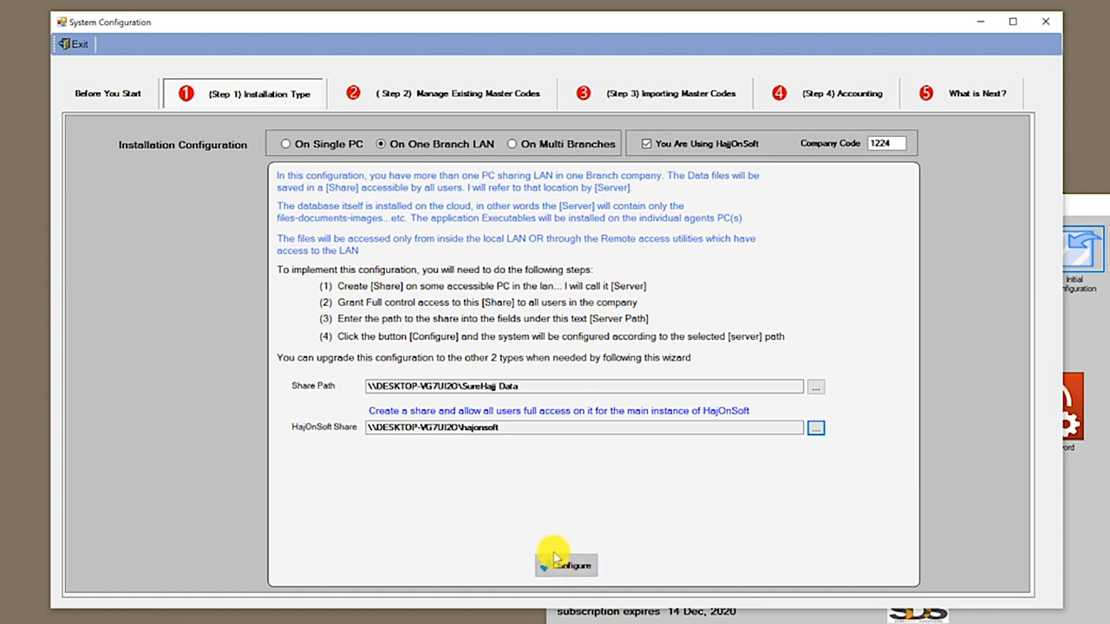
{"action": "left_click", "coordinate": [553, 147]}
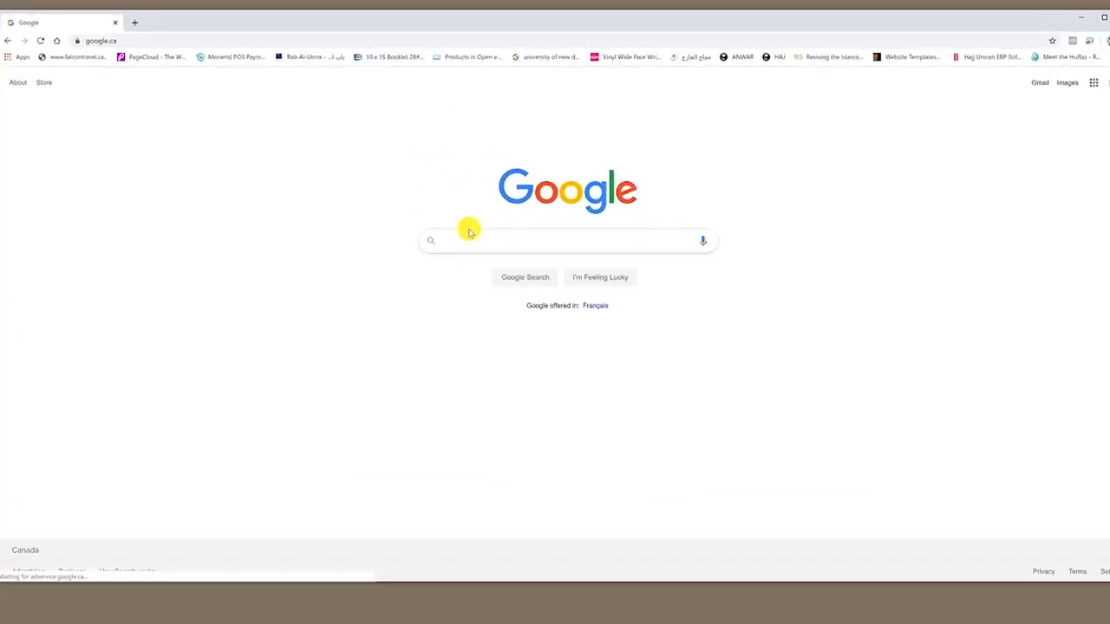
Search Google for onedrive, go to OneDrive Plans and sign up for OneDrive Basic 5 GB
{"action": "type", "text": "onedrive"}
{"action": "key", "text": "Return"}
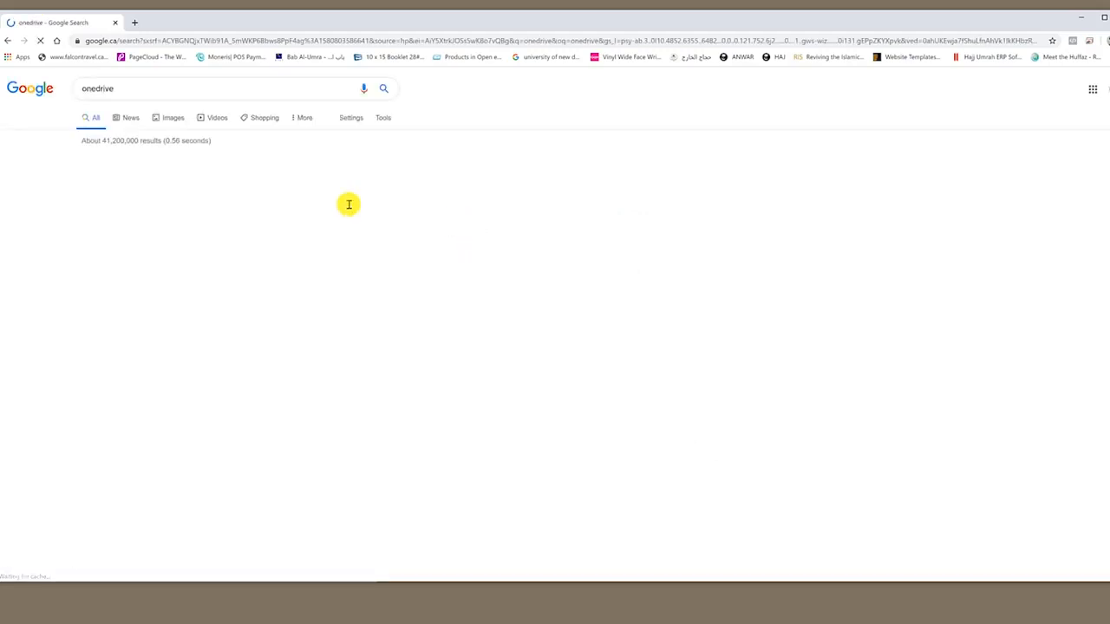
{"action": "left_click", "coordinate": [205, 175]}
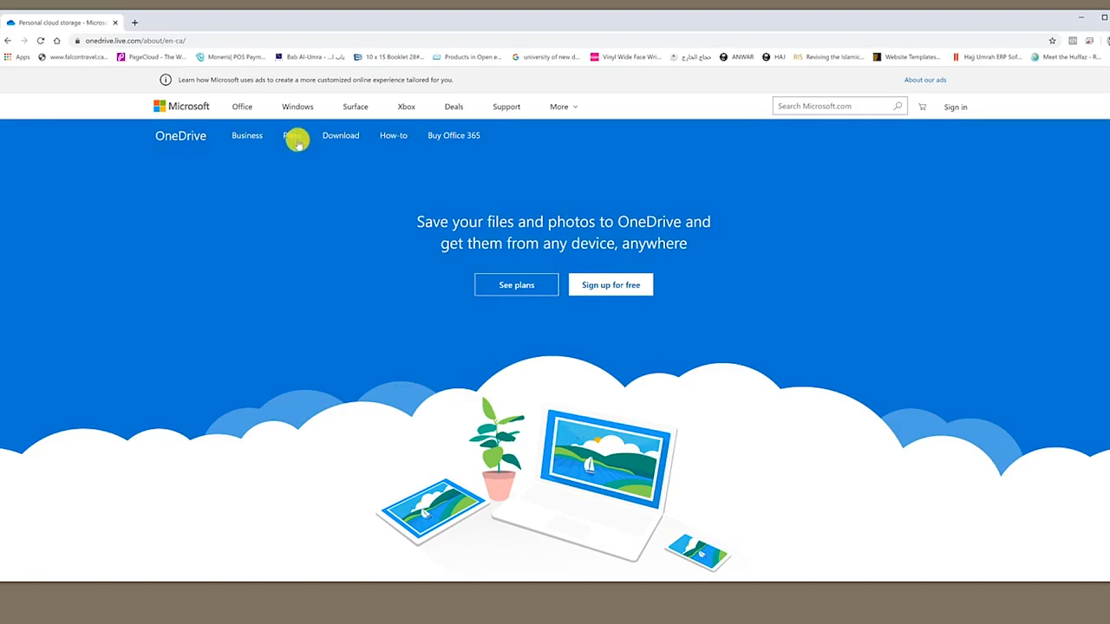
{"action": "left_click", "coordinate": [295, 141]}
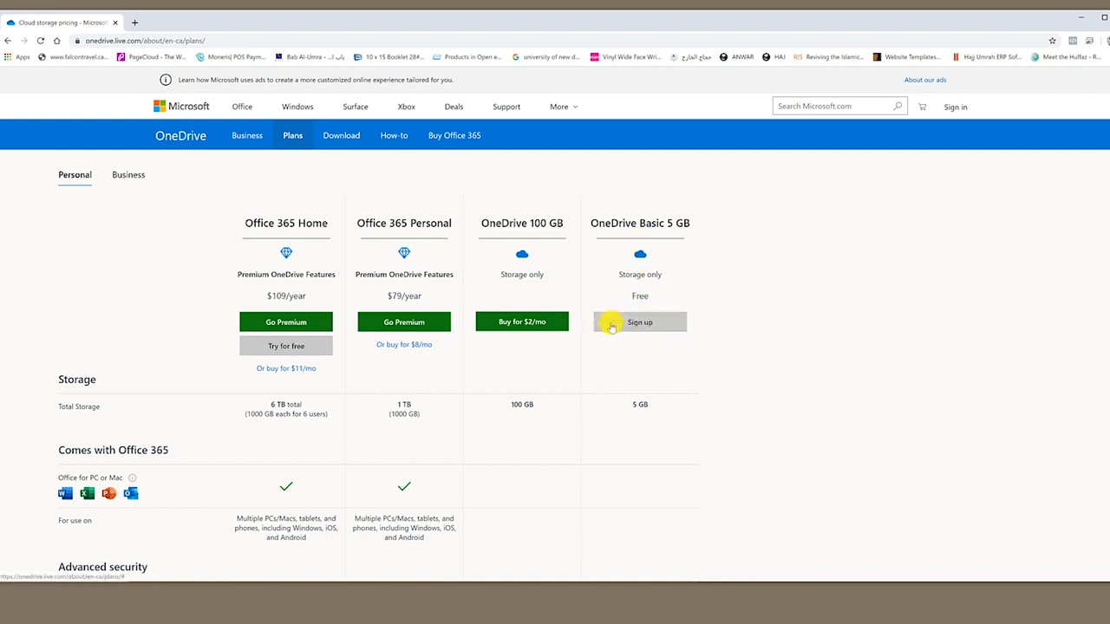
{"action": "left_click", "coordinate": [649, 323]}
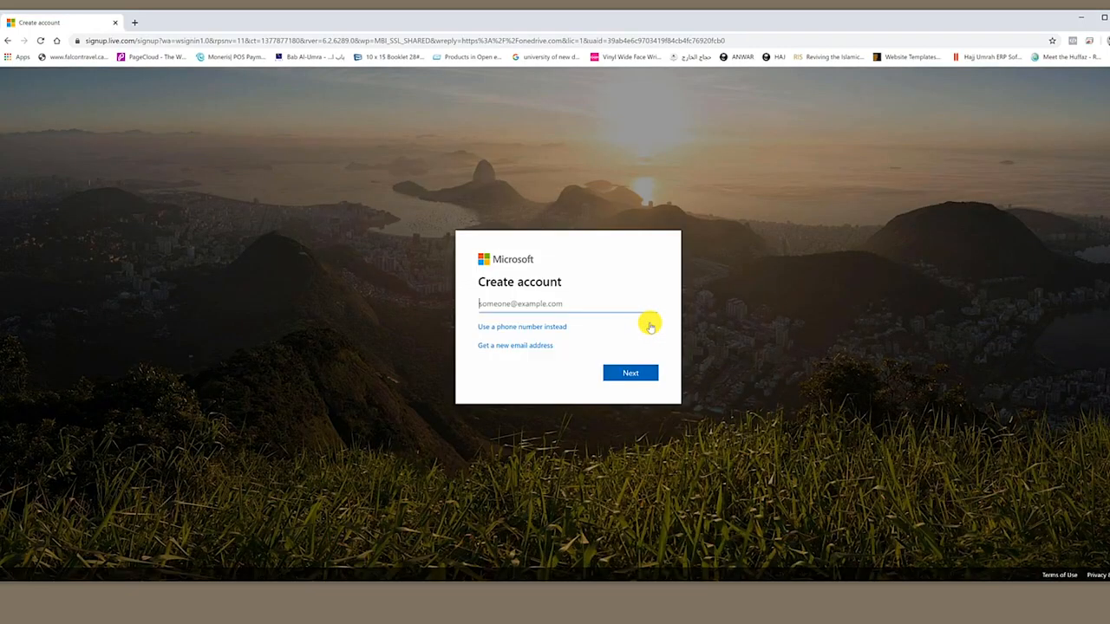
Create a new outlook.com address and set the account password
{"action": "left_click", "coordinate": [540, 347]}
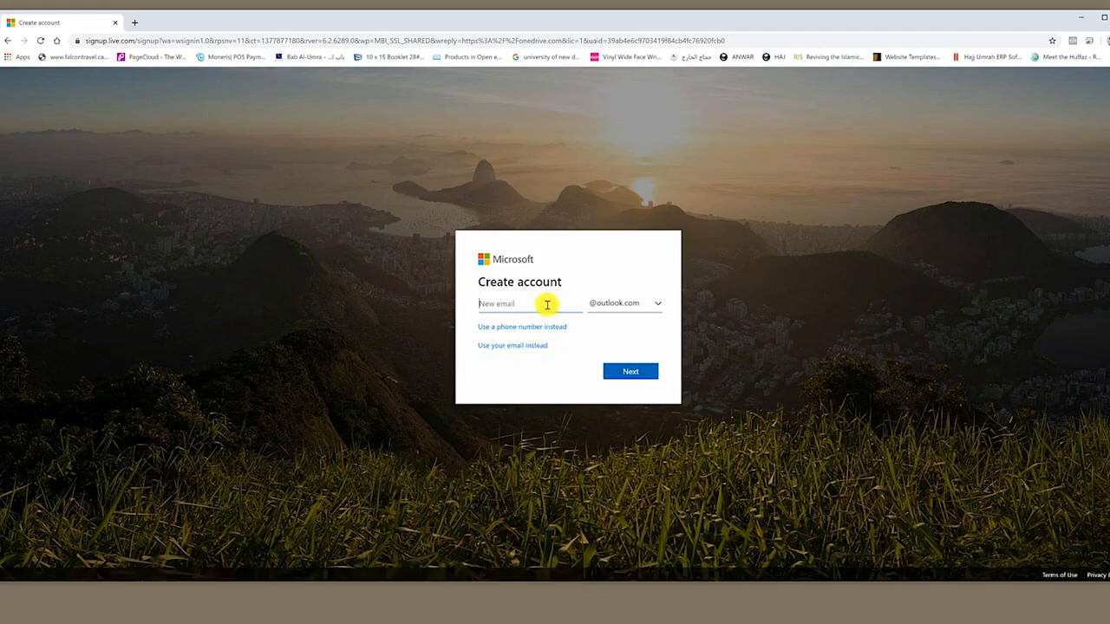
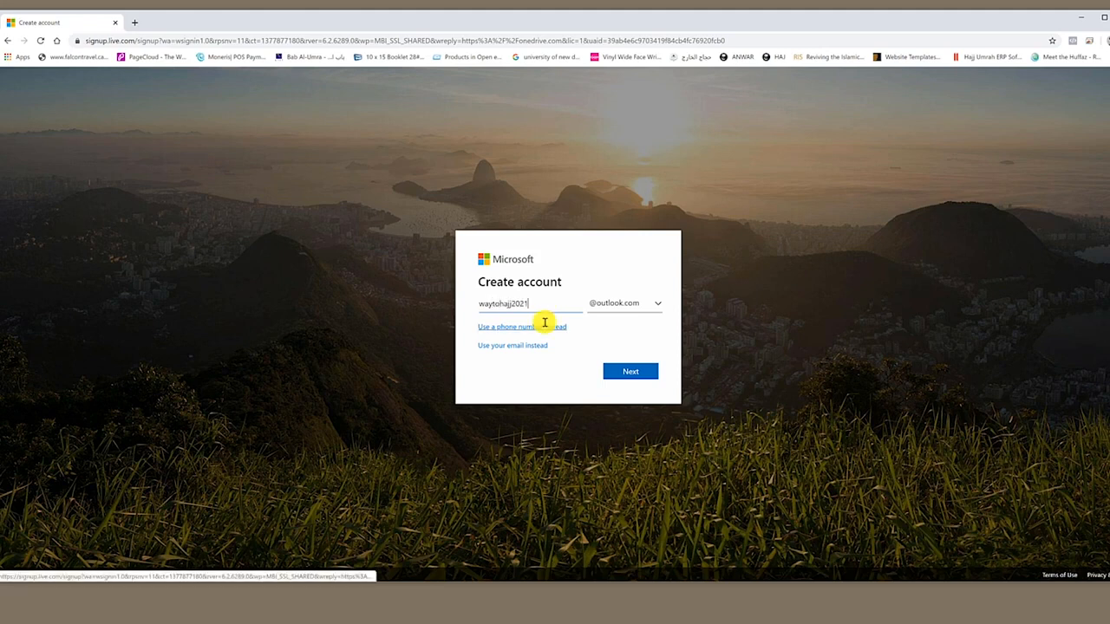
{"action": "left_click", "coordinate": [635, 371]}
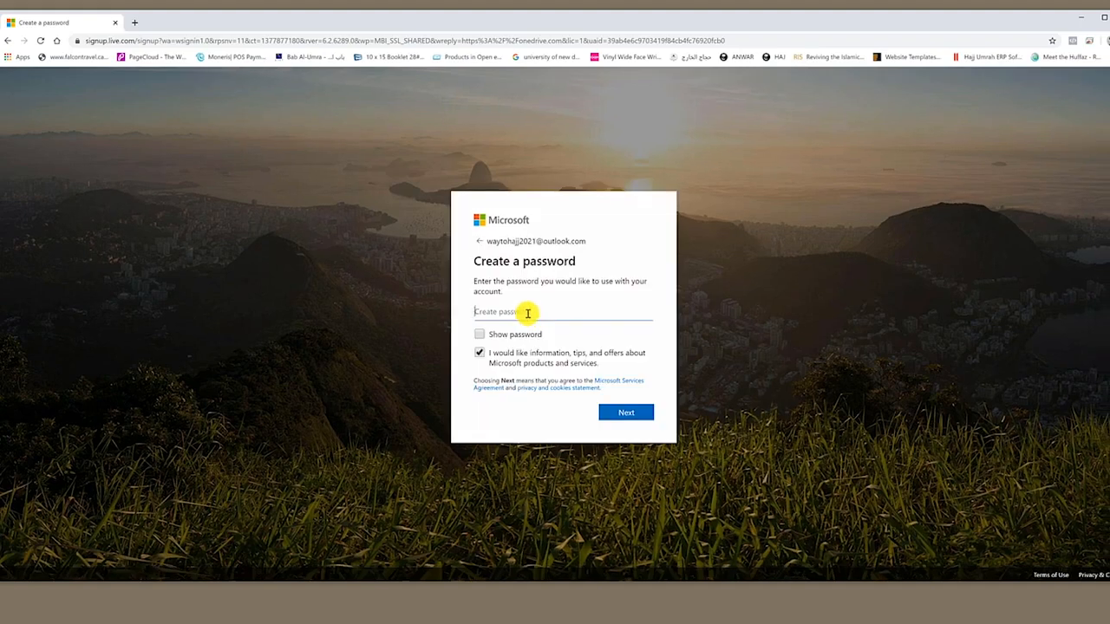
{"action": "type", "text": "******"}
{"action": "left_click", "coordinate": [620, 410]}
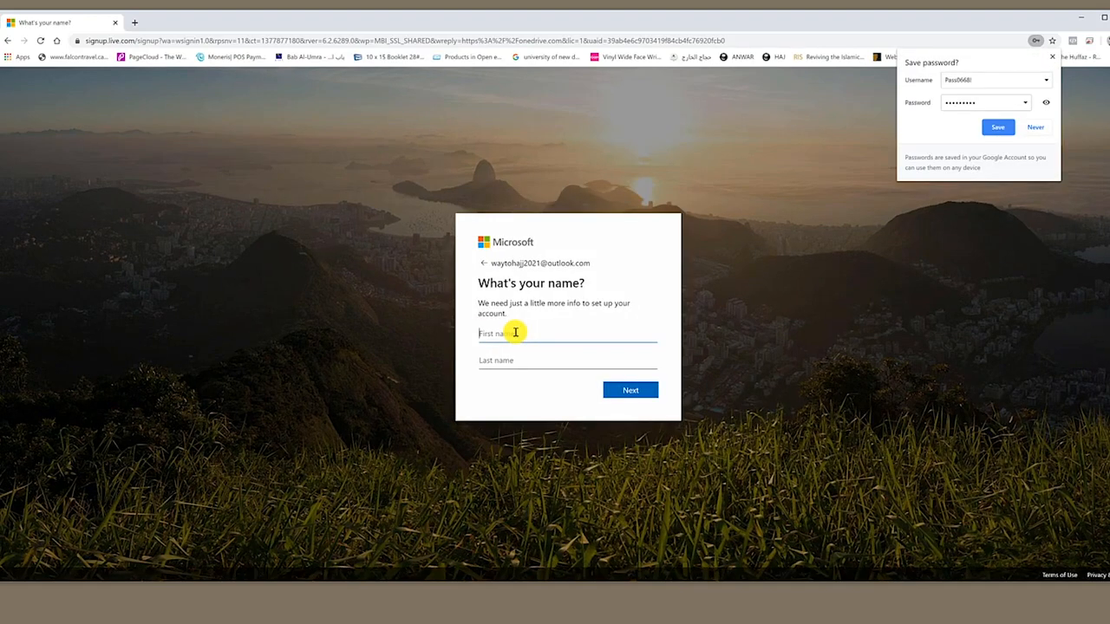
Fill in the account holder's first and last name
{"action": "left_click", "coordinate": [515, 332]}
{"action": "type", "text": "Ahmed"}
{"action": "key", "text": "Tab"}
{"action": "type", "text": "A"}
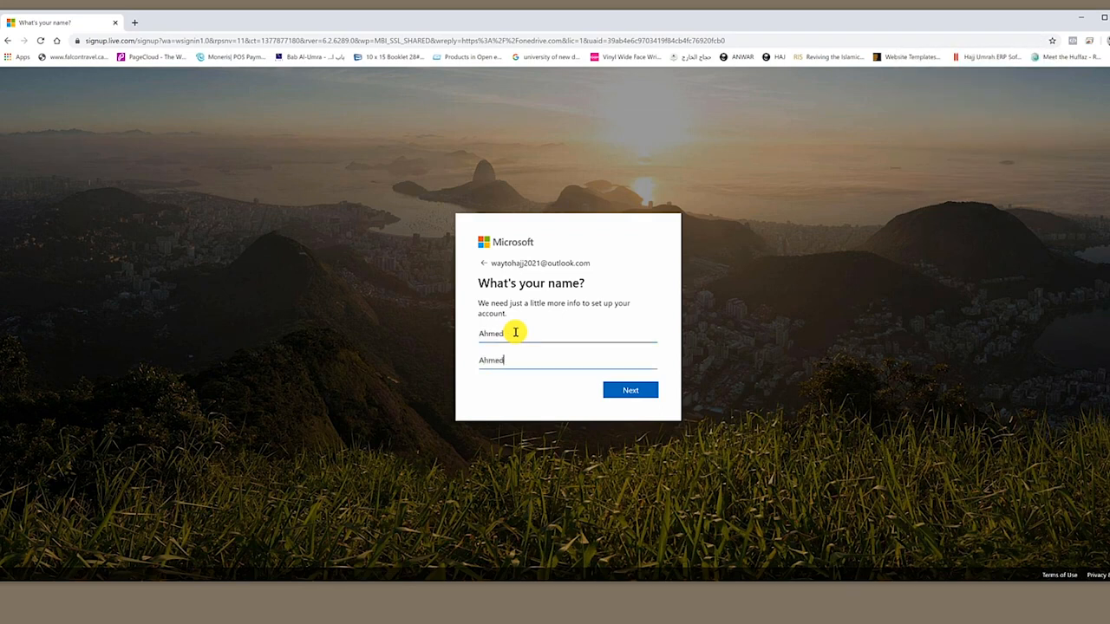
{"action": "left_click", "coordinate": [630, 390]}
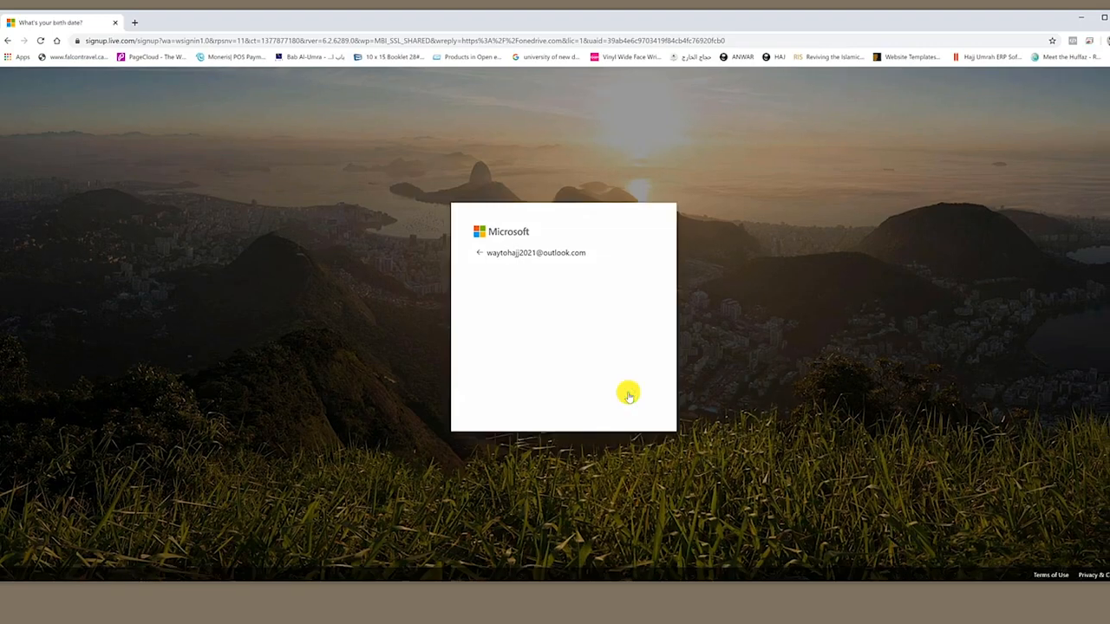
Pick the birth month, day and year and submit the birth date and country
{"action": "left_click", "coordinate": [515, 371]}
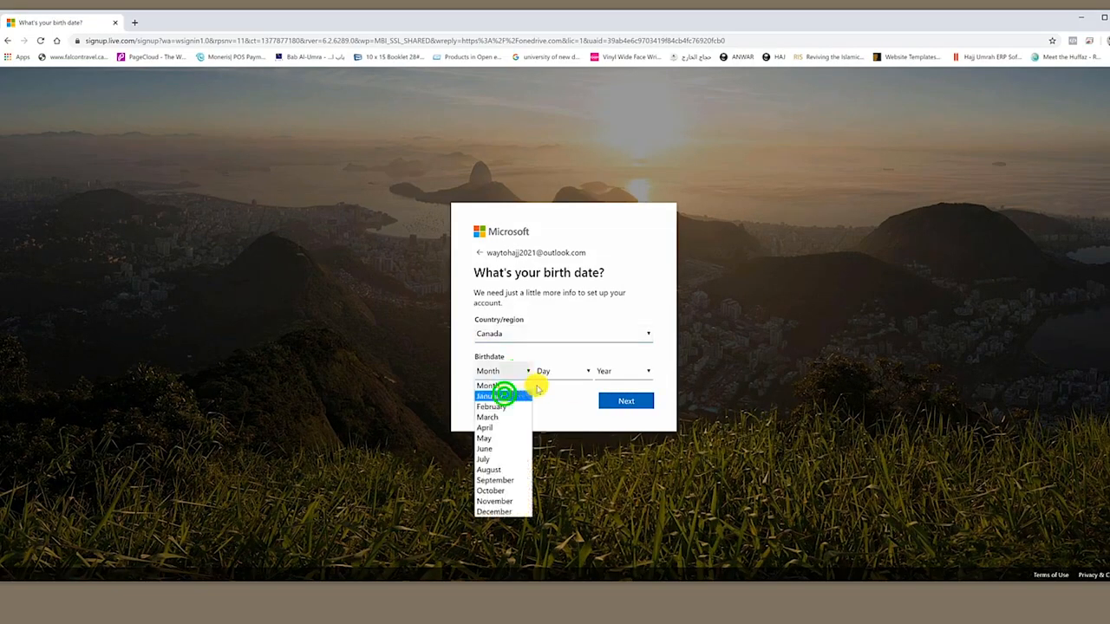
{"action": "left_click", "coordinate": [504, 395]}
{"action": "left_click", "coordinate": [558, 371]}
{"action": "left_click", "coordinate": [546, 394]}
{"action": "left_click", "coordinate": [617, 371]}
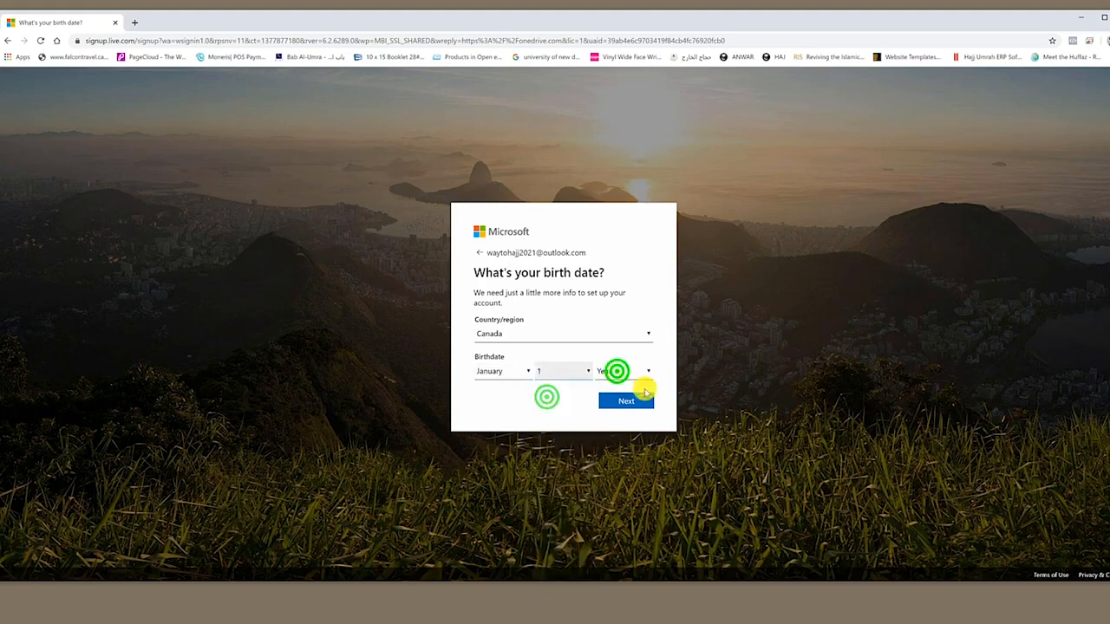
{"action": "scroll", "coordinate": [639, 502], "scroll_direction": "down", "scroll_amount": 15}
{"action": "left_click", "coordinate": [611, 448]}
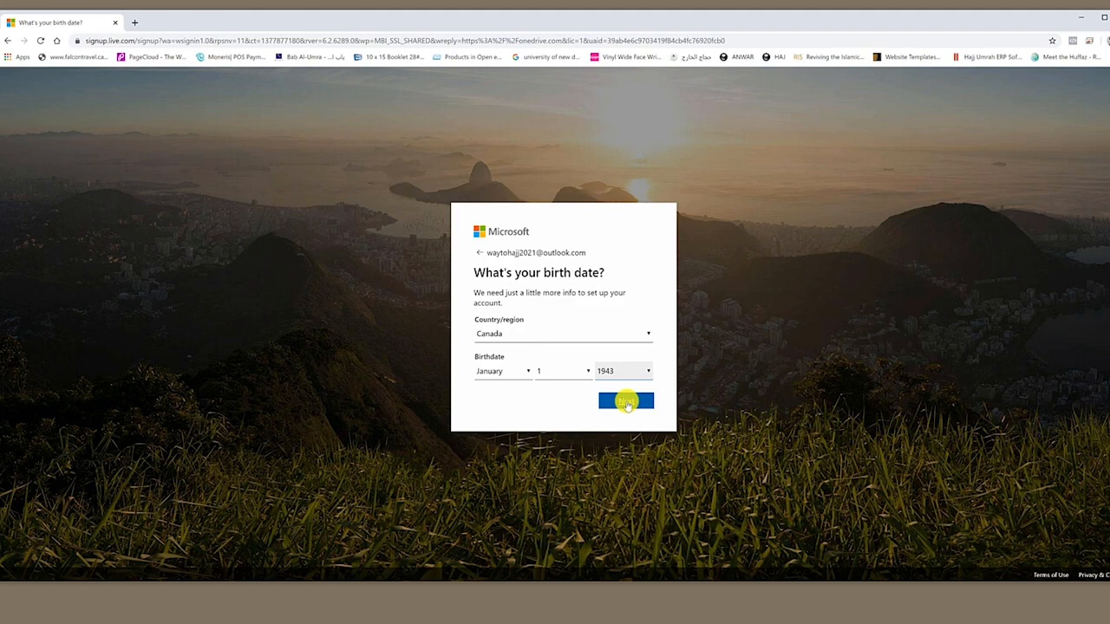
{"action": "left_click", "coordinate": [628, 405]}
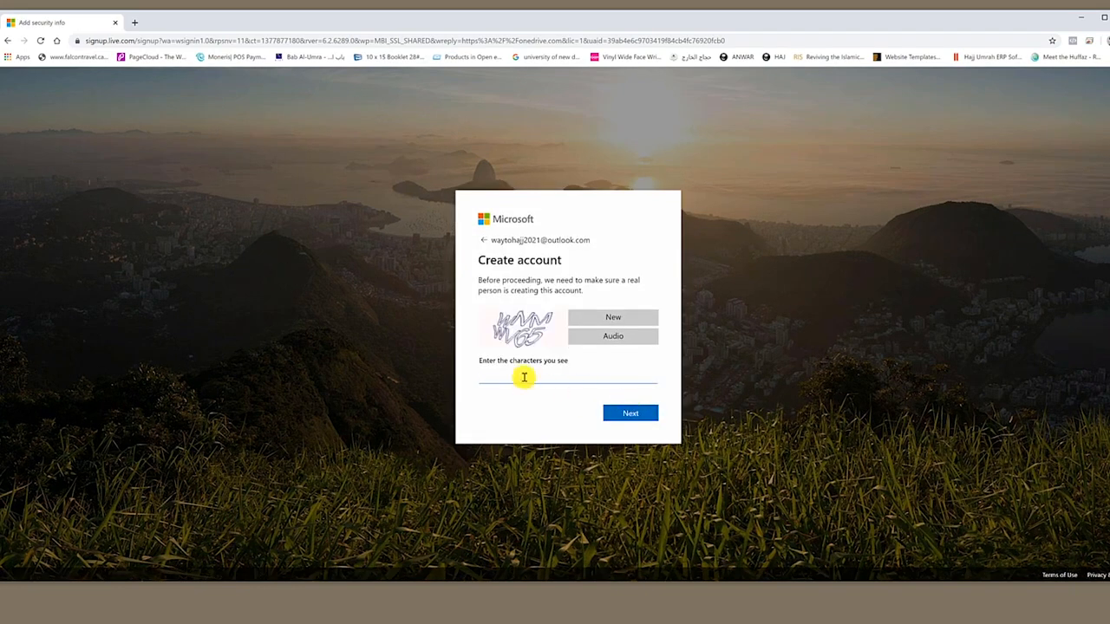
Enter the captcha characters, submit, then type the new account address to sign in
{"action": "left_click", "coordinate": [524, 376]}
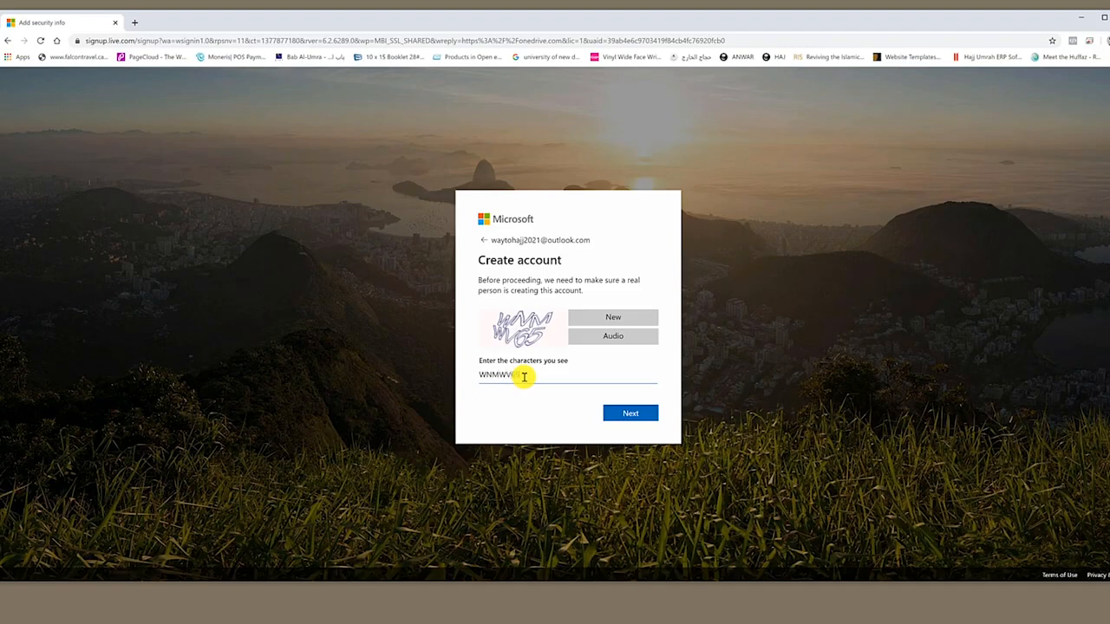
{"action": "left_click", "coordinate": [629, 413]}
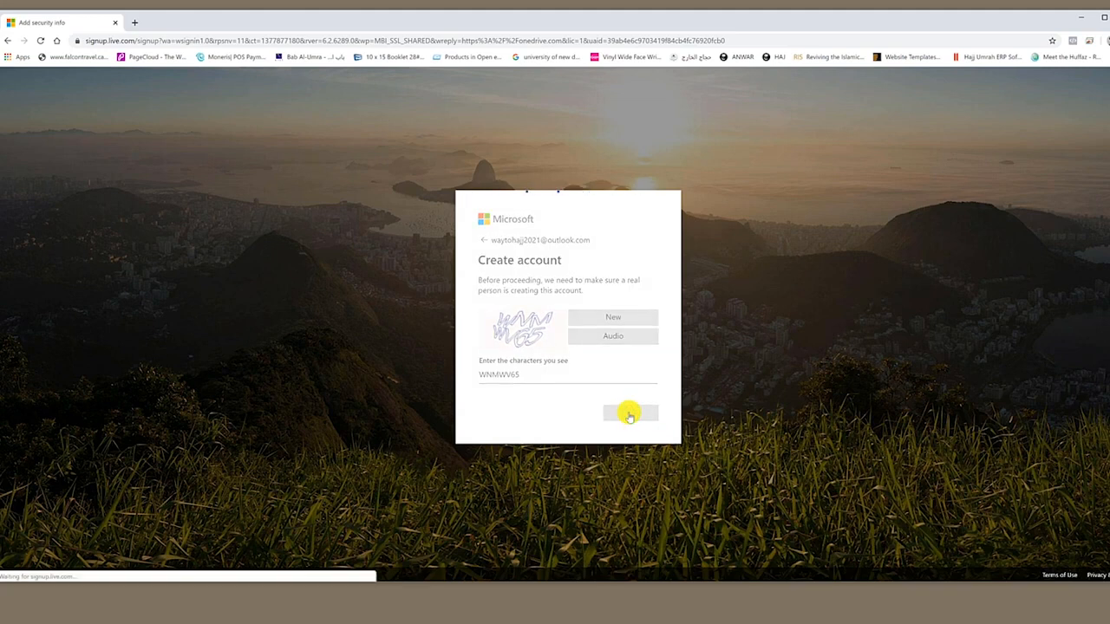
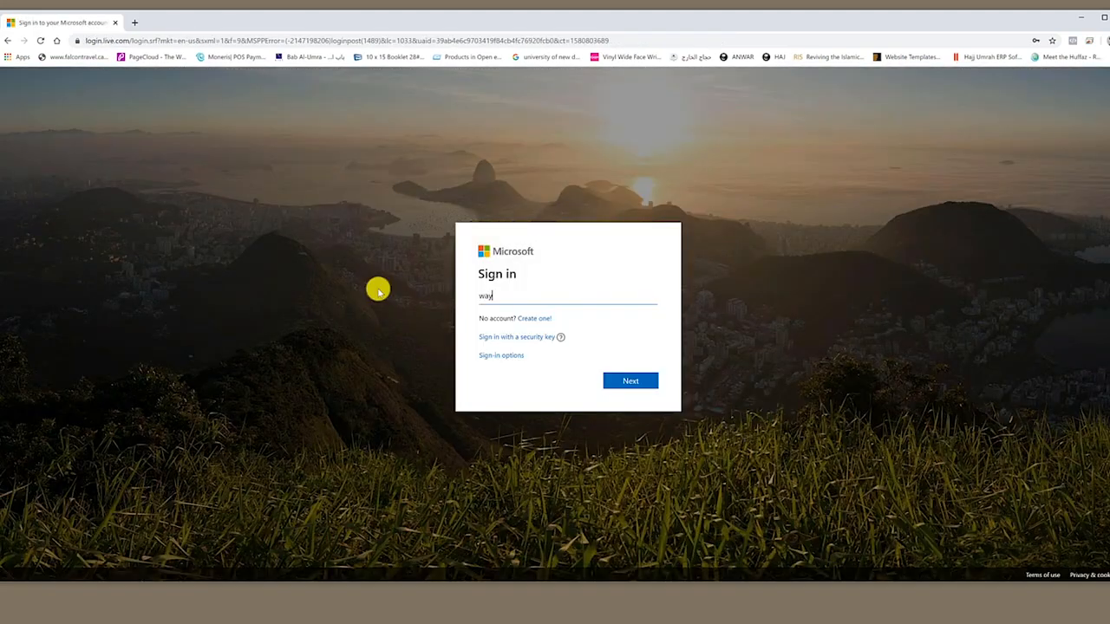
Sign in with the account password and start free OneDrive from Services & subscriptions
{"action": "key", "text": "Return"}
{"action": "type", "text": "•"}
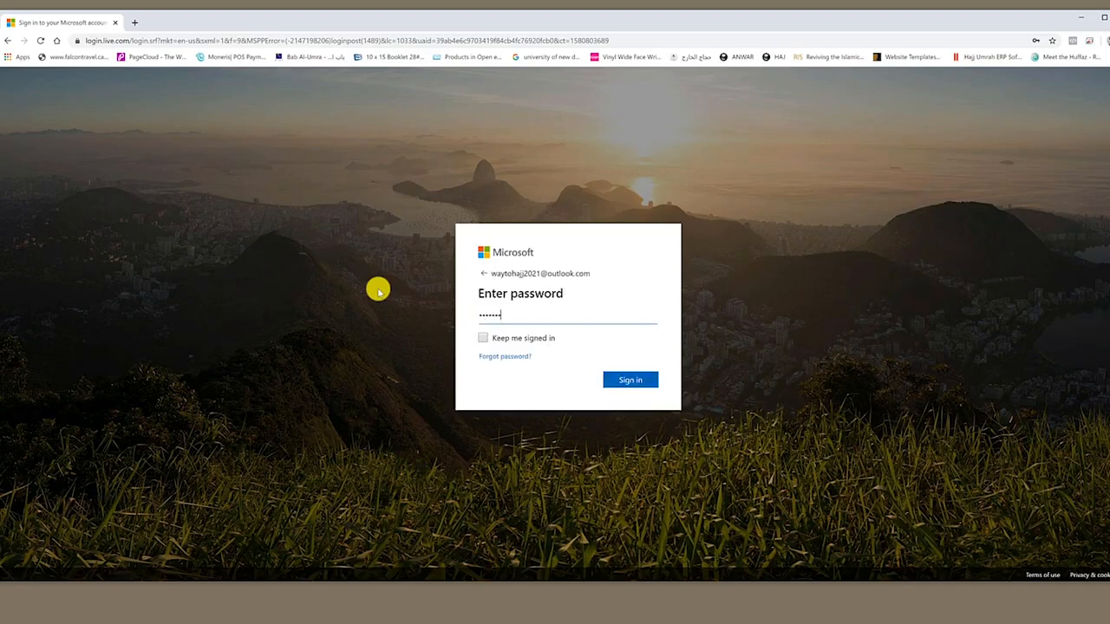
{"action": "key", "text": "Return"}
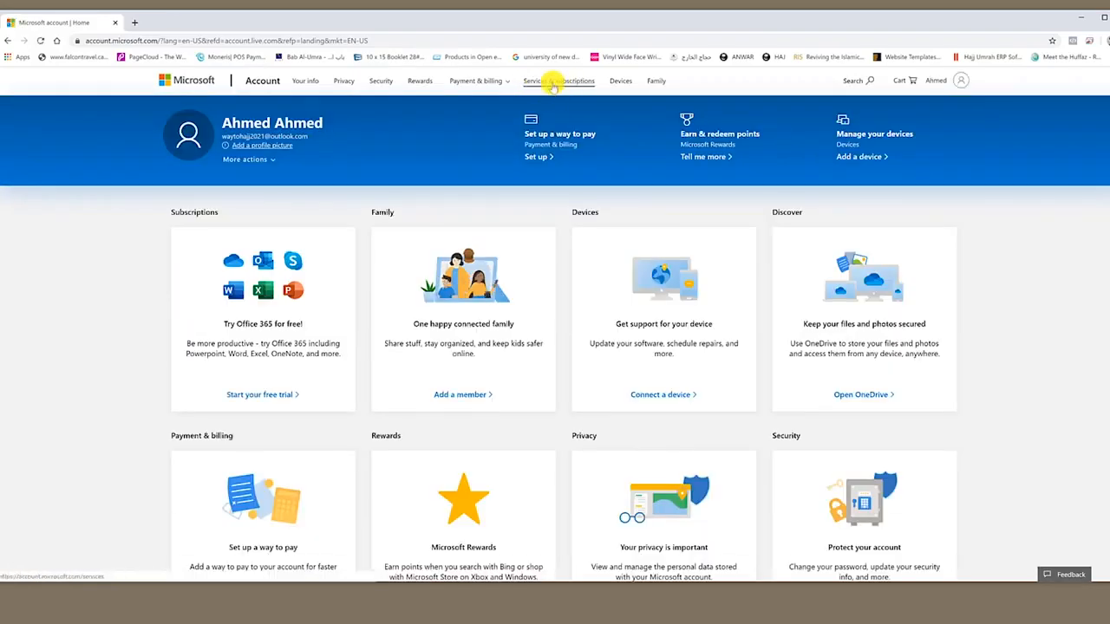
{"action": "left_click", "coordinate": [553, 82]}
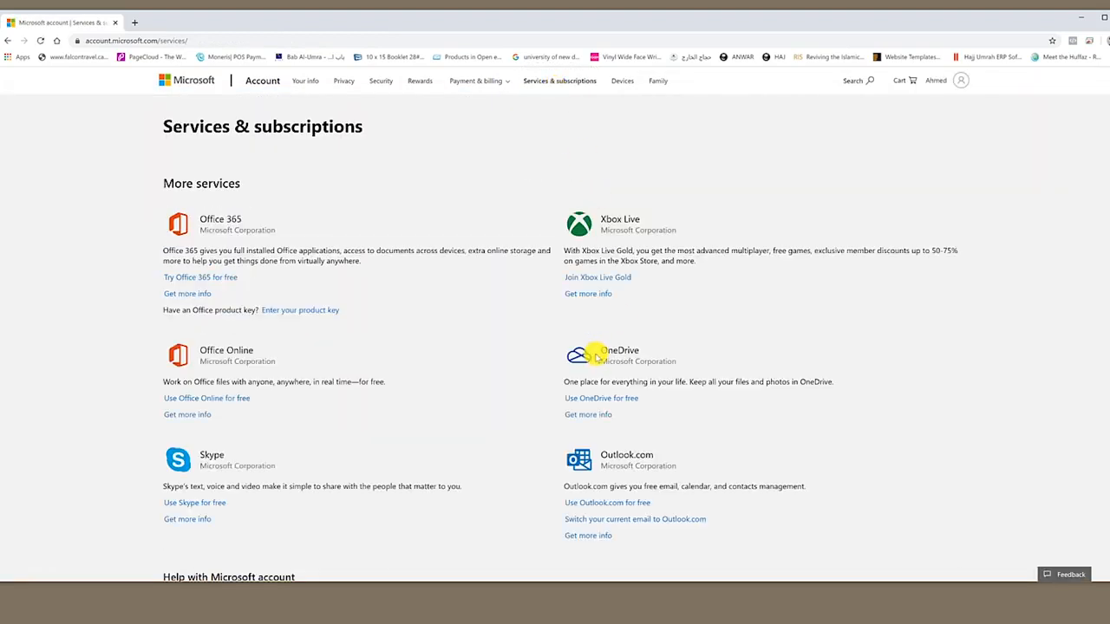
{"action": "left_click", "coordinate": [616, 399]}
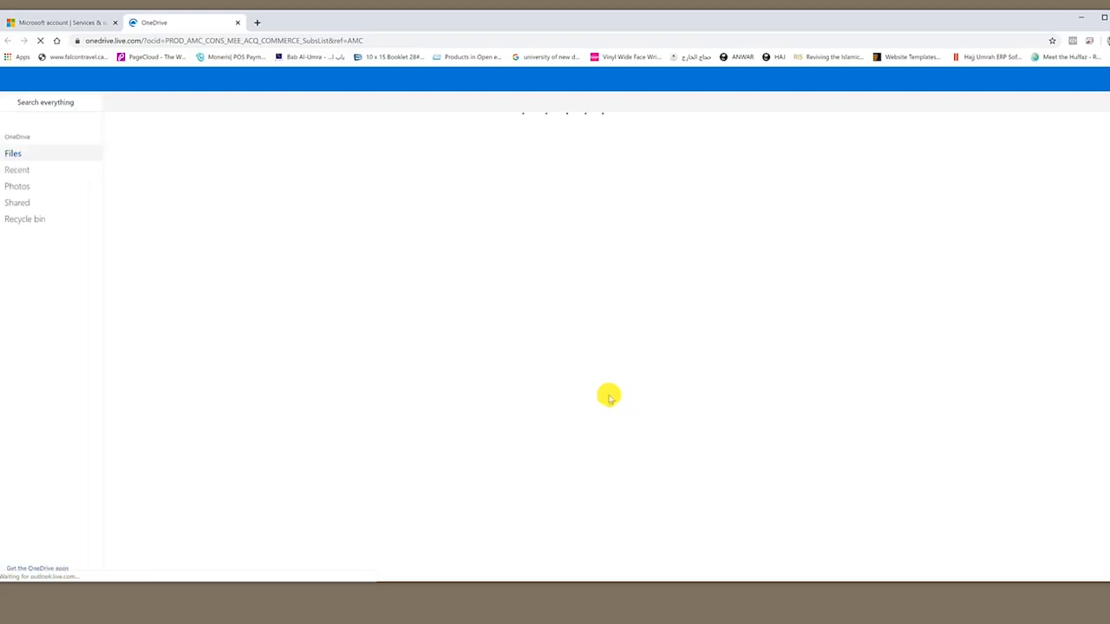
Go to the OneDrive files home and close the welcome and premium offer pop-ups
{"action": "left_click", "coordinate": [40, 79]}
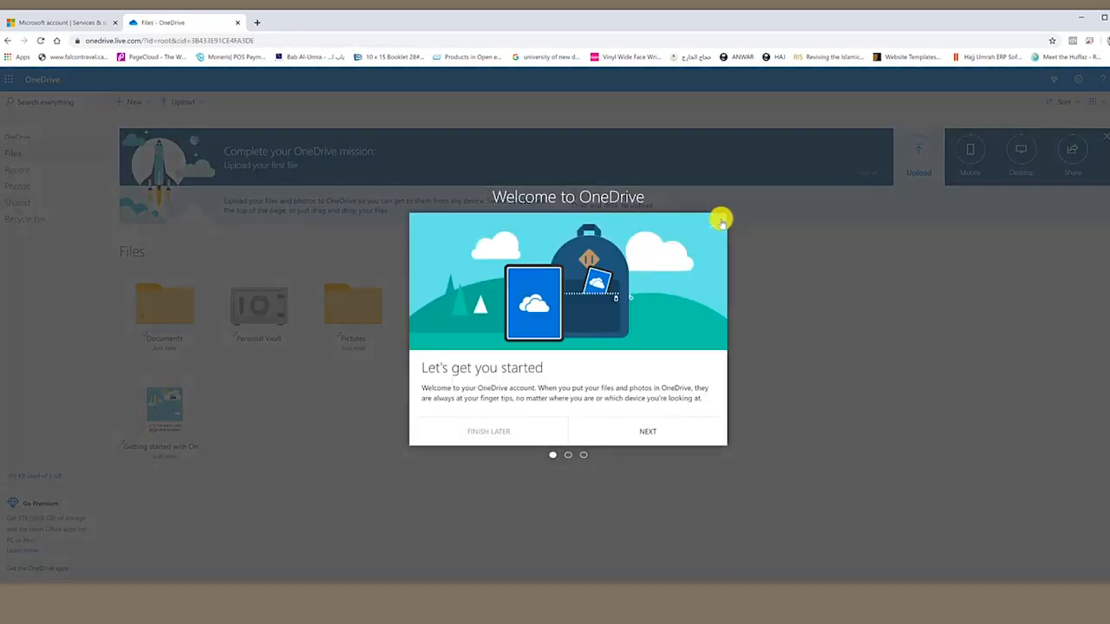
{"action": "left_click", "coordinate": [712, 224]}
{"action": "left_click", "coordinate": [713, 235]}
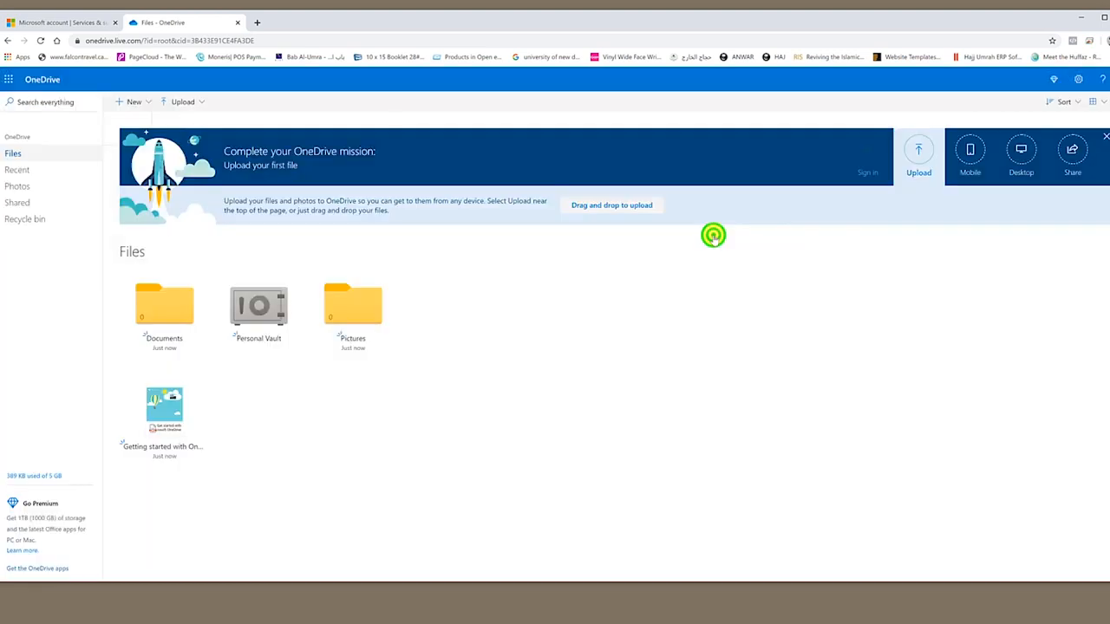
{"action": "left_click", "coordinate": [178, 40]}
Copy the cid value from the OneDrive page address and minimise the browser
{"action": "left_click", "coordinate": [179, 40]}
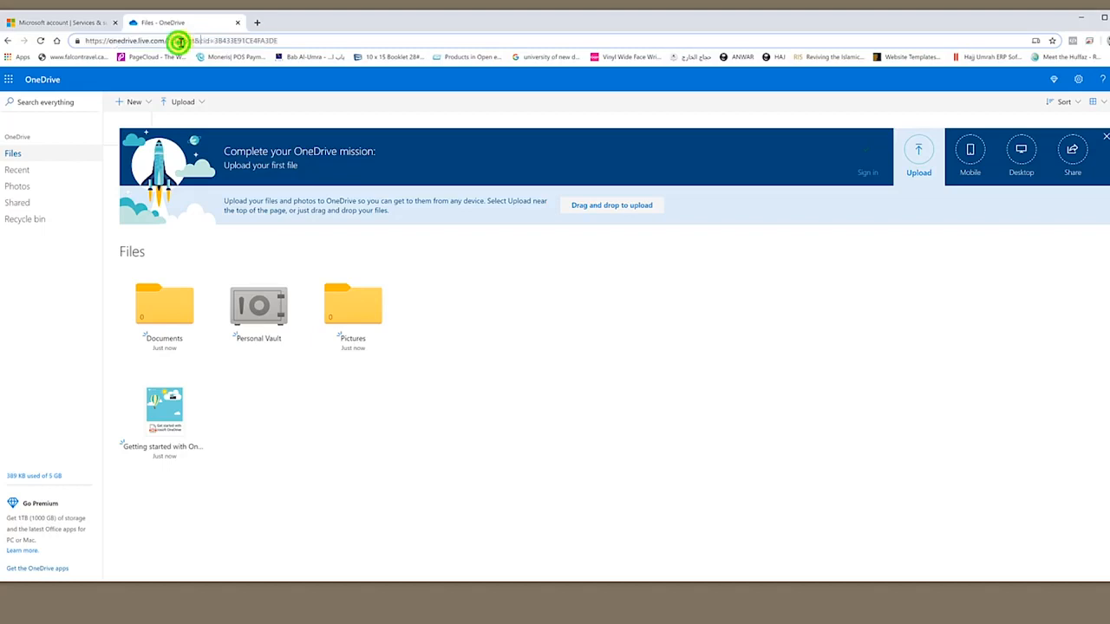
{"action": "left_click", "coordinate": [199, 41]}
{"action": "left_click_drag", "start_coordinate": [199, 40], "coordinate": [214, 40]}
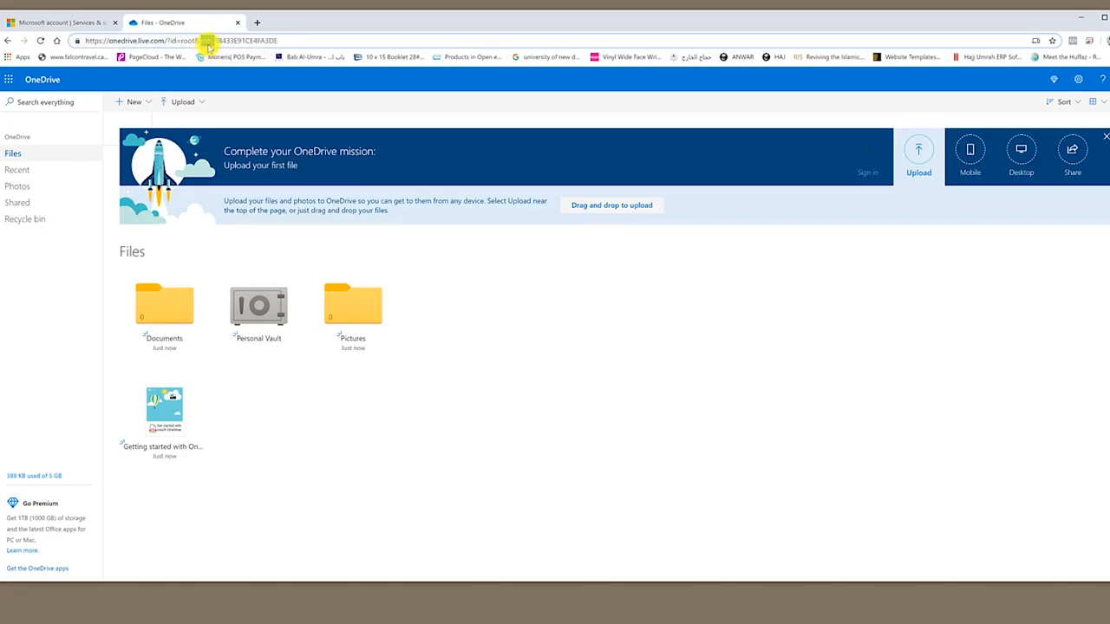
{"action": "left_click", "coordinate": [217, 41]}
{"action": "left_click_drag", "start_coordinate": [215, 40], "coordinate": [281, 40]}
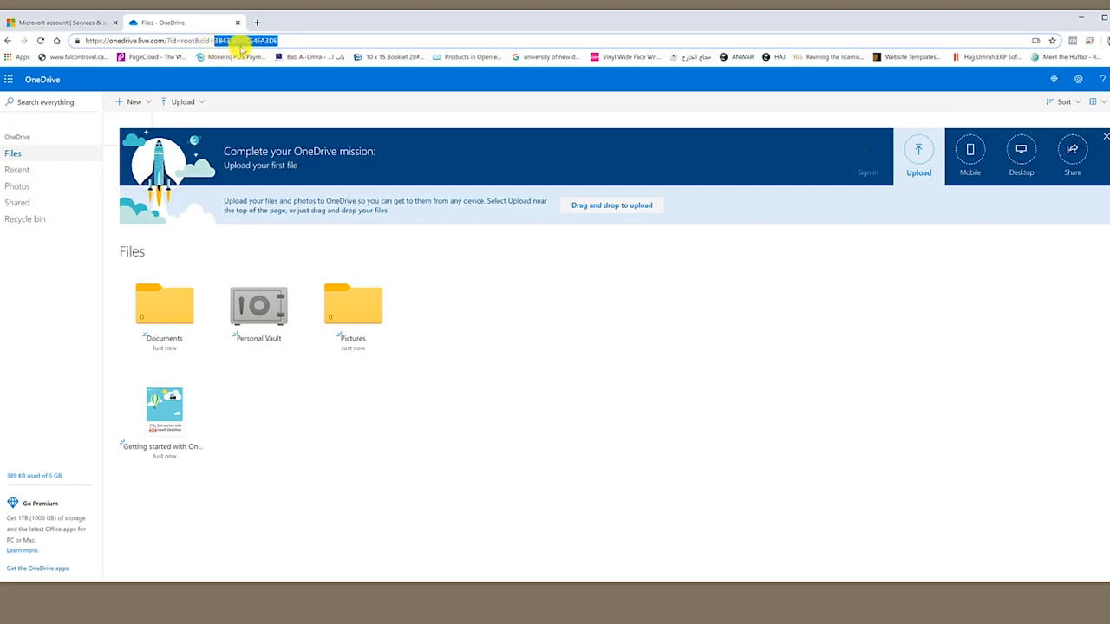
{"action": "right_click", "coordinate": [240, 41]}
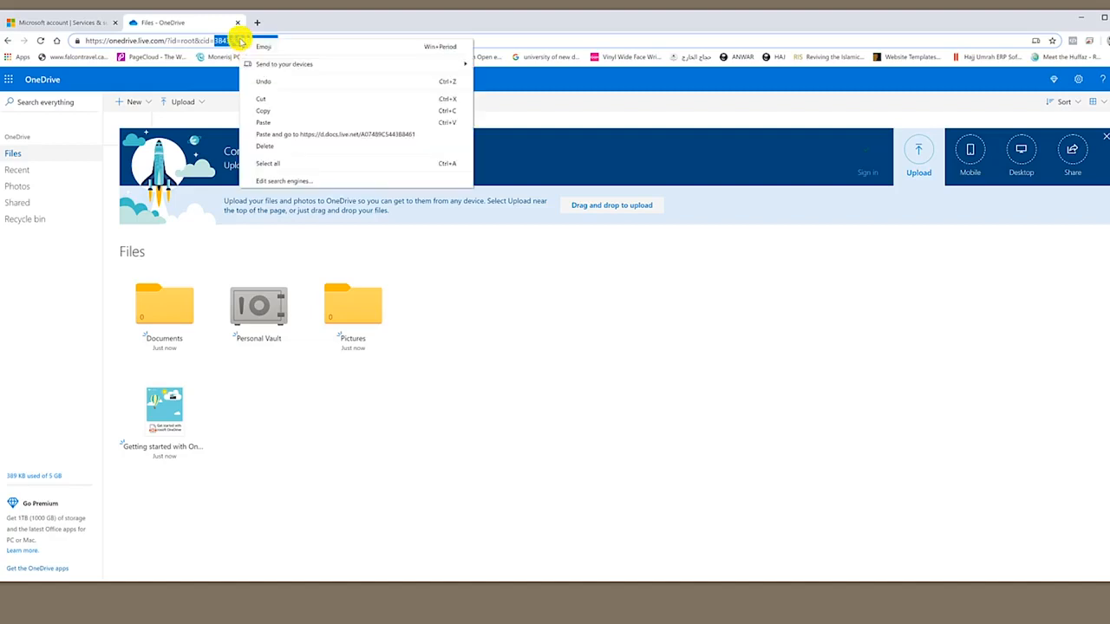
{"action": "left_click", "coordinate": [270, 111]}
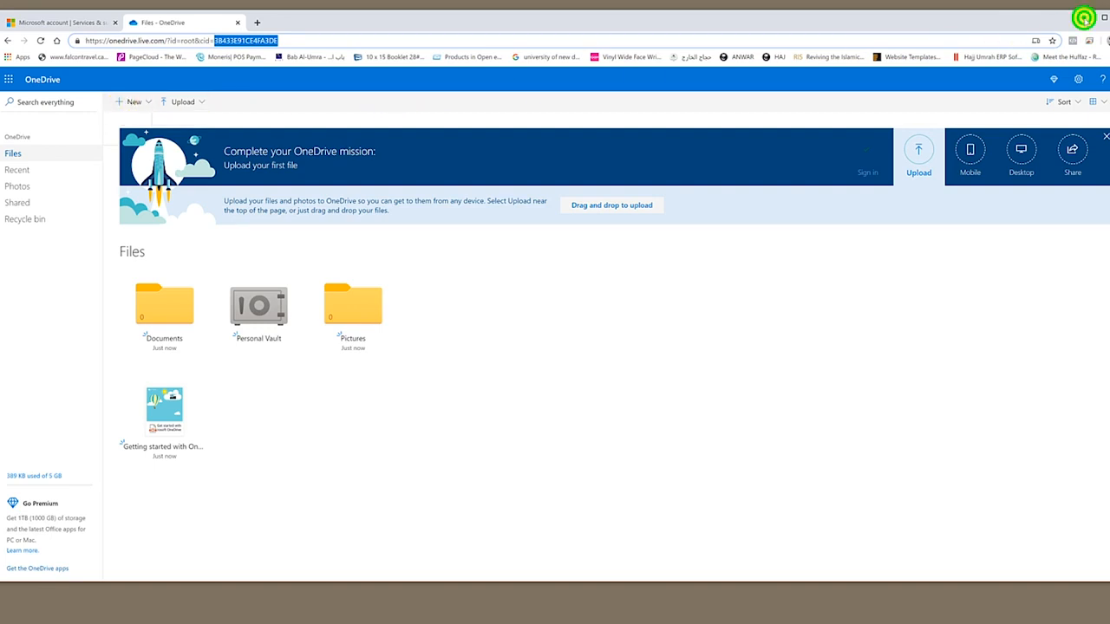
{"action": "left_click", "coordinate": [1083, 16]}
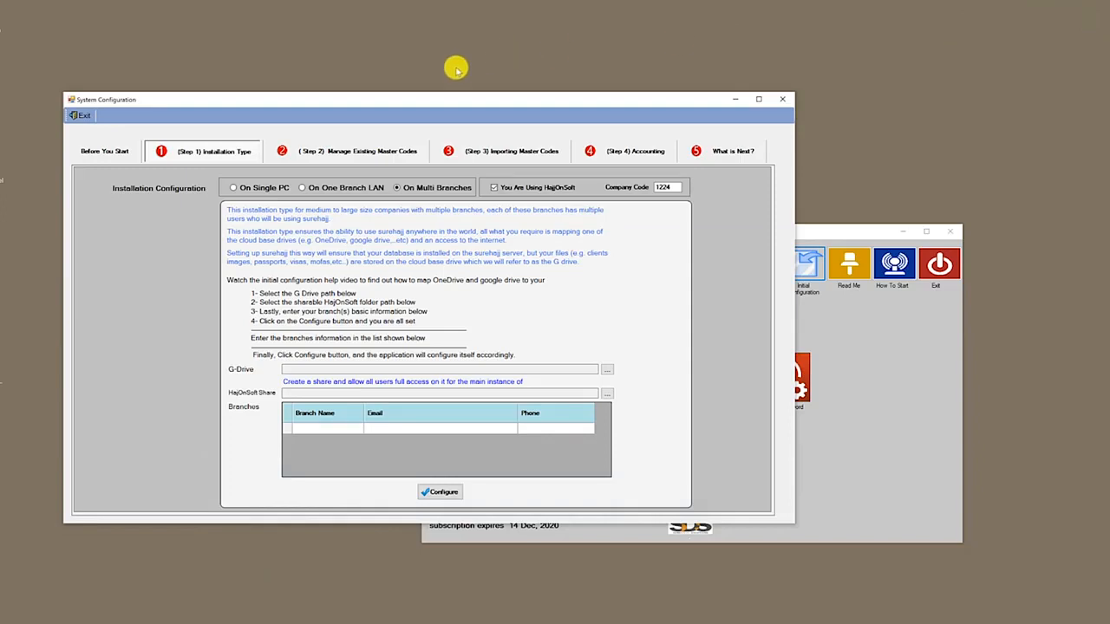
Open Map network drive from This PC's menu and choose G: as the drive letter
{"action": "double_click", "coordinate": [2, 70]}
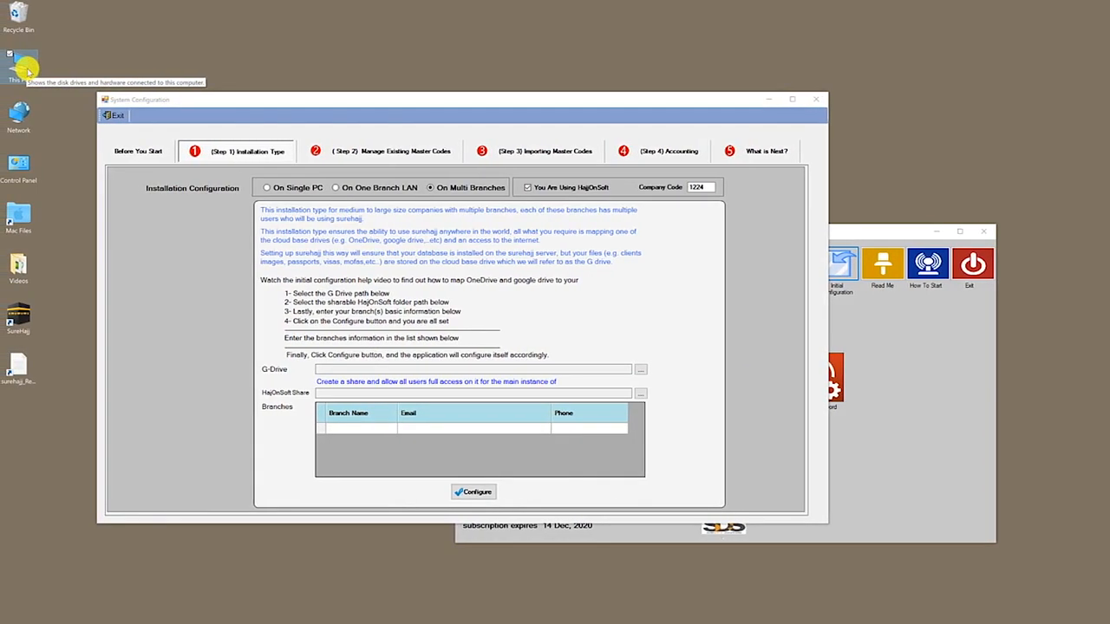
{"action": "right_click", "coordinate": [23, 69]}
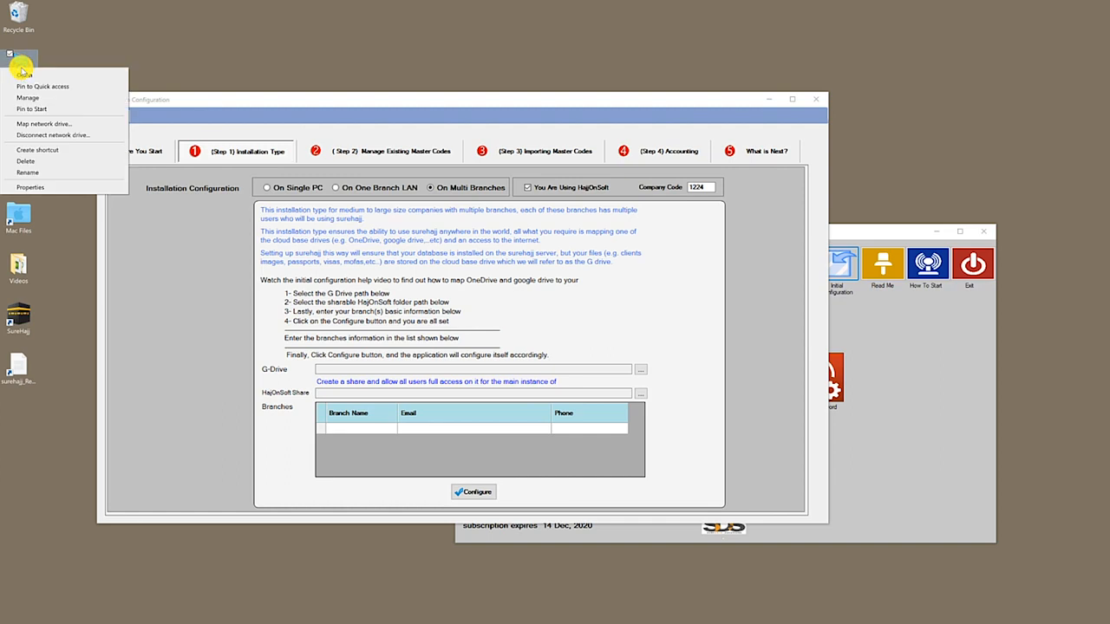
{"action": "left_click", "coordinate": [47, 126]}
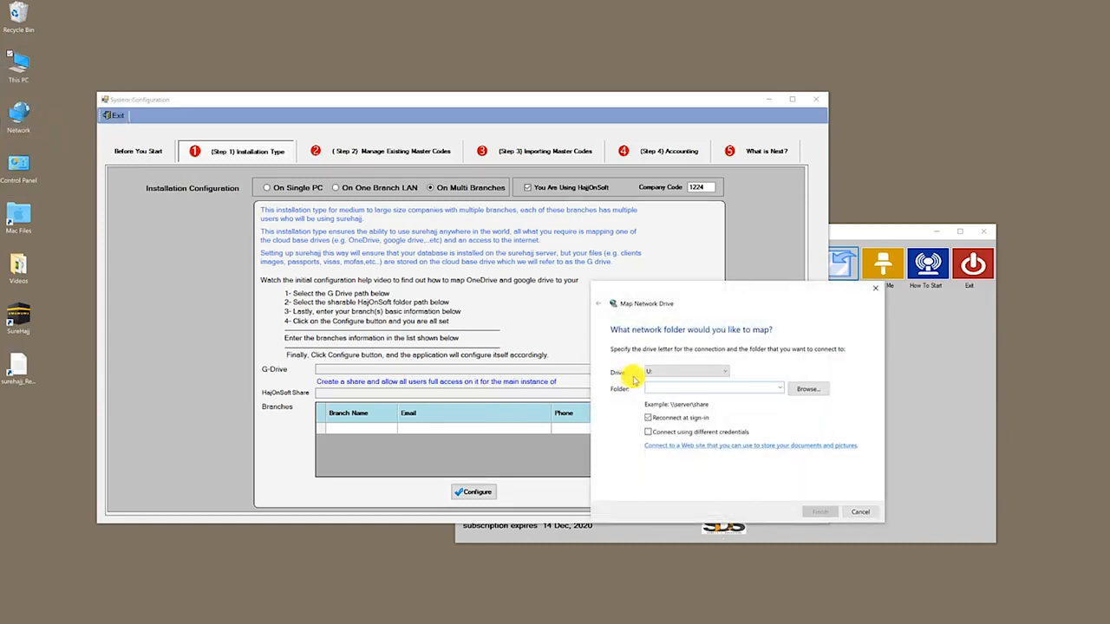
{"action": "left_click", "coordinate": [652, 376]}
{"action": "left_click", "coordinate": [654, 534]}
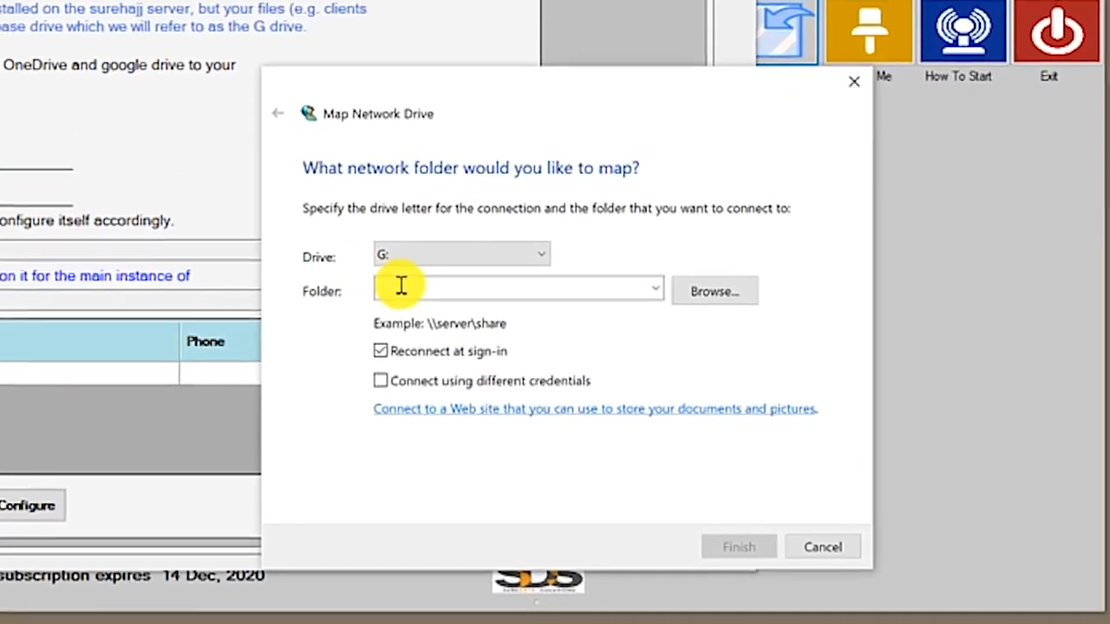
{"action": "left_click", "coordinate": [401, 286]}
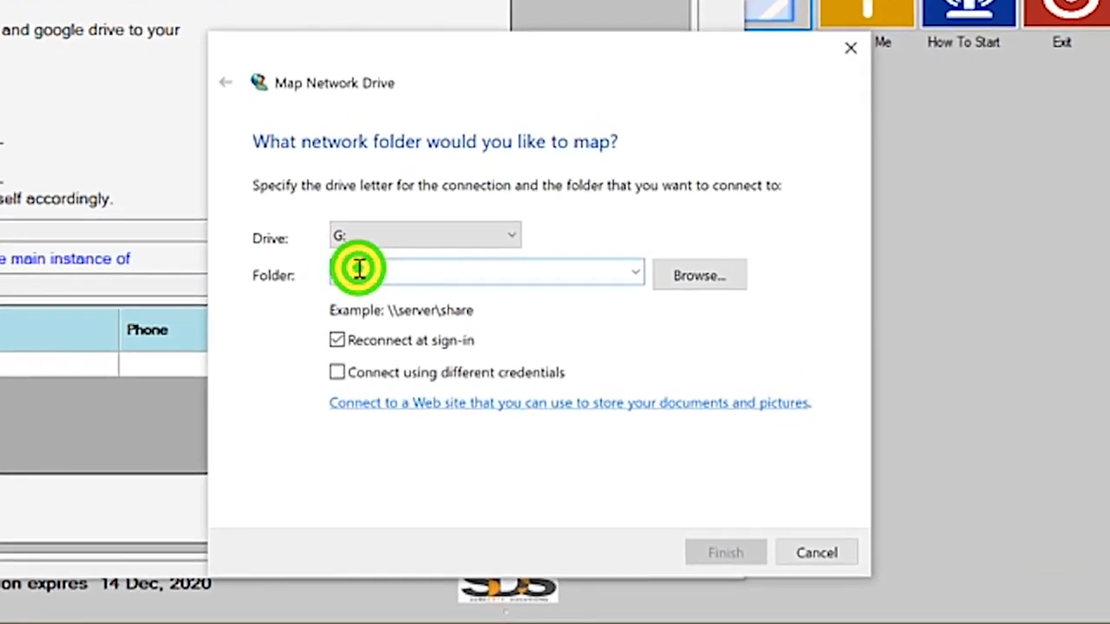
{"action": "type", "text": "h"}
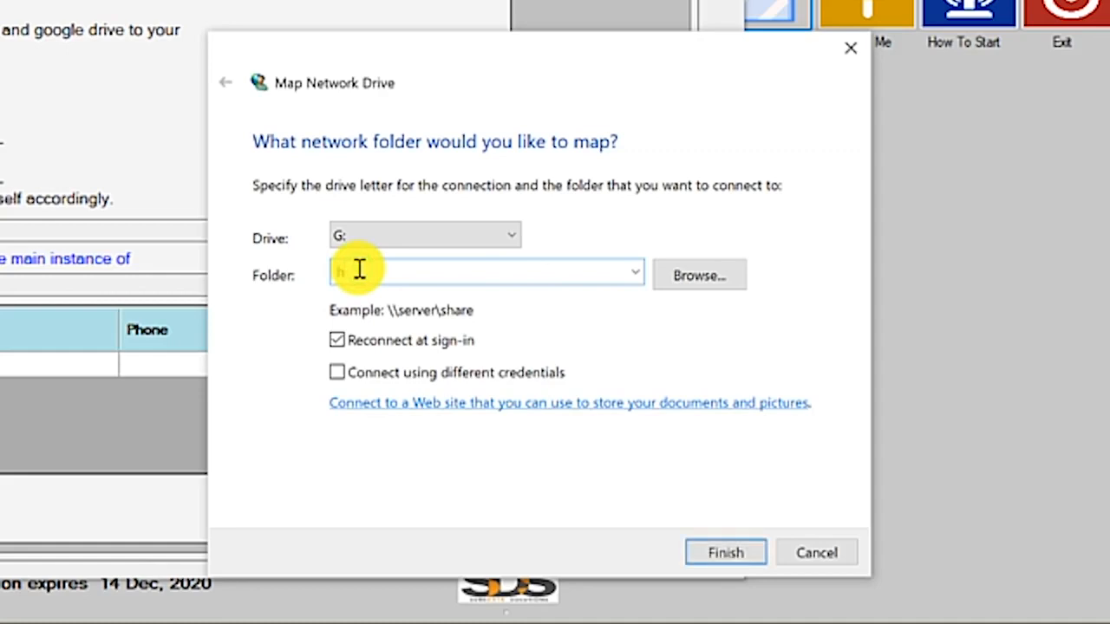
{"action": "type", "text": "ttps://d.docs.live.ne"}
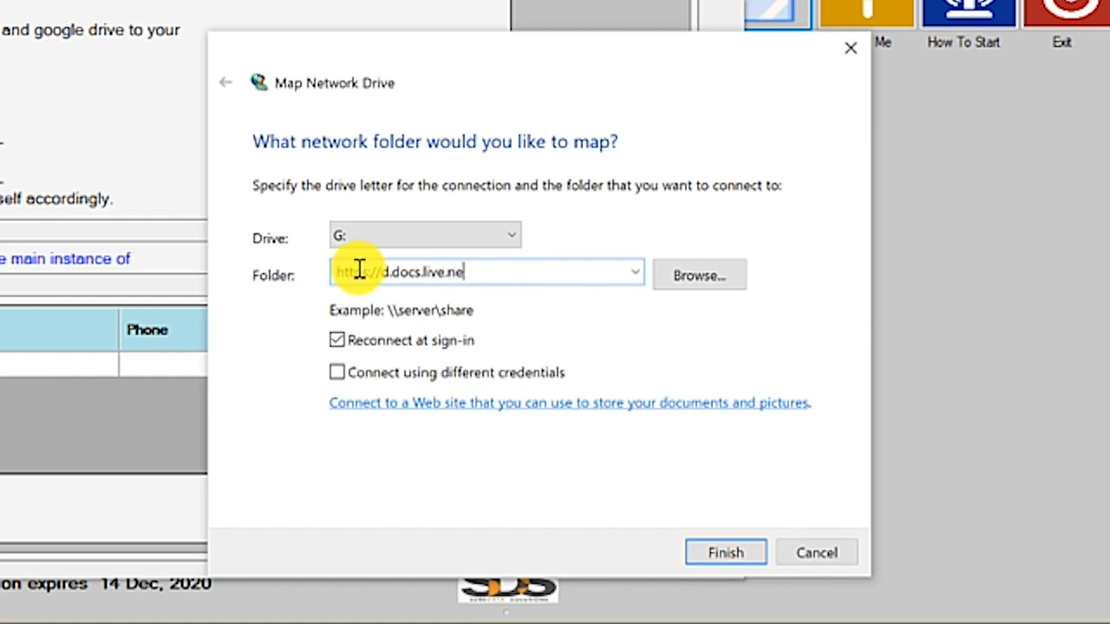
{"action": "type", "text": "t/"}
{"action": "right_click", "coordinate": [503, 272]}
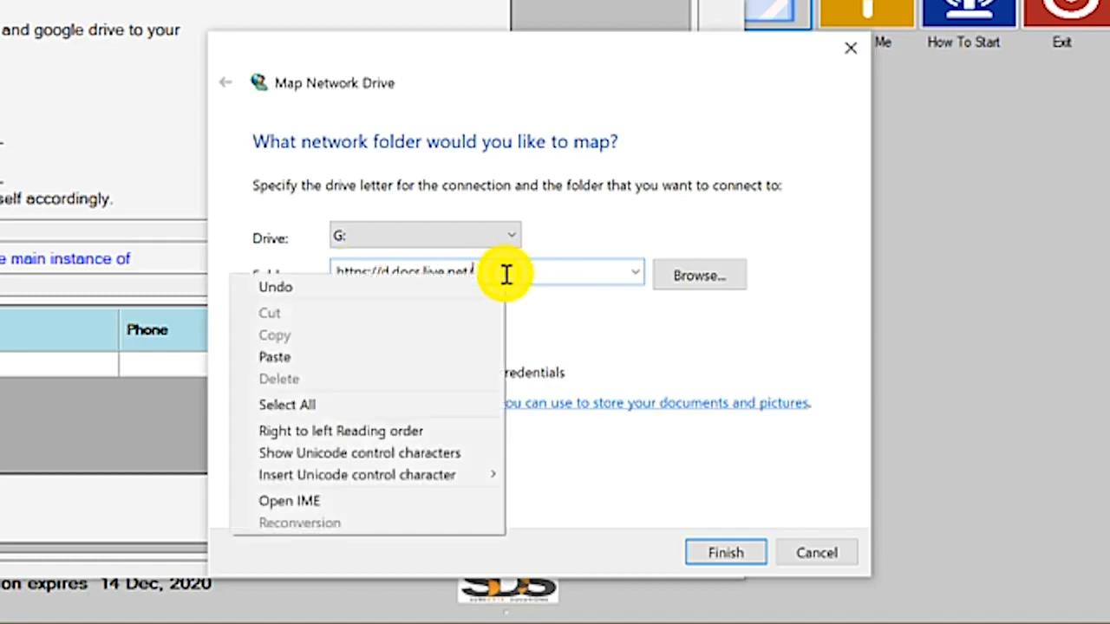
{"action": "left_click", "coordinate": [408, 365]}
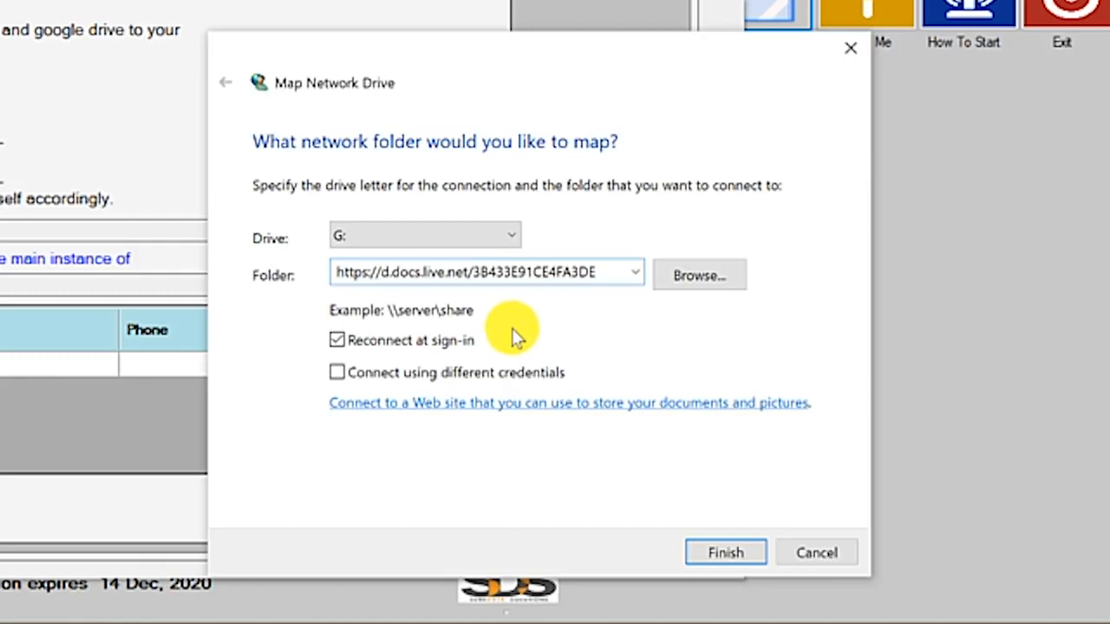
Copy the full folder address, then finish and confirm mapping the drive as G:
{"action": "left_click_drag", "start_coordinate": [604, 271], "coordinate": [318, 268]}
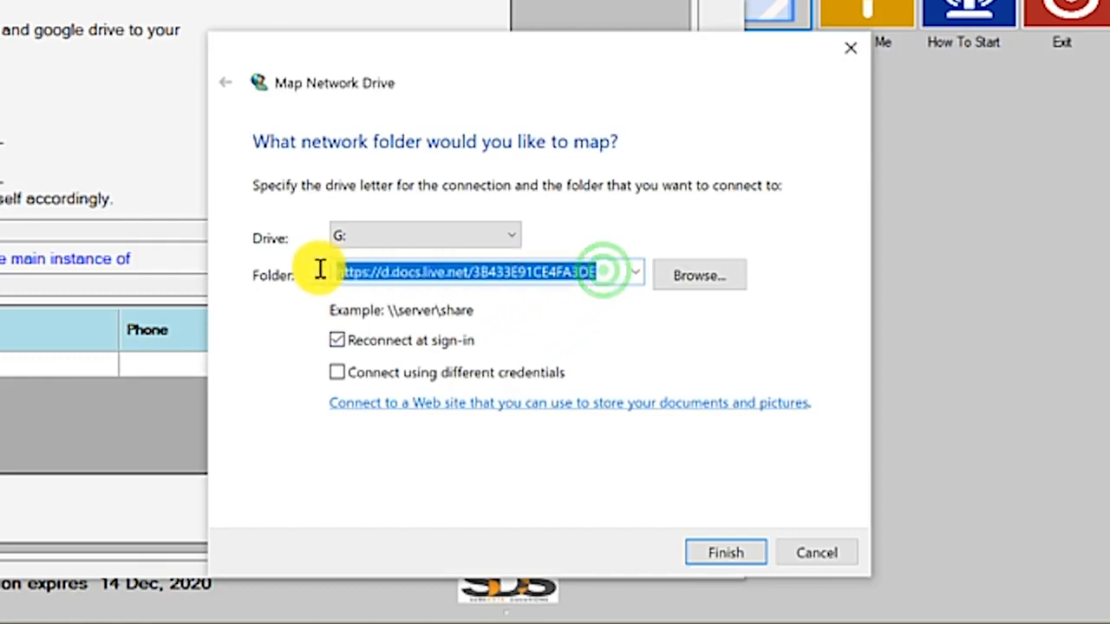
{"action": "right_click", "coordinate": [397, 269]}
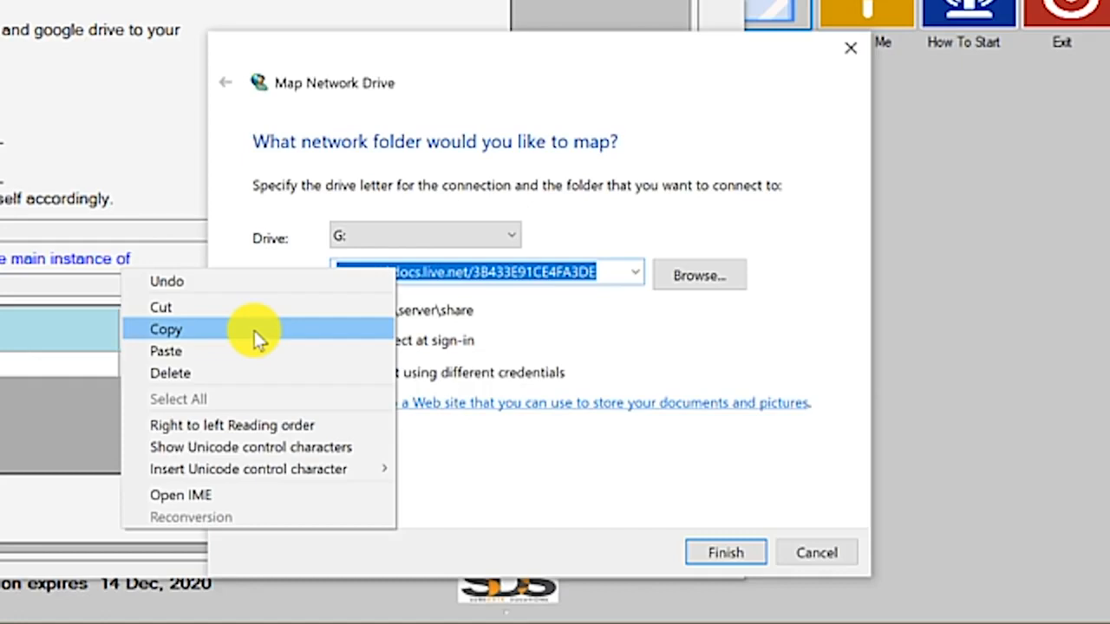
{"action": "left_click", "coordinate": [254, 330]}
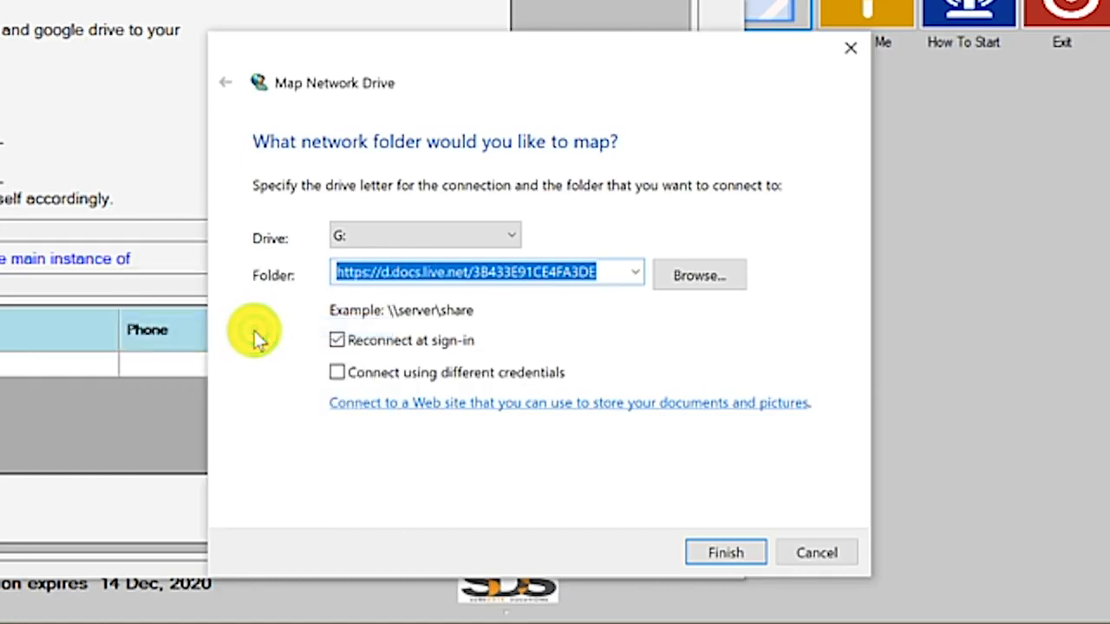
{"action": "left_click", "coordinate": [718, 553]}
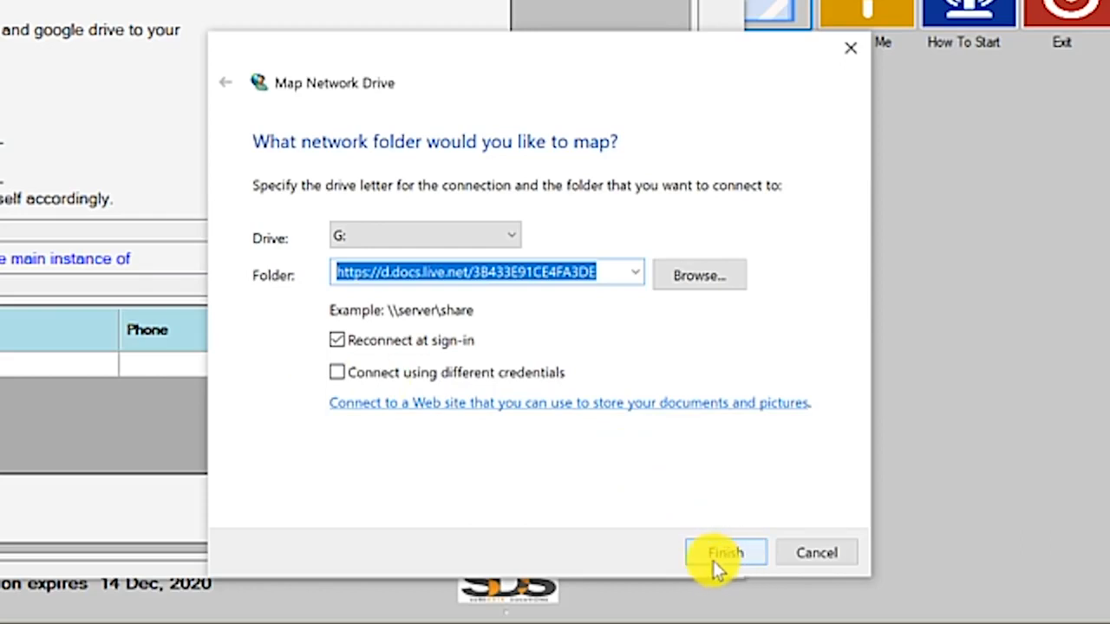
{"action": "left_click", "coordinate": [722, 559]}
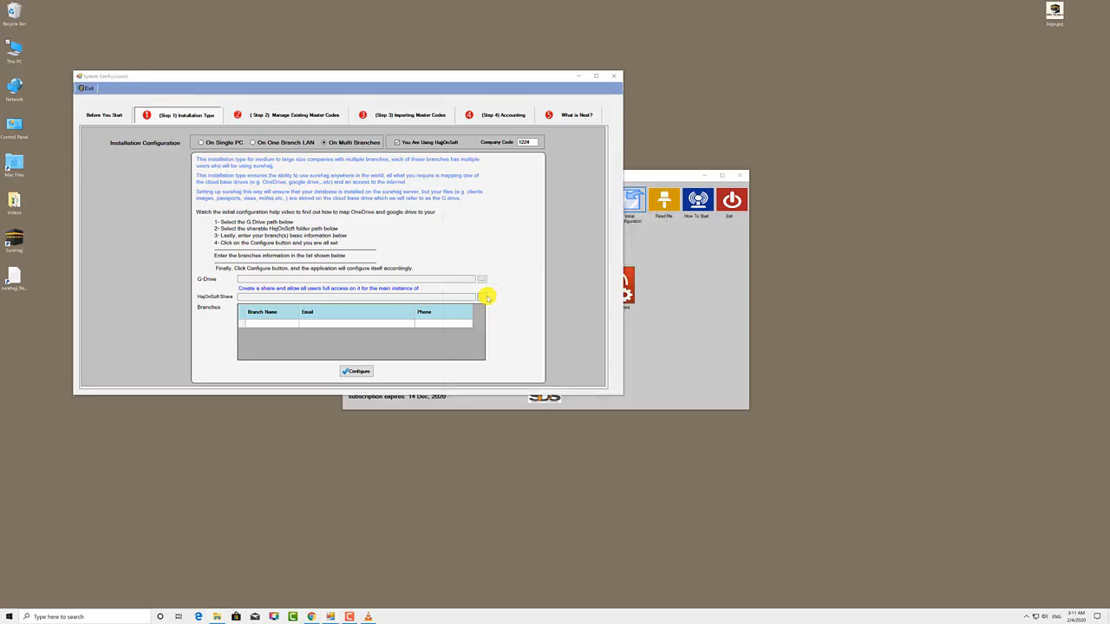
Rename the mapped network drive to SureHajj and open SureHajj (G:)
{"action": "left_click", "coordinate": [789, 266]}
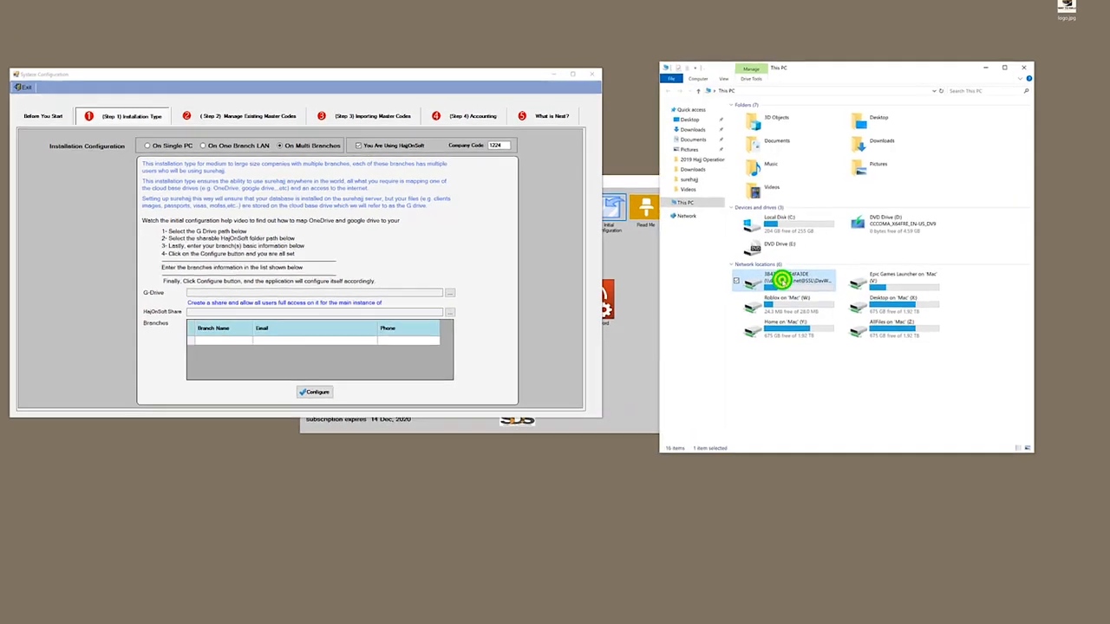
{"action": "right_click", "coordinate": [781, 281]}
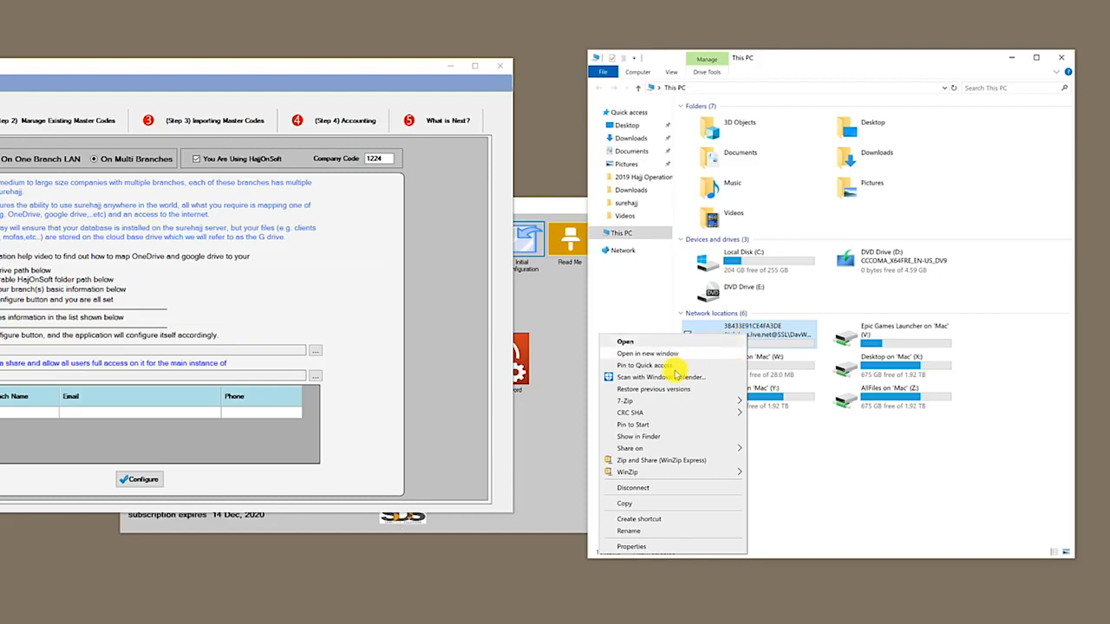
{"action": "left_click", "coordinate": [642, 530]}
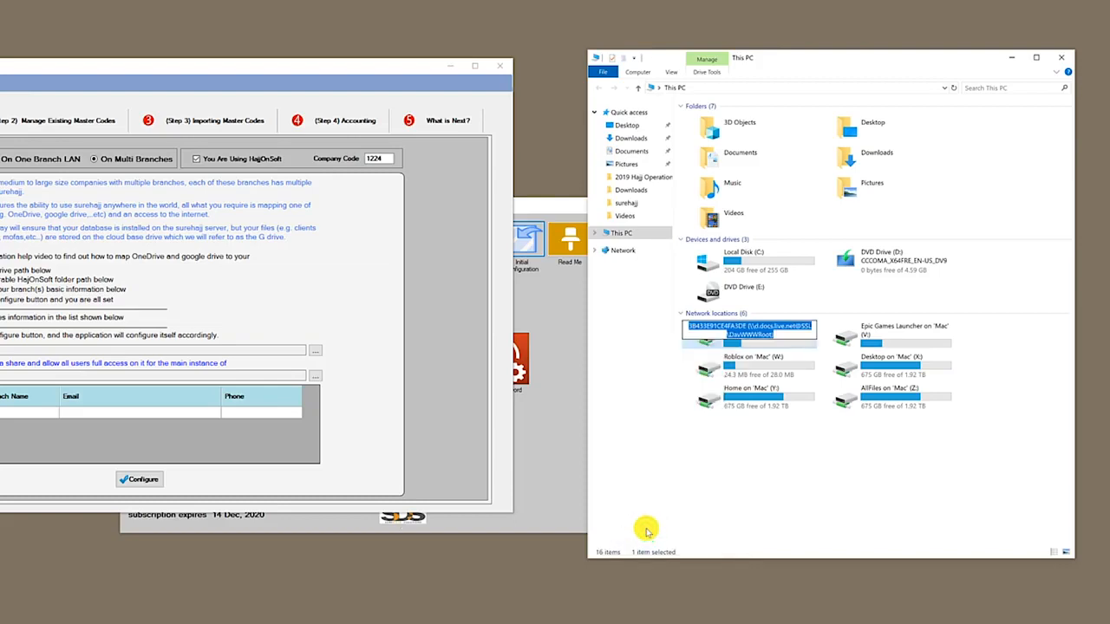
{"action": "type", "text": "SureHajj"}
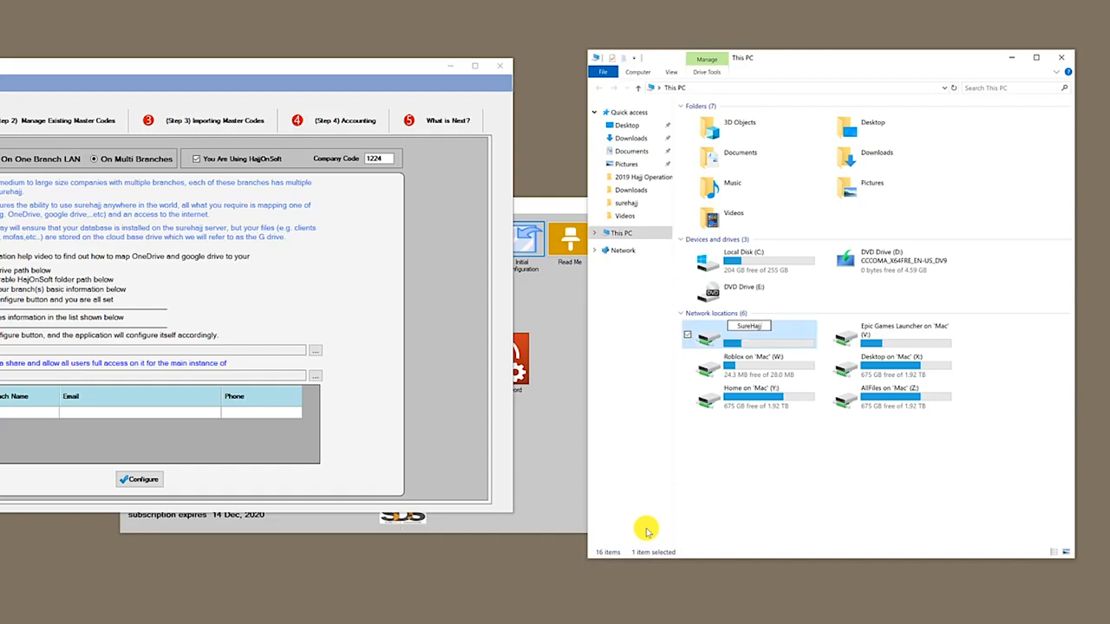
{"action": "key", "text": "Return"}
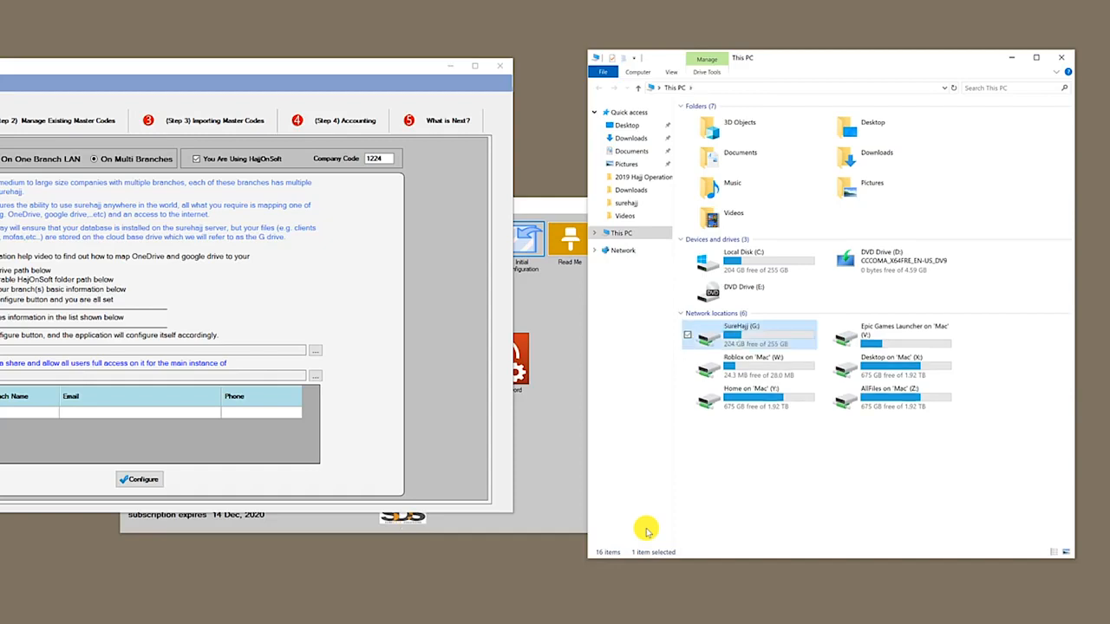
{"action": "double_click", "coordinate": [744, 337]}
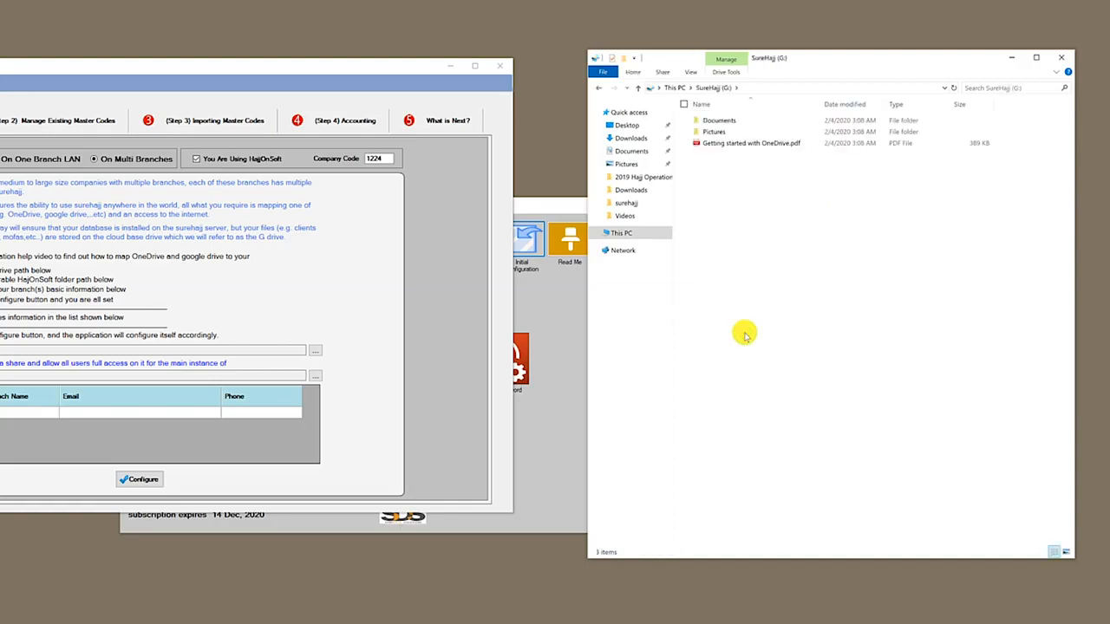
Create a new folder named SureHajj Data on the SureHajj (G:) drive
{"action": "right_click", "coordinate": [743, 200]}
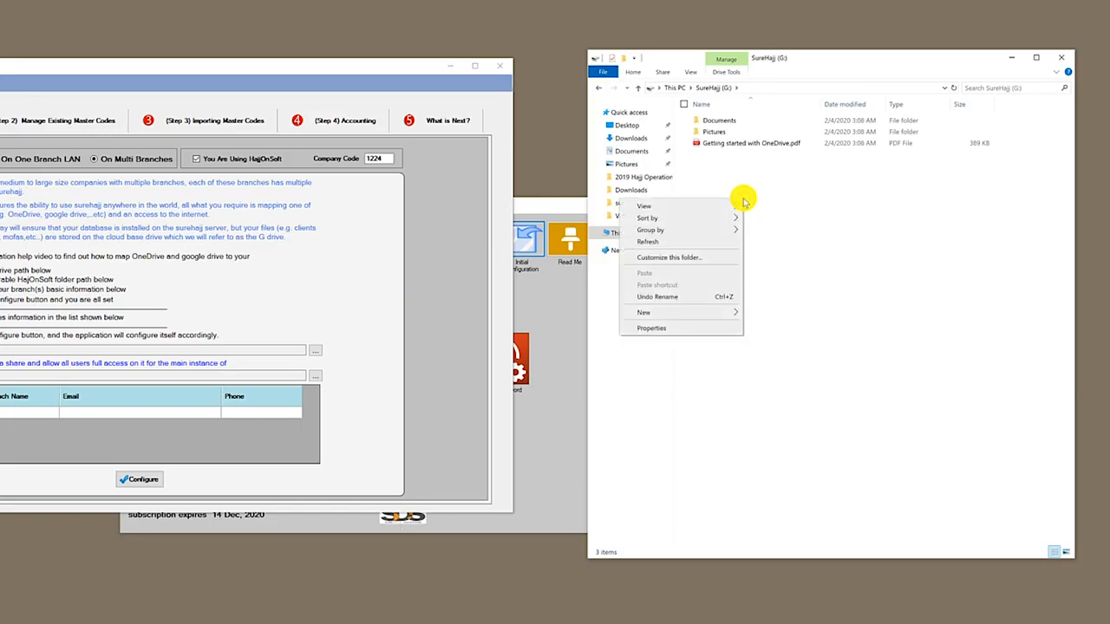
{"action": "left_click", "coordinate": [738, 314]}
{"action": "left_click", "coordinate": [747, 313]}
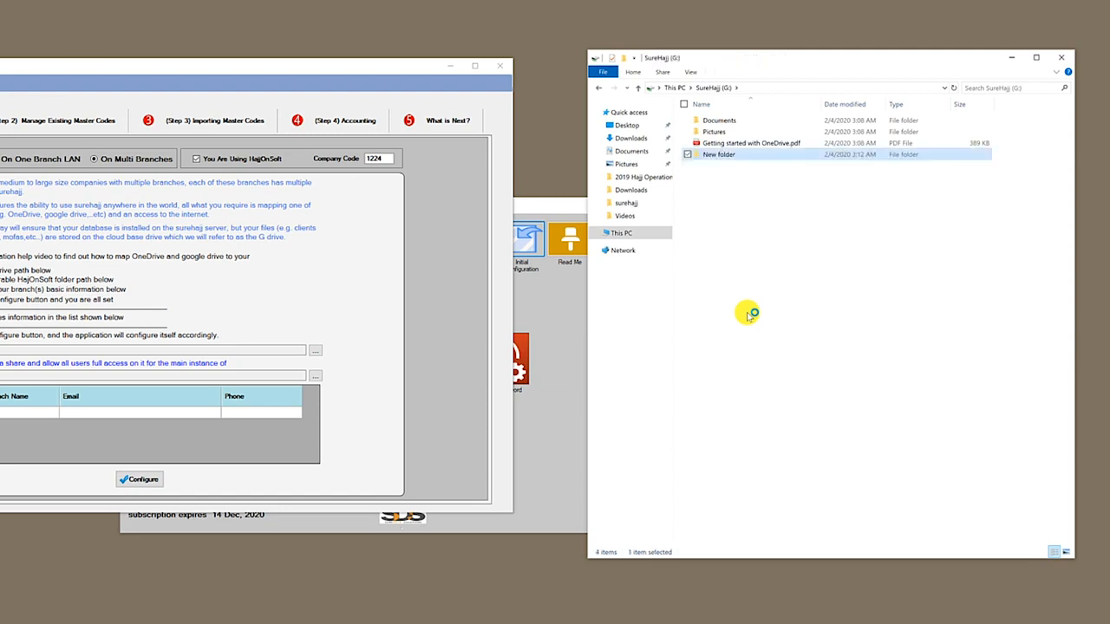
{"action": "left_click", "coordinate": [725, 154]}
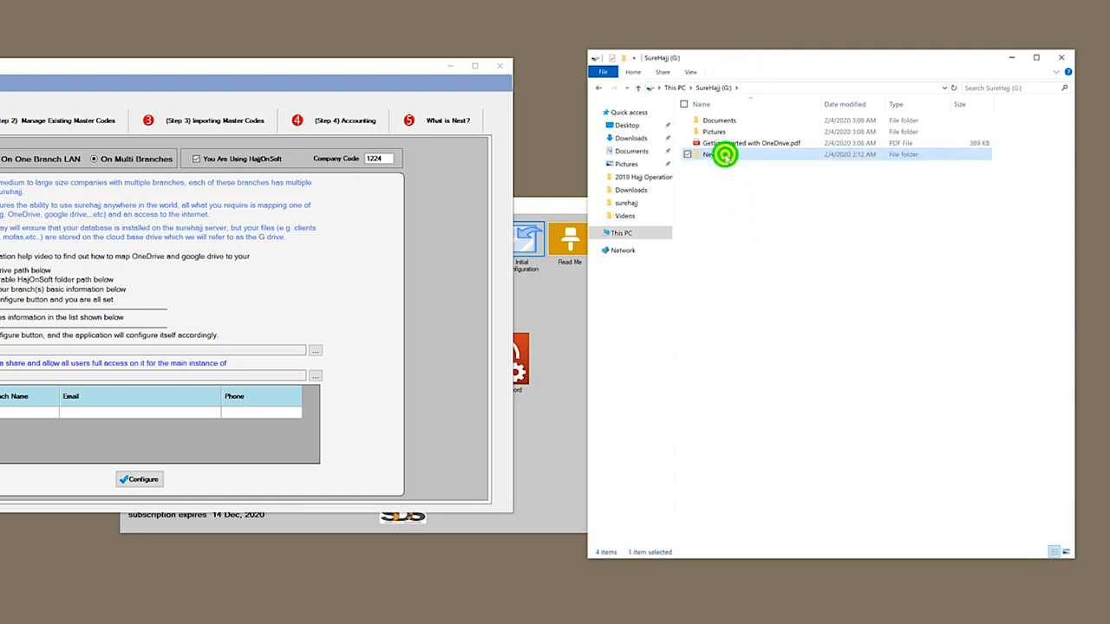
{"action": "type", "text": "SureHajj Data"}
{"action": "key", "text": "Return"}
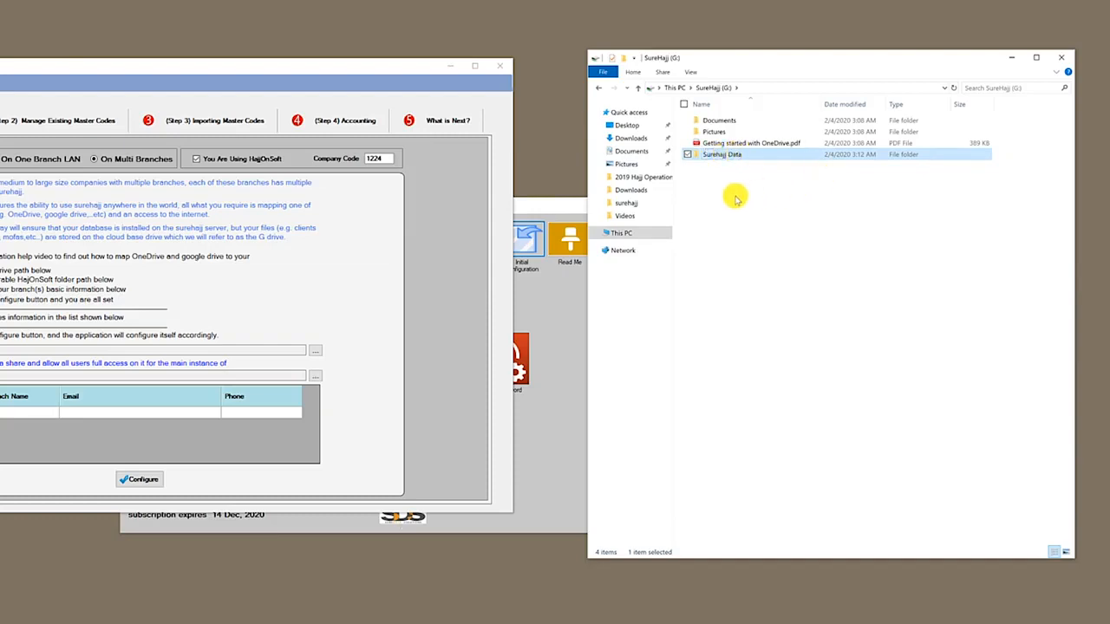
{"action": "left_click", "coordinate": [731, 195]}
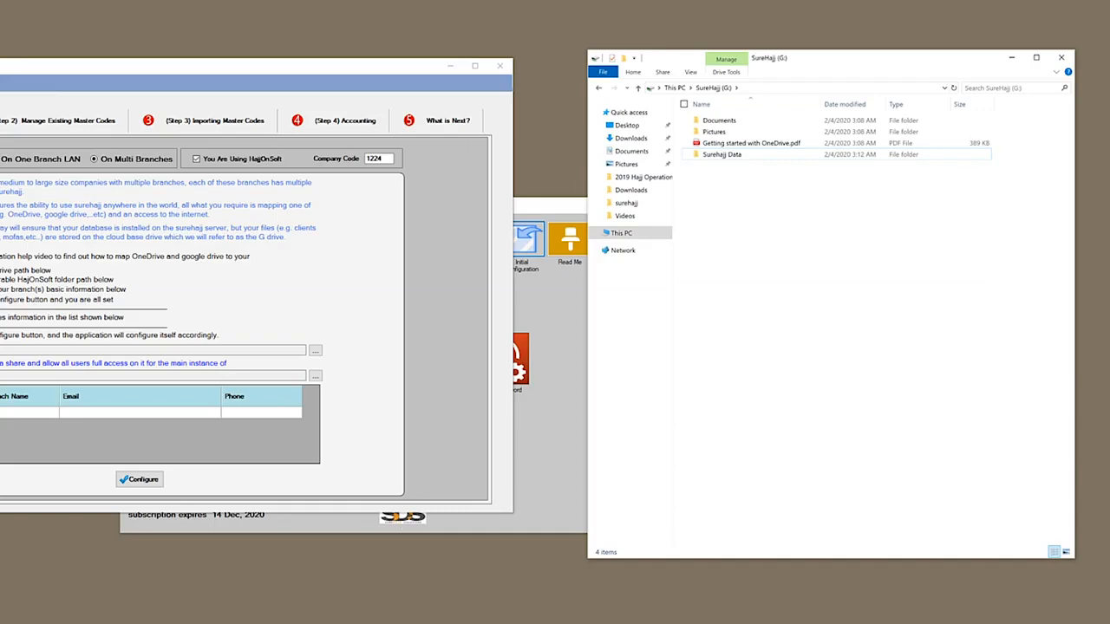
Close the drive, reopen SureHajj (G:) from This PC to verify, then return to the OneDrive browser
{"action": "left_click", "coordinate": [1060, 57]}
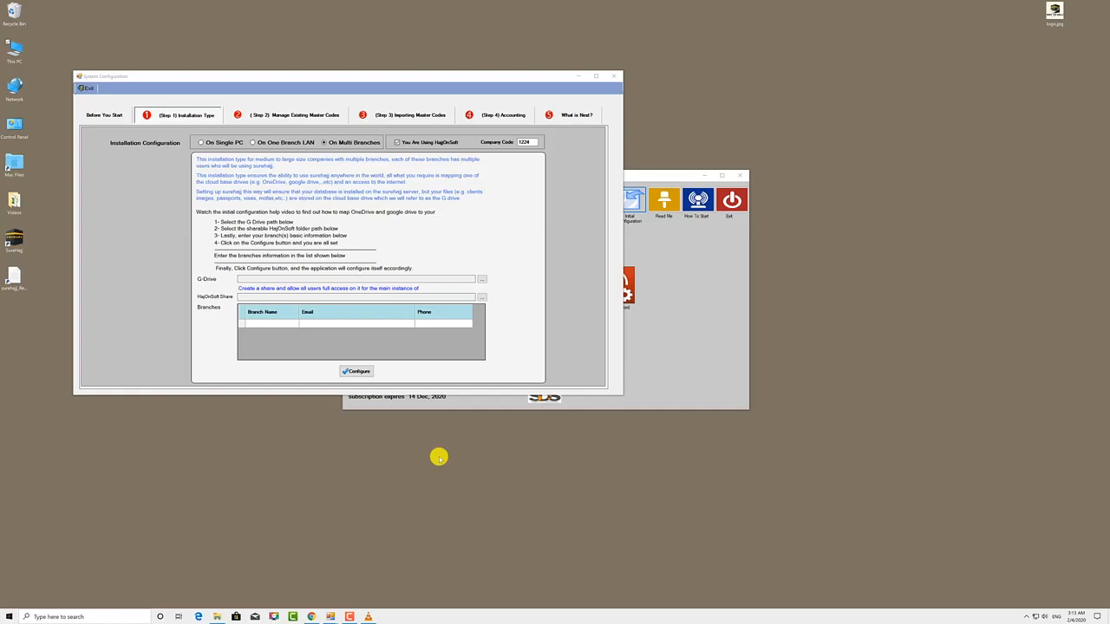
{"action": "left_click", "coordinate": [19, 57]}
{"action": "double_click", "coordinate": [19, 57]}
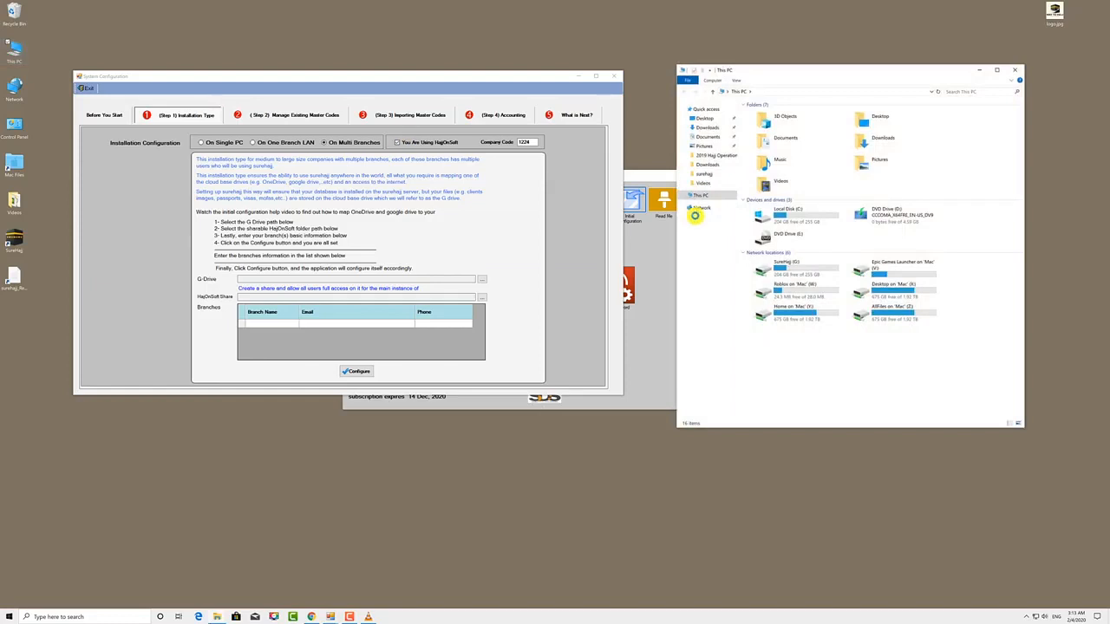
{"action": "double_click", "coordinate": [787, 266]}
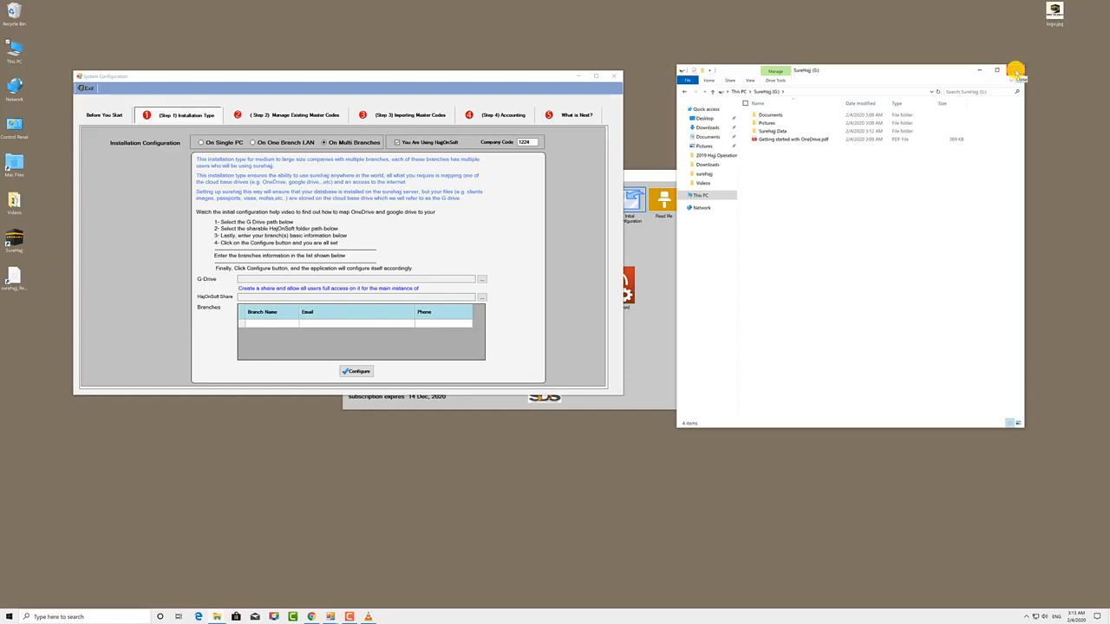
{"action": "left_click", "coordinate": [1015, 71]}
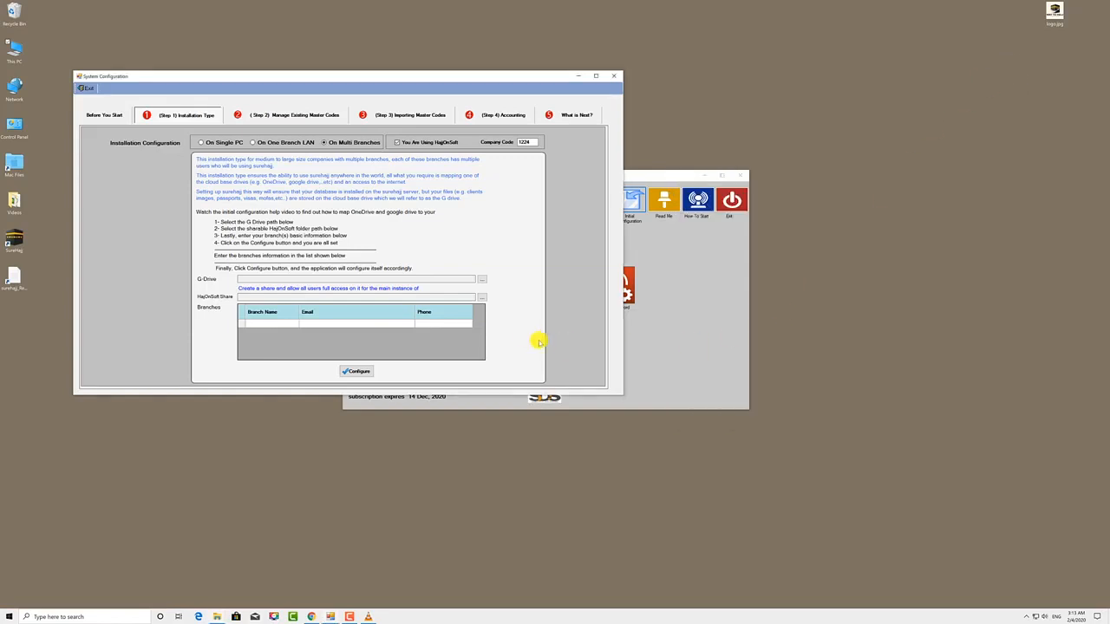
{"action": "left_click", "coordinate": [308, 616]}
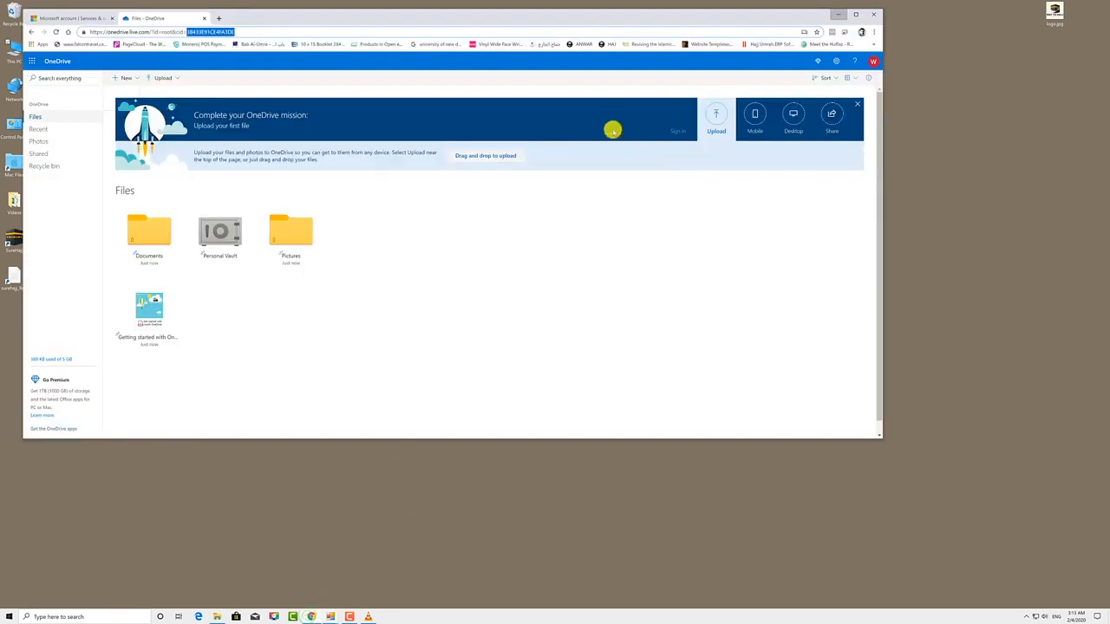
Replace the OneDrive address with google.ca and load the Google homepage
{"action": "left_click", "coordinate": [222, 32]}
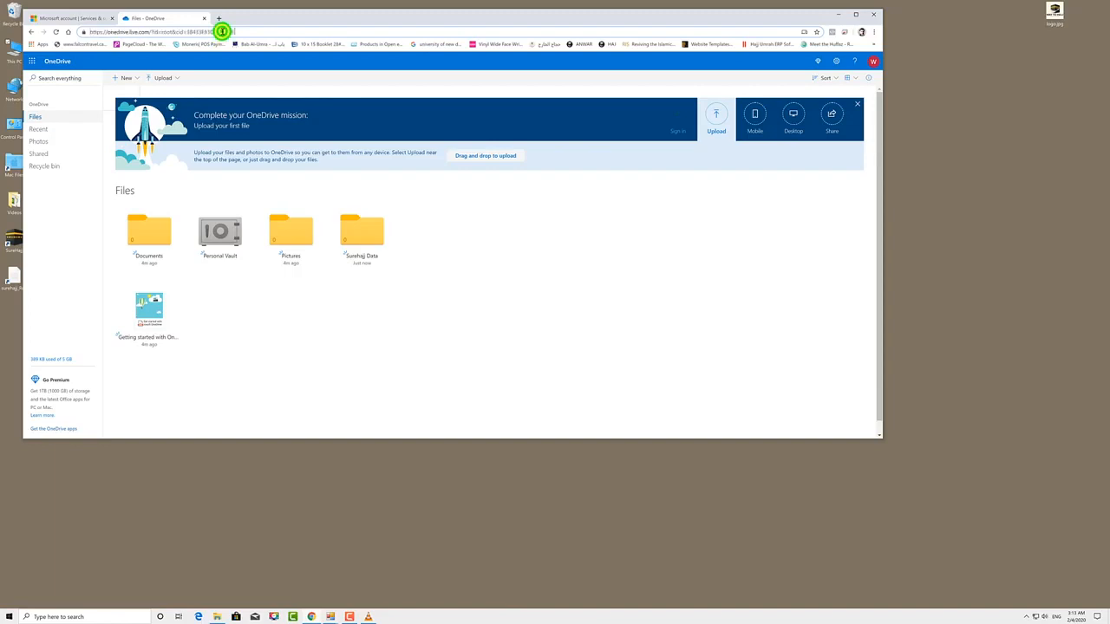
{"action": "triple_click", "coordinate": [222, 31]}
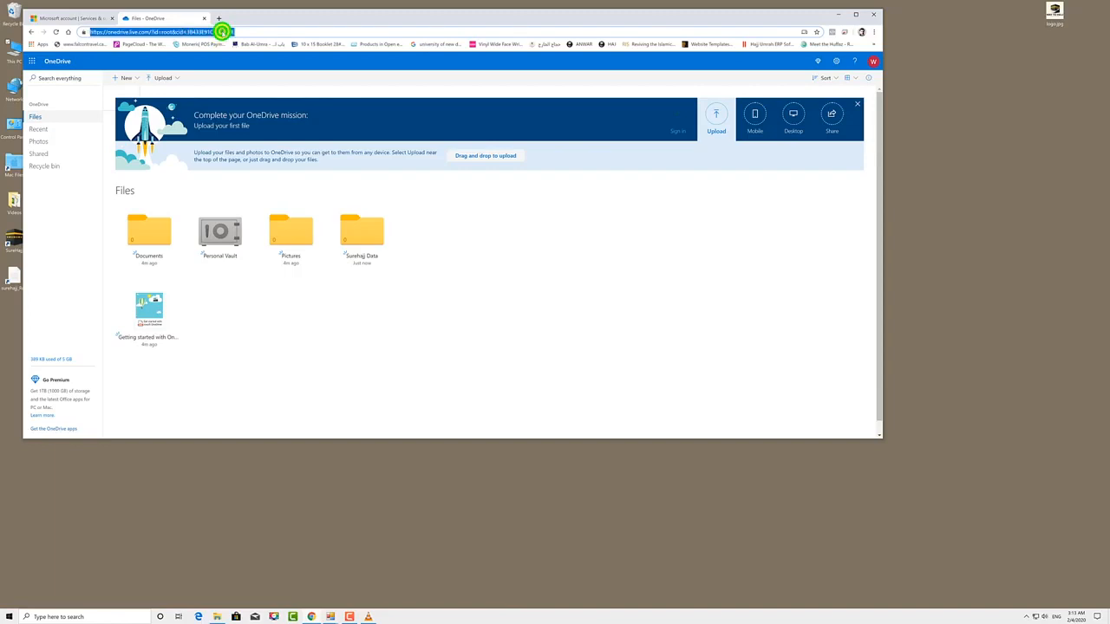
{"action": "type", "text": "google.ca"}
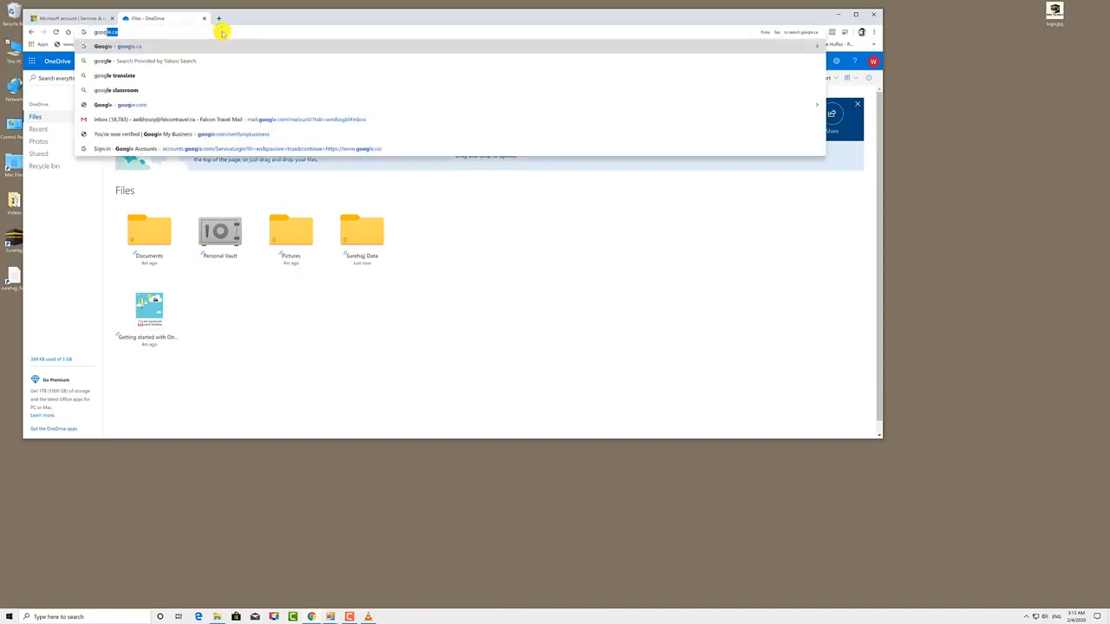
{"action": "key", "text": "Return"}
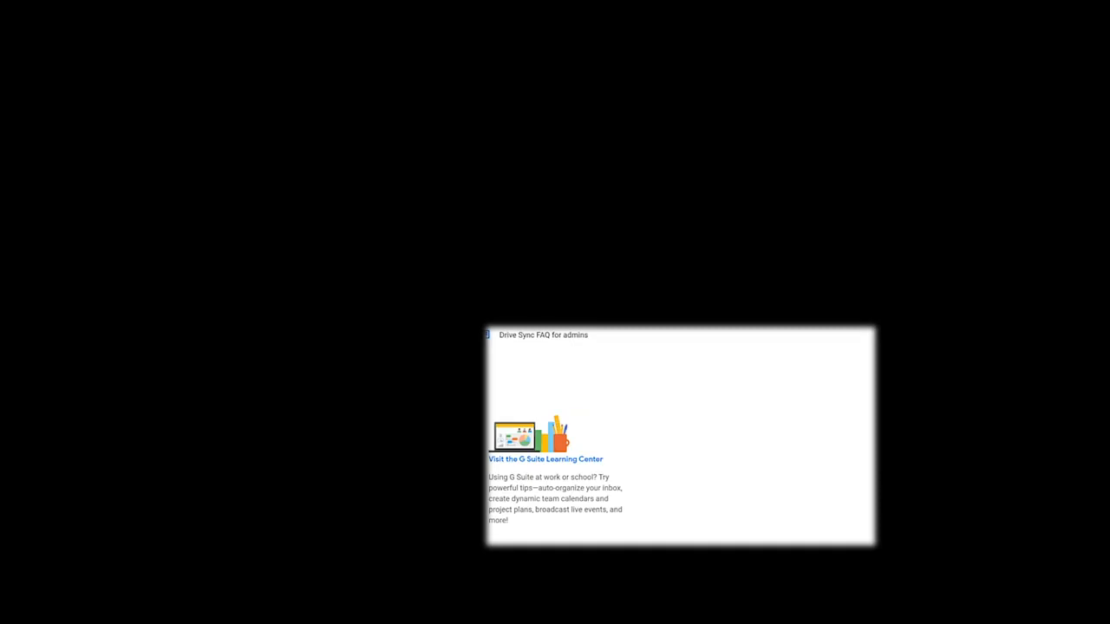
Run the Drive File Stream installer with a desktop shortcut until the Google sign-in window appears
{"action": "left_click", "coordinate": [57, 433]}
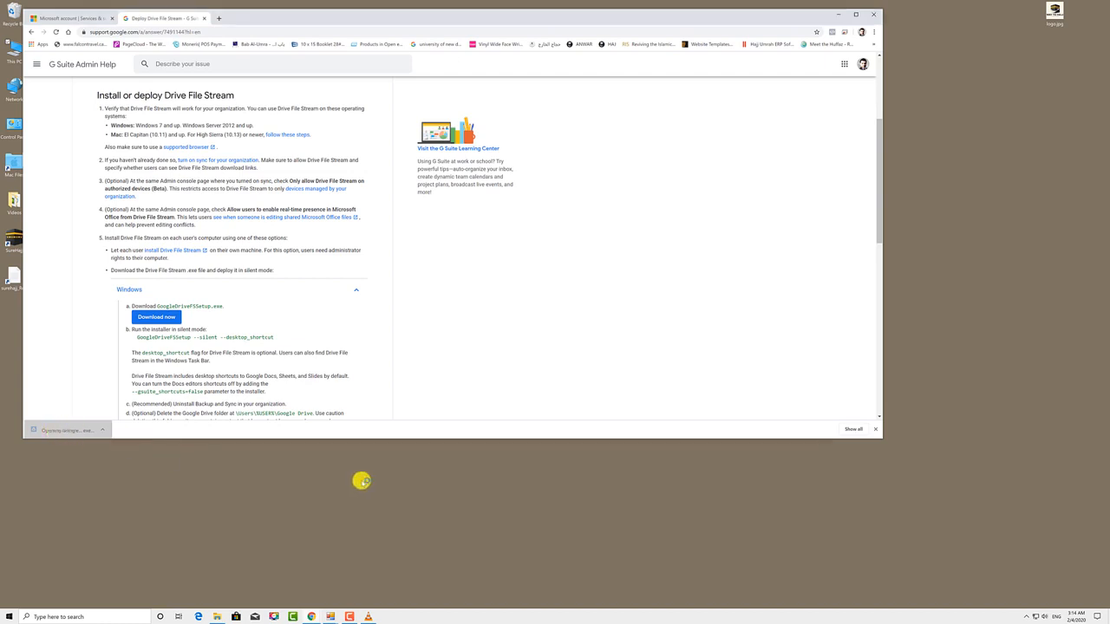
{"action": "left_click", "coordinate": [508, 361]}
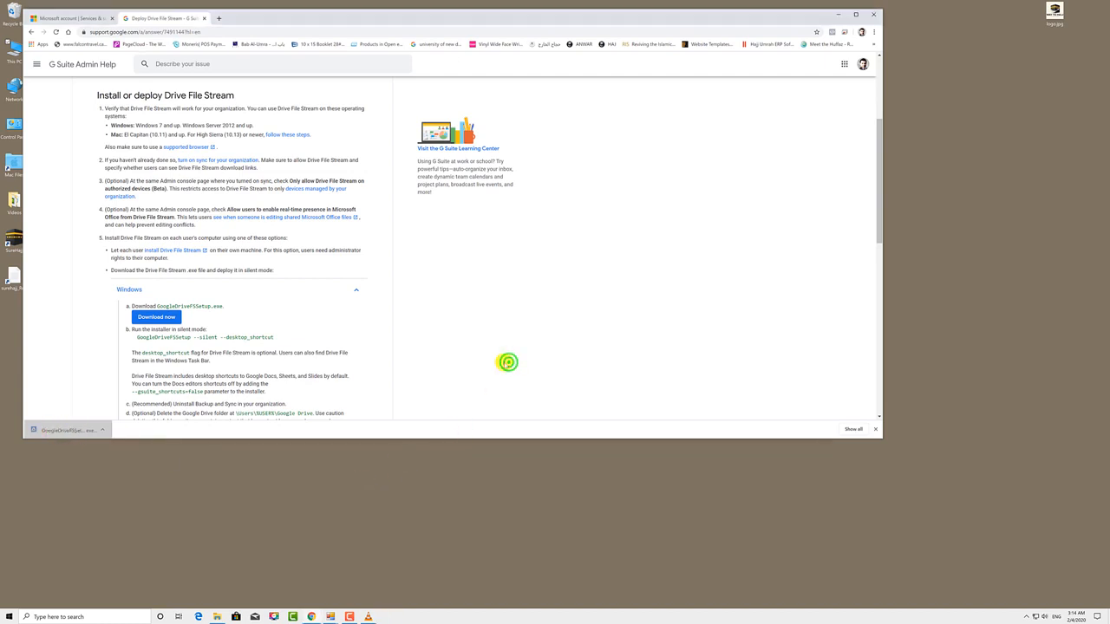
{"action": "left_click", "coordinate": [517, 317]}
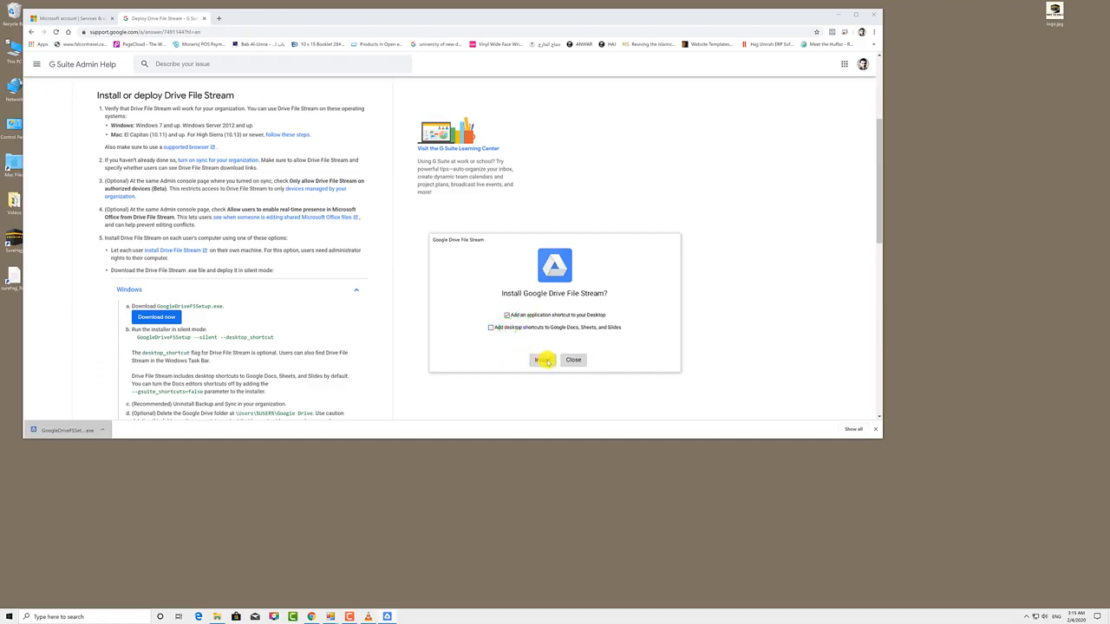
{"action": "left_click", "coordinate": [542, 359]}
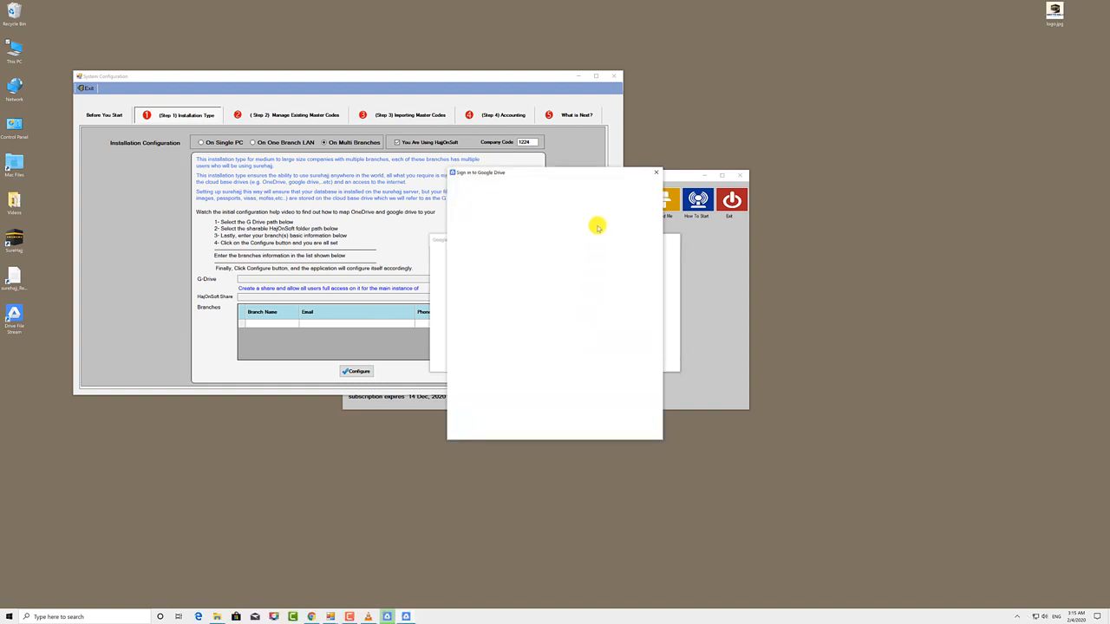
{"action": "mouse_move", "coordinate": [584, 171]}
{"action": "left_mouse_down"}
{"action": "mouse_move", "coordinate": [424, 172]}
{"action": "mouse_move", "coordinate": [598, 172]}
{"action": "left_mouse_up"}
Close the installer and sign in to Drive File Stream with the account e-mail and password
{"action": "left_click", "coordinate": [576, 362]}
{"action": "left_click", "coordinate": [536, 262]}
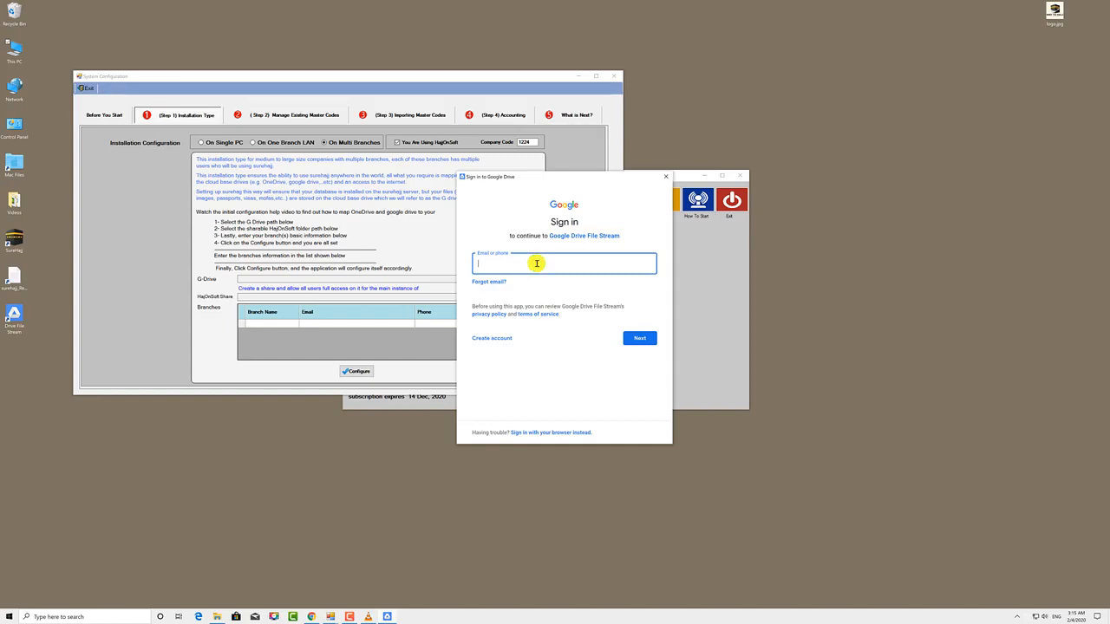
{"action": "key", "text": "ctrl+v"}
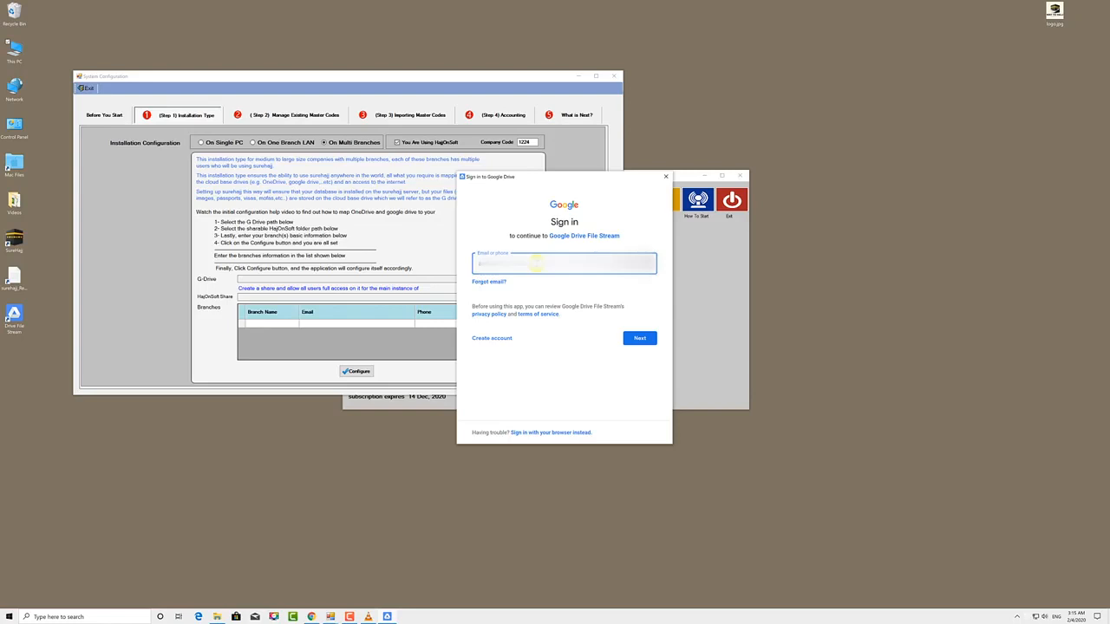
{"action": "key", "text": "Return"}
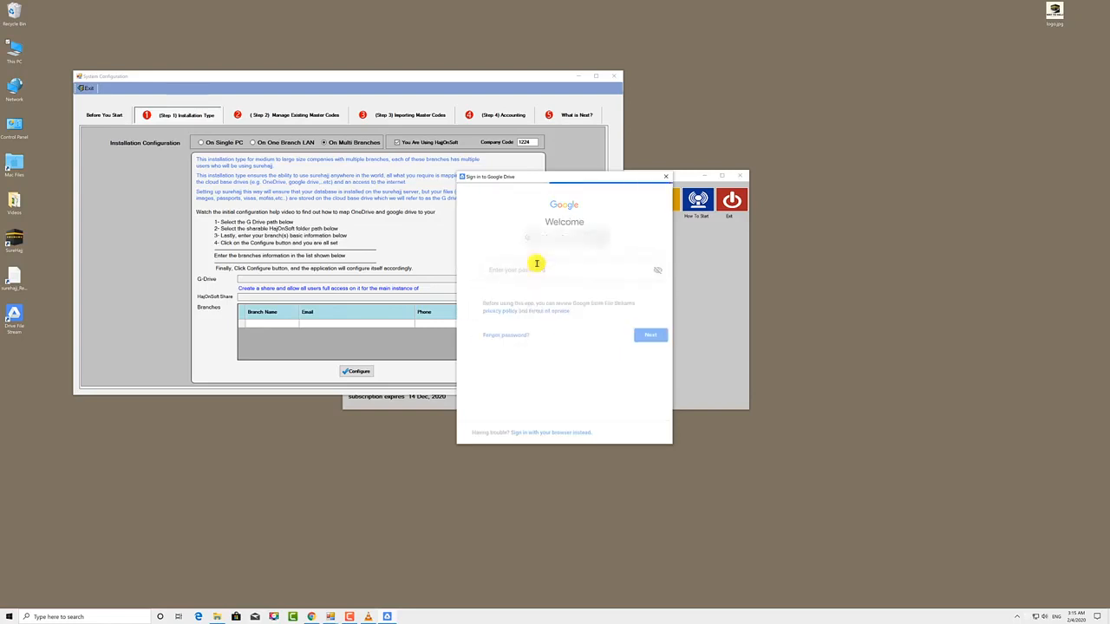
{"action": "type", "text": "•••••••"}
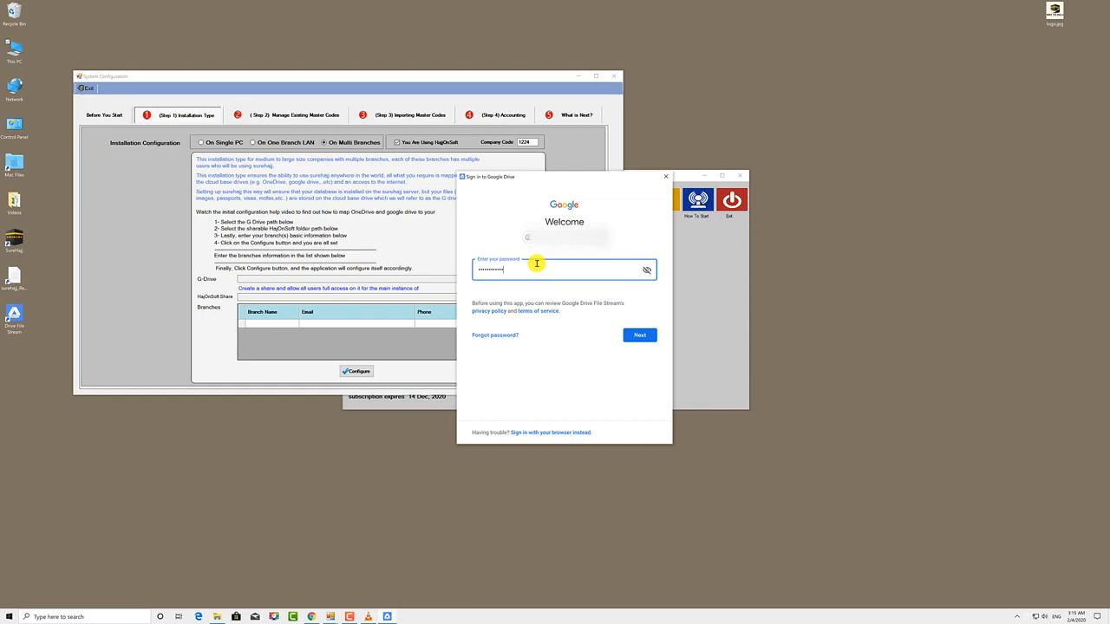
{"action": "key", "text": "Return"}
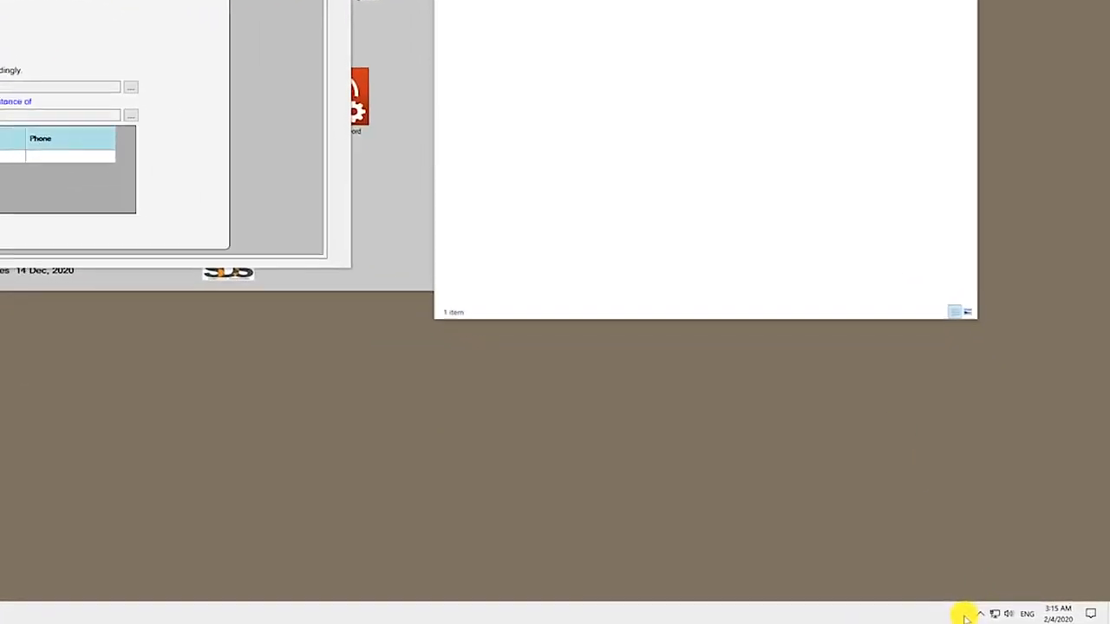
In Drive File Stream Preferences, keep drive letter F, save, and restart the app
{"action": "left_click", "coordinate": [994, 616]}
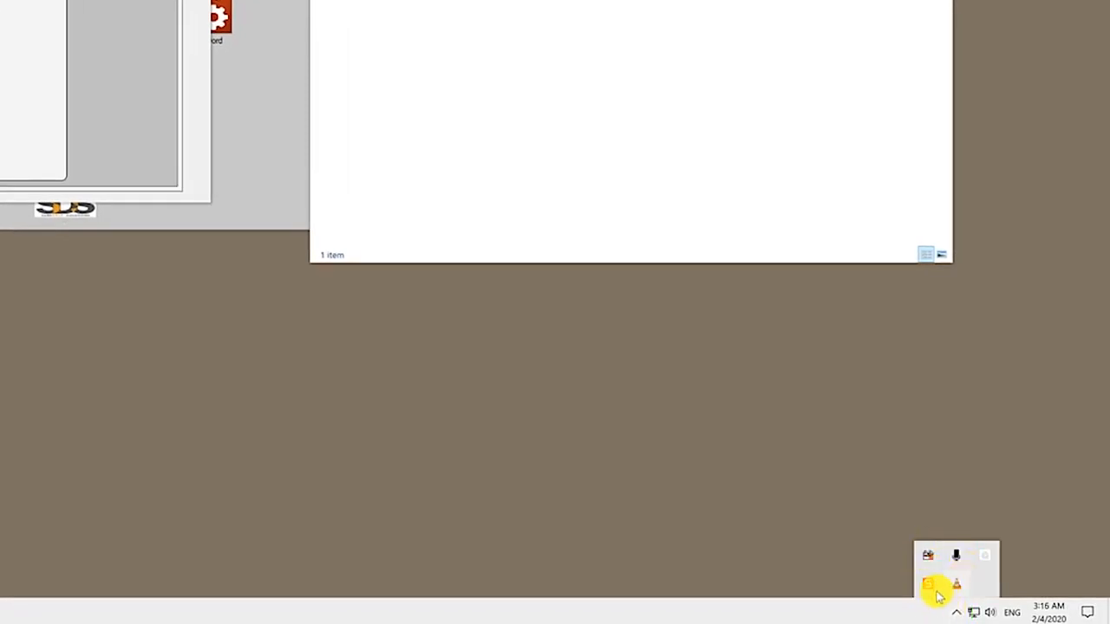
{"action": "left_click", "coordinate": [988, 560]}
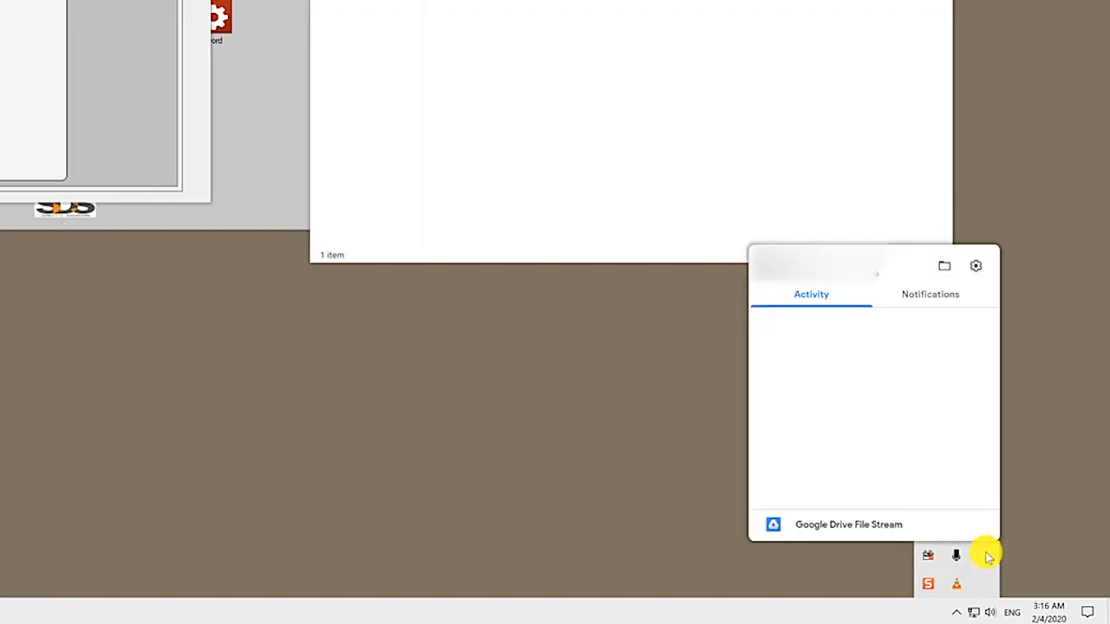
{"action": "left_click", "coordinate": [974, 265]}
{"action": "left_click", "coordinate": [906, 373]}
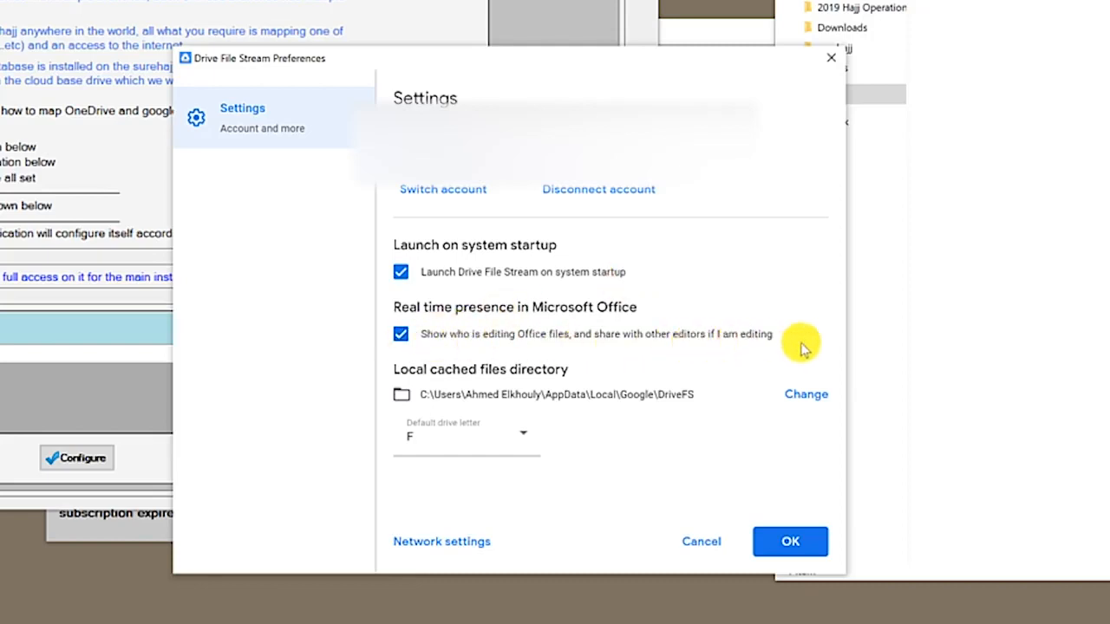
{"action": "left_click", "coordinate": [475, 443]}
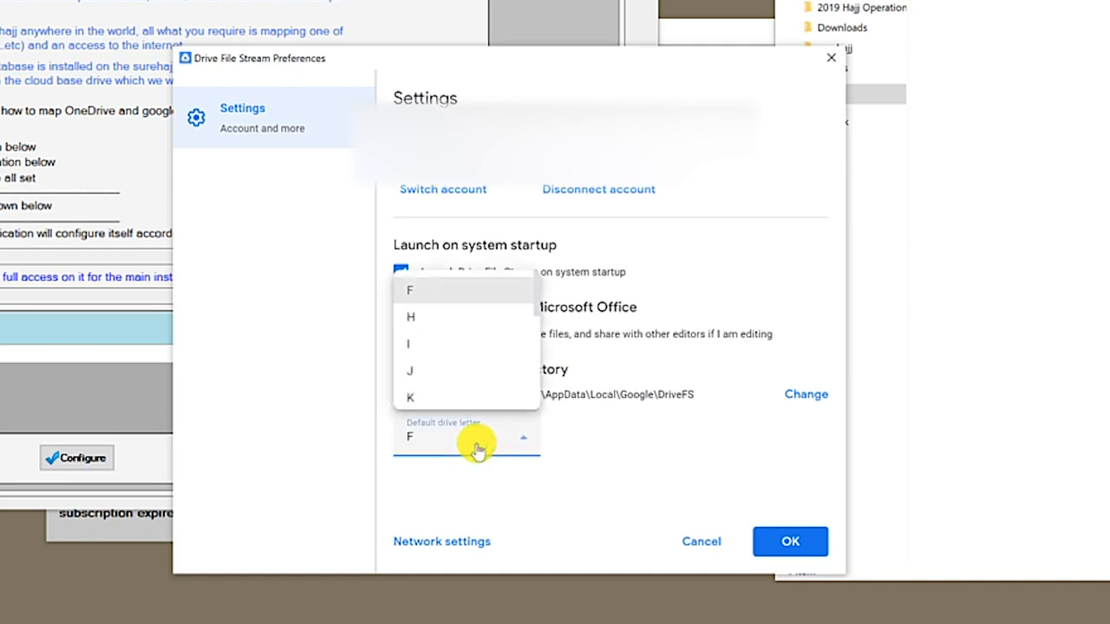
{"action": "left_click", "coordinate": [476, 446]}
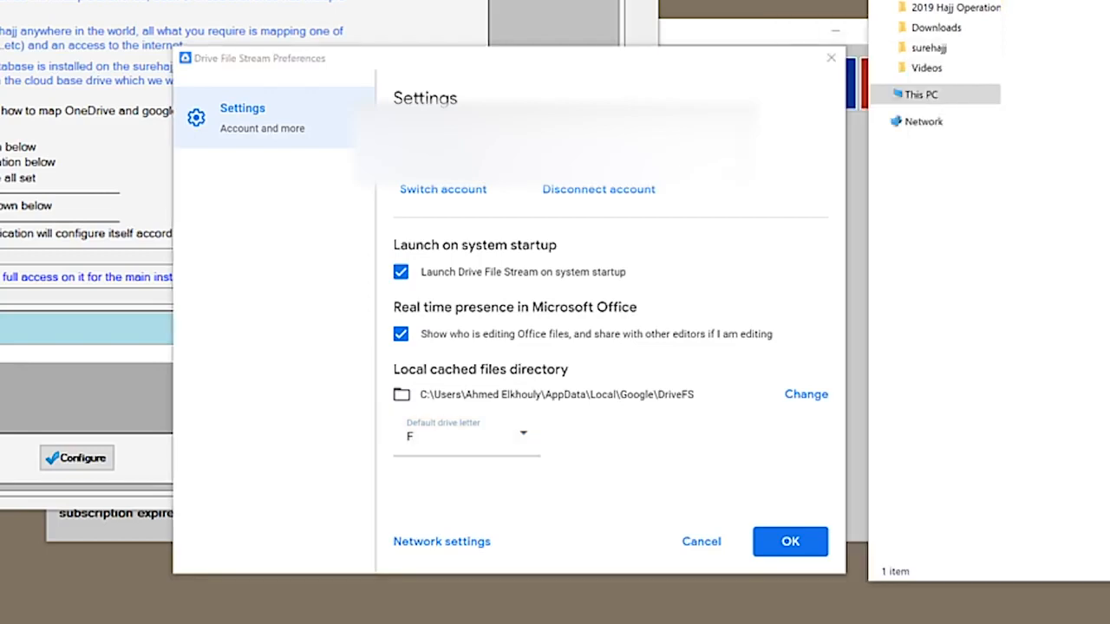
{"action": "left_click", "coordinate": [959, 91]}
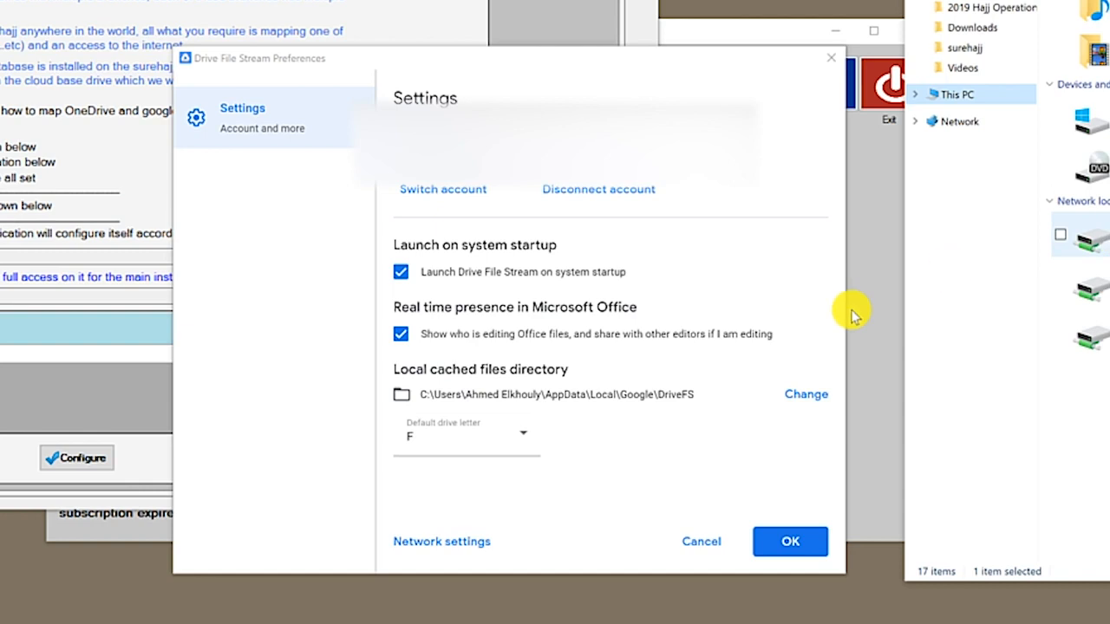
{"action": "left_click", "coordinate": [783, 541]}
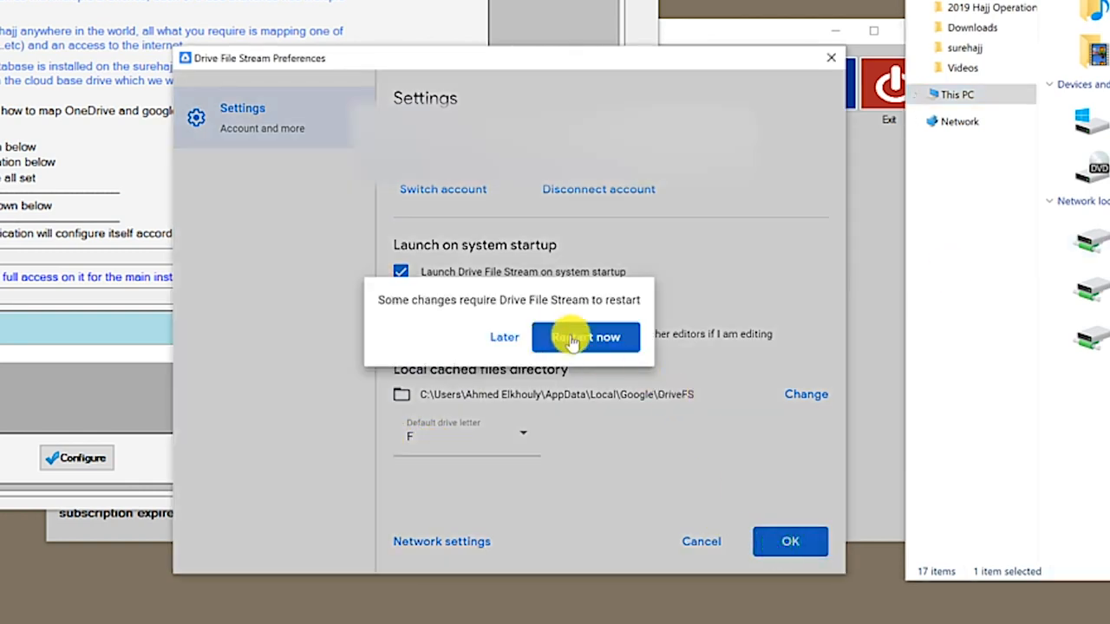
{"action": "left_click", "coordinate": [574, 338]}
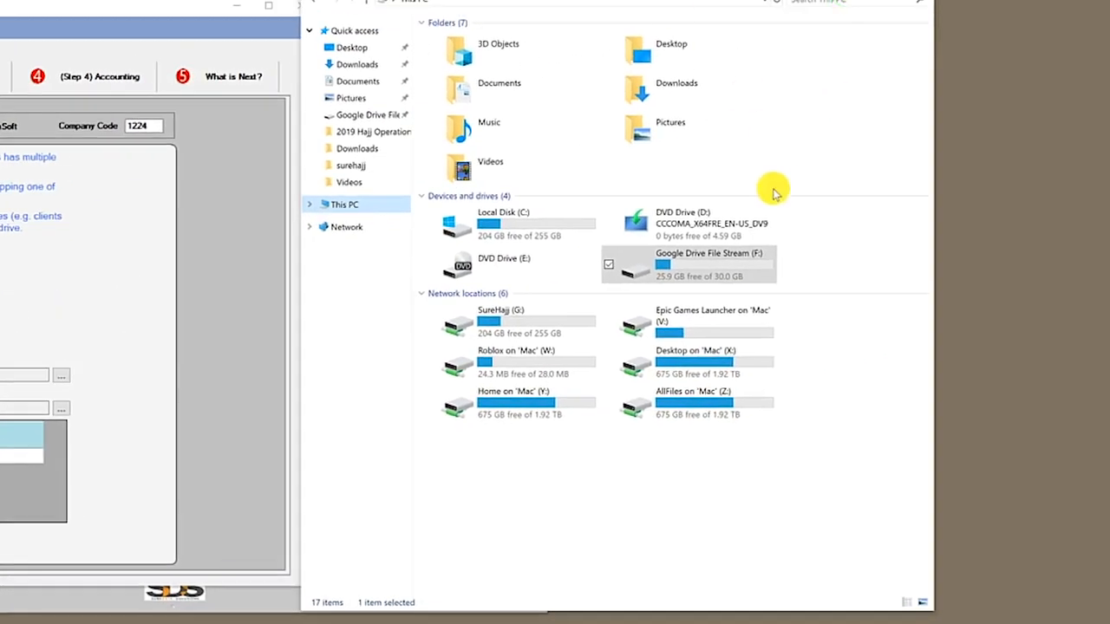
Rename the Google Drive File Stream drive to SureHajj
{"action": "right_click", "coordinate": [679, 265]}
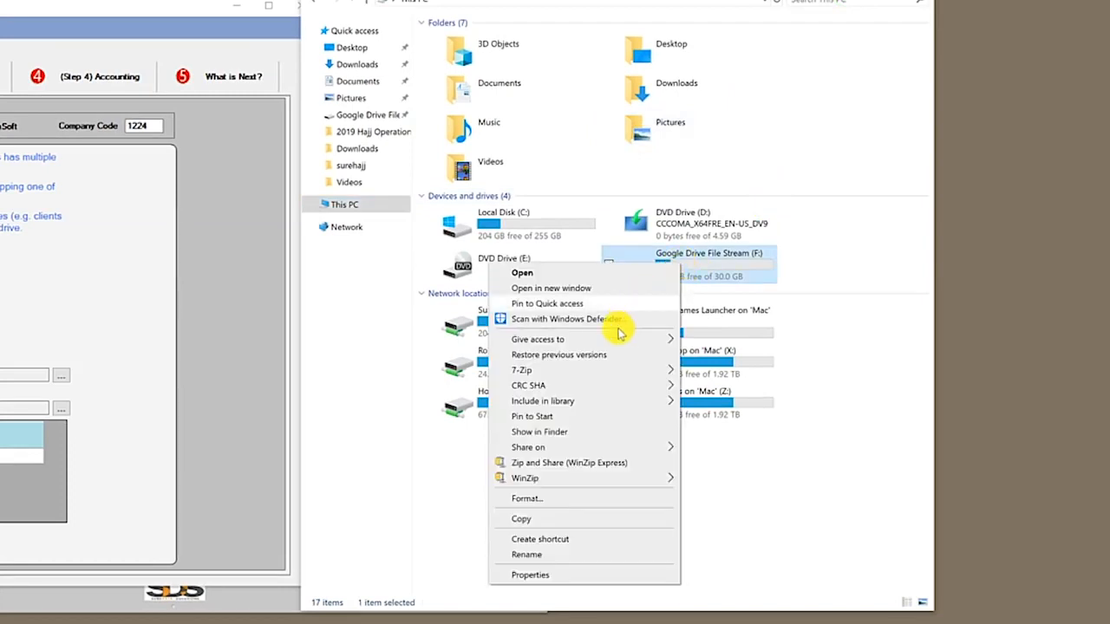
{"action": "left_click", "coordinate": [554, 552]}
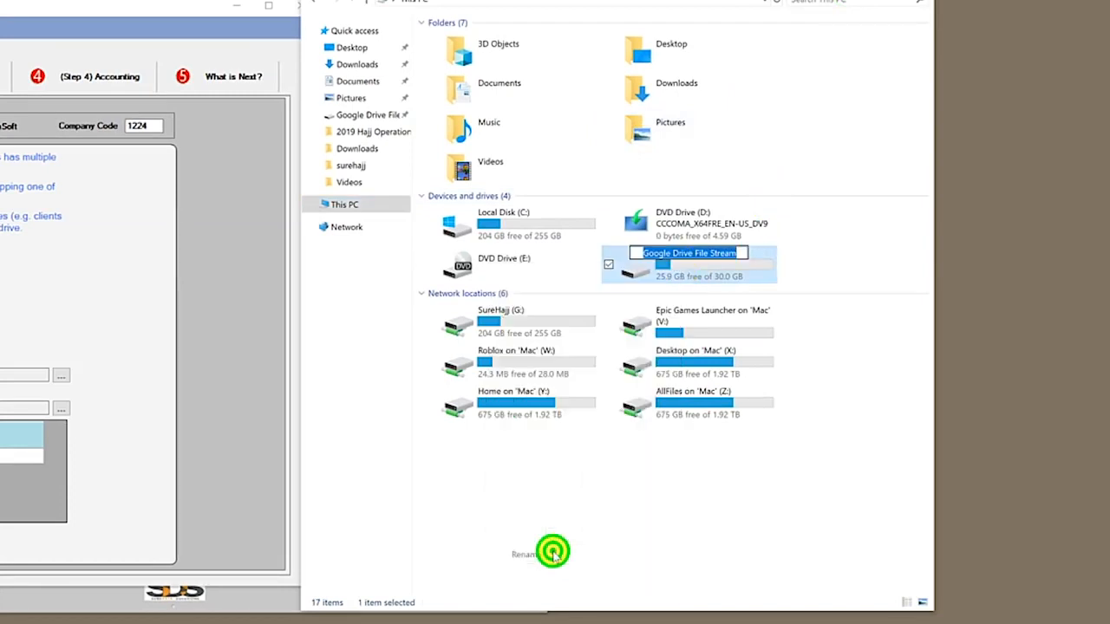
{"action": "type", "text": "SureHajj"}
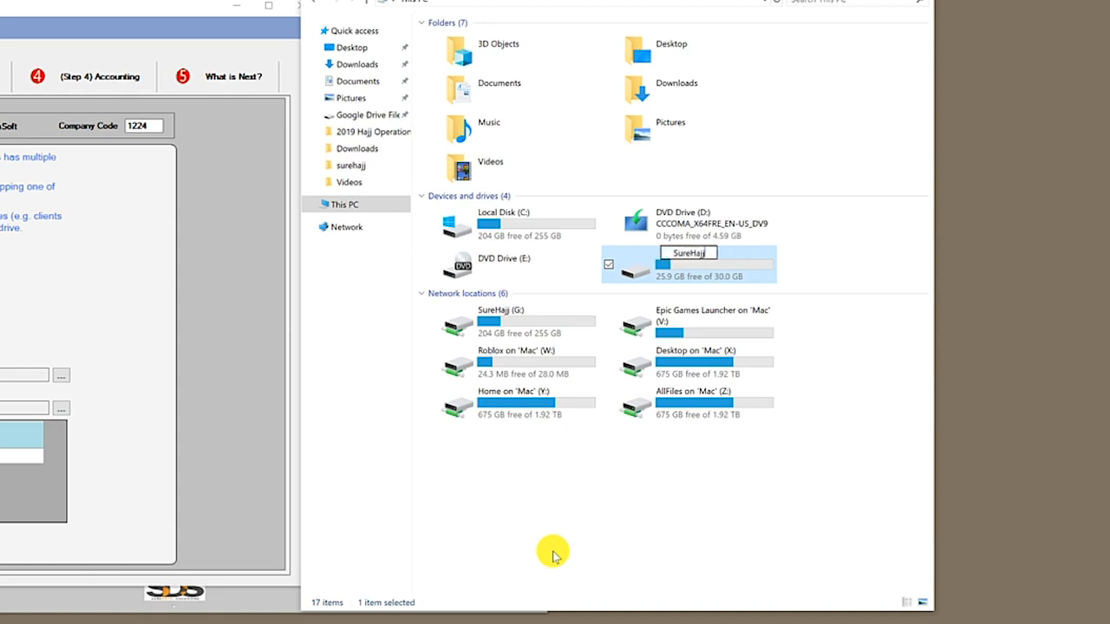
{"action": "key", "text": "Return"}
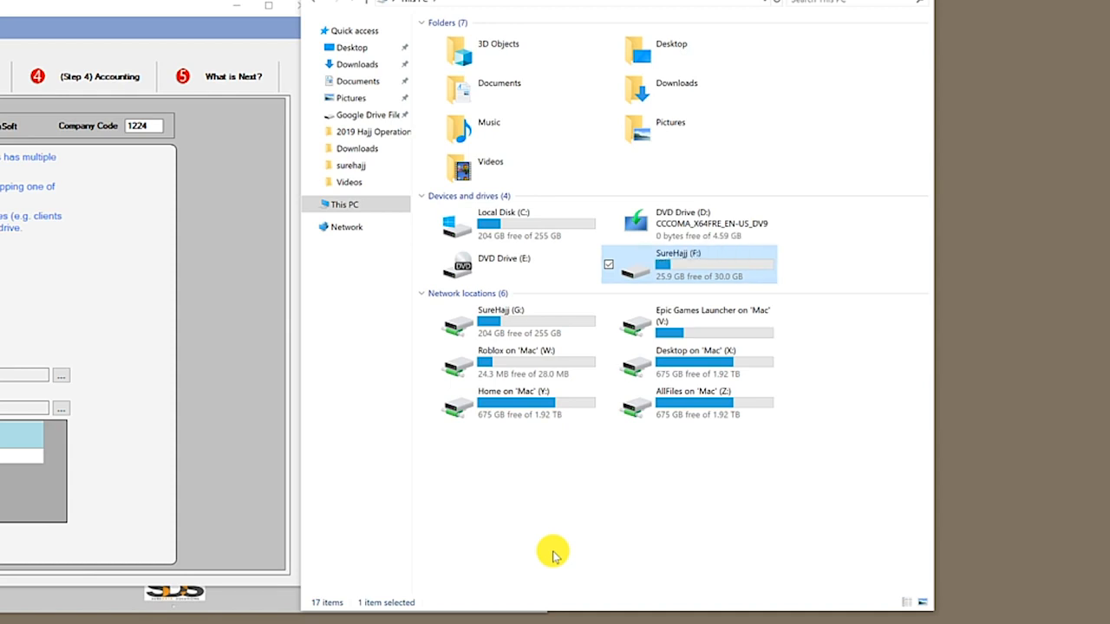
Create a 'SureHajj Data' folder inside the drive's My Drive, then return to SureHajj
{"action": "double_click", "coordinate": [681, 256]}
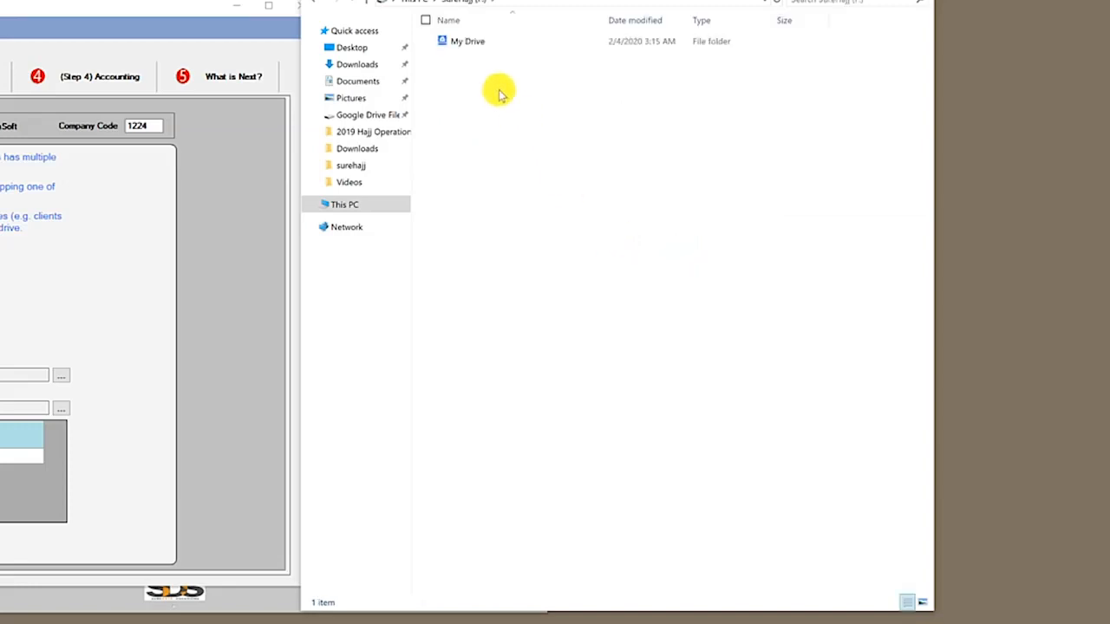
{"action": "double_click", "coordinate": [469, 48]}
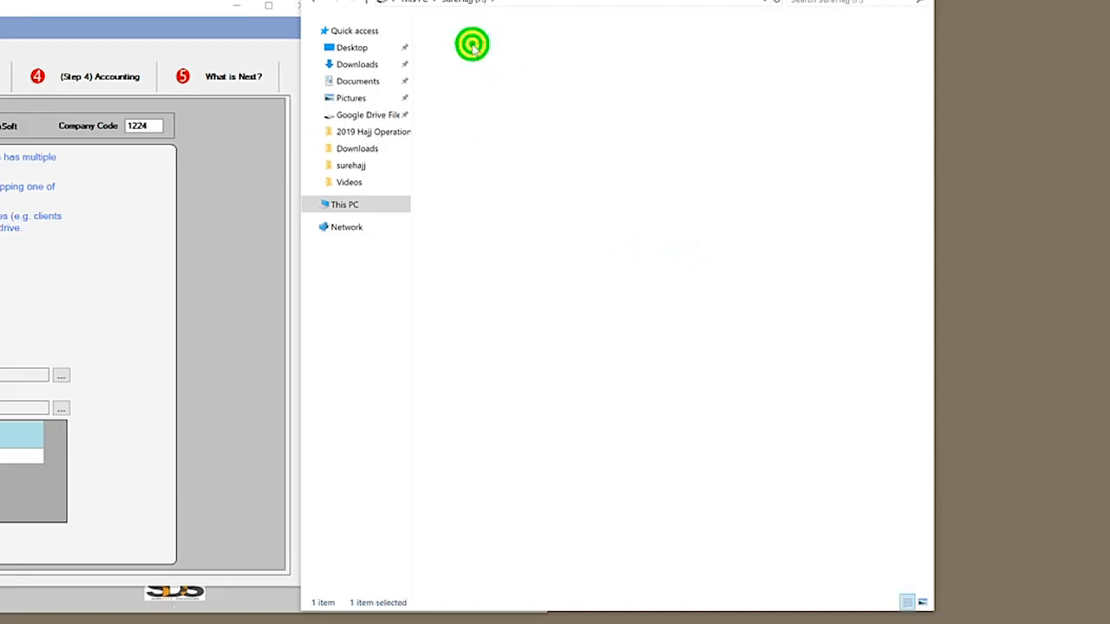
{"action": "right_click", "coordinate": [471, 117]}
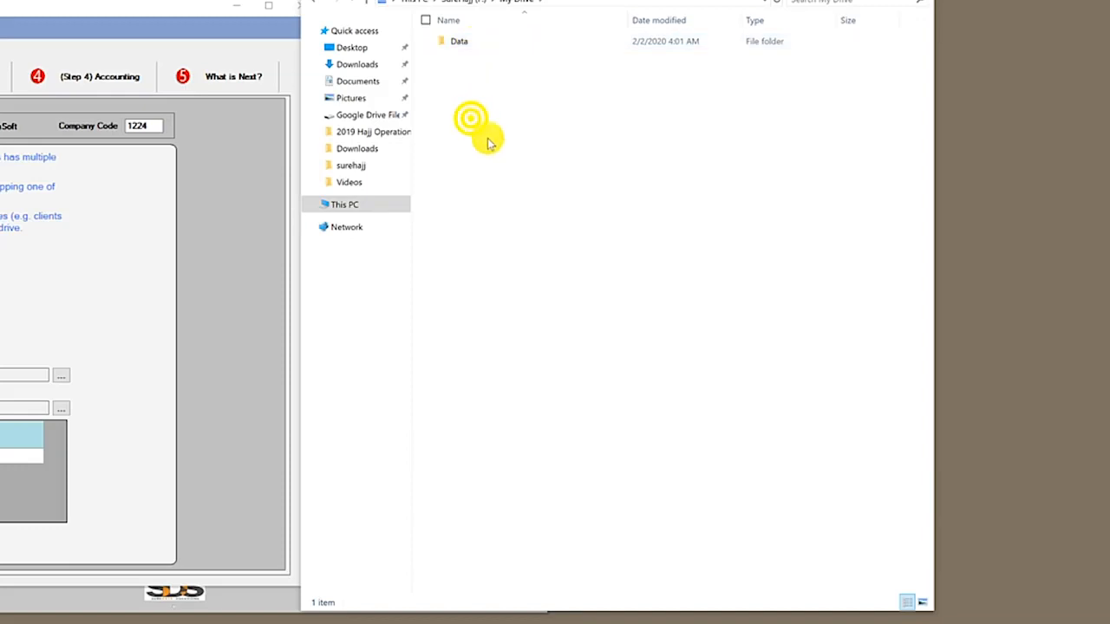
{"action": "mouse_move", "coordinate": [416, 294]}
{"action": "left_click", "coordinate": [494, 291]}
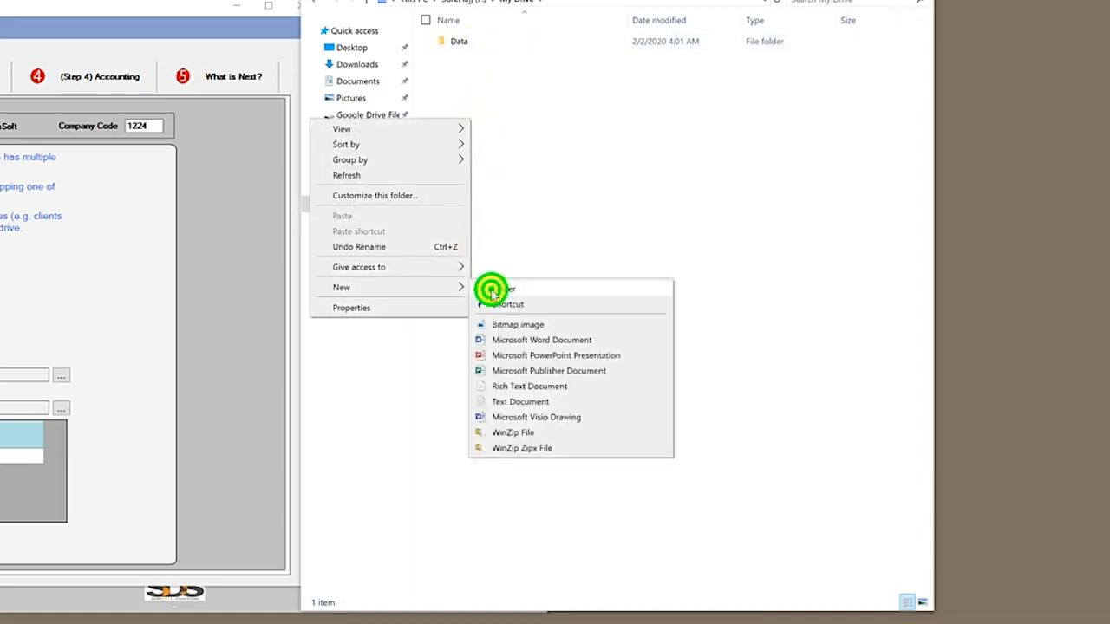
{"action": "type", "text": "SureH"}
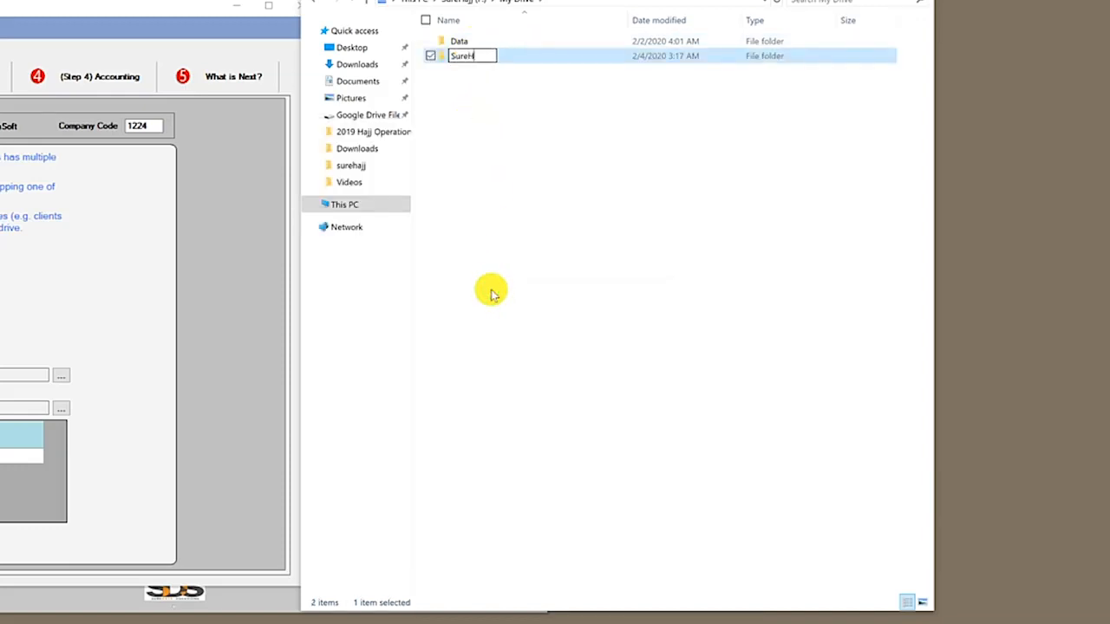
{"action": "type", "text": "ajj Data"}
{"action": "key", "text": "Return"}
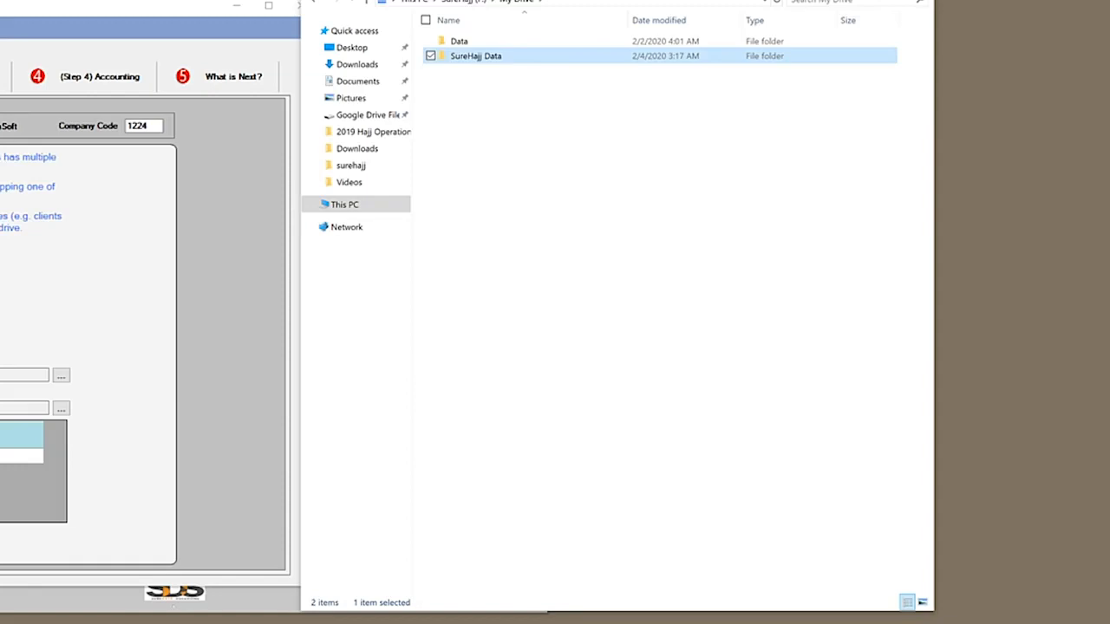
{"action": "left_click", "coordinate": [842, 0]}
Set the G-Drive path to F:\My Drive\SureHajj Data
{"action": "left_click", "coordinate": [122, 312]}
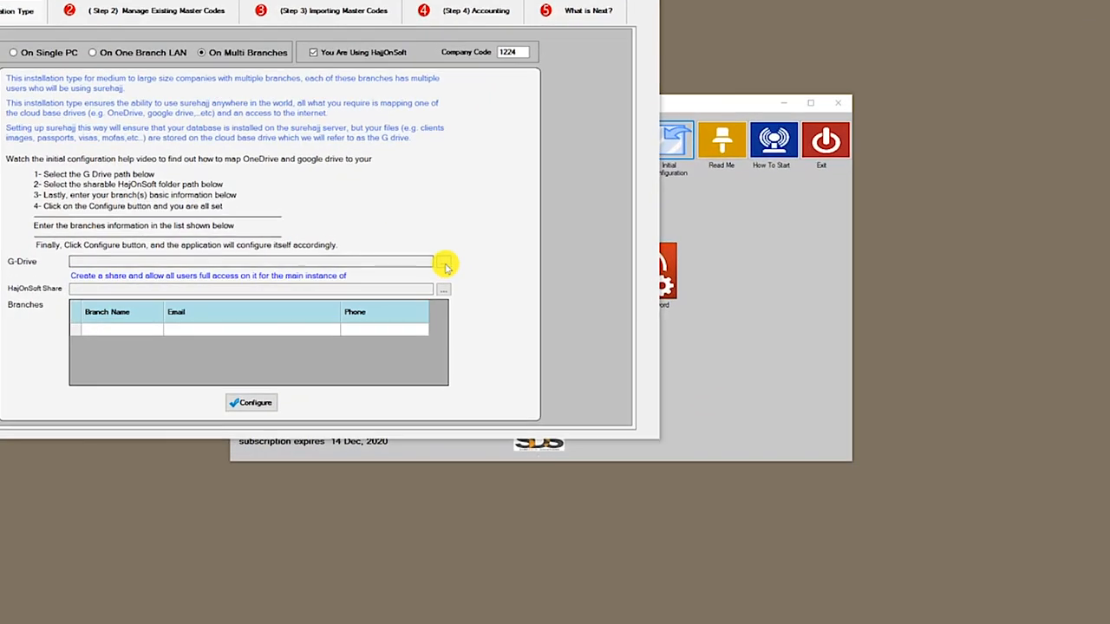
{"action": "left_click", "coordinate": [443, 264]}
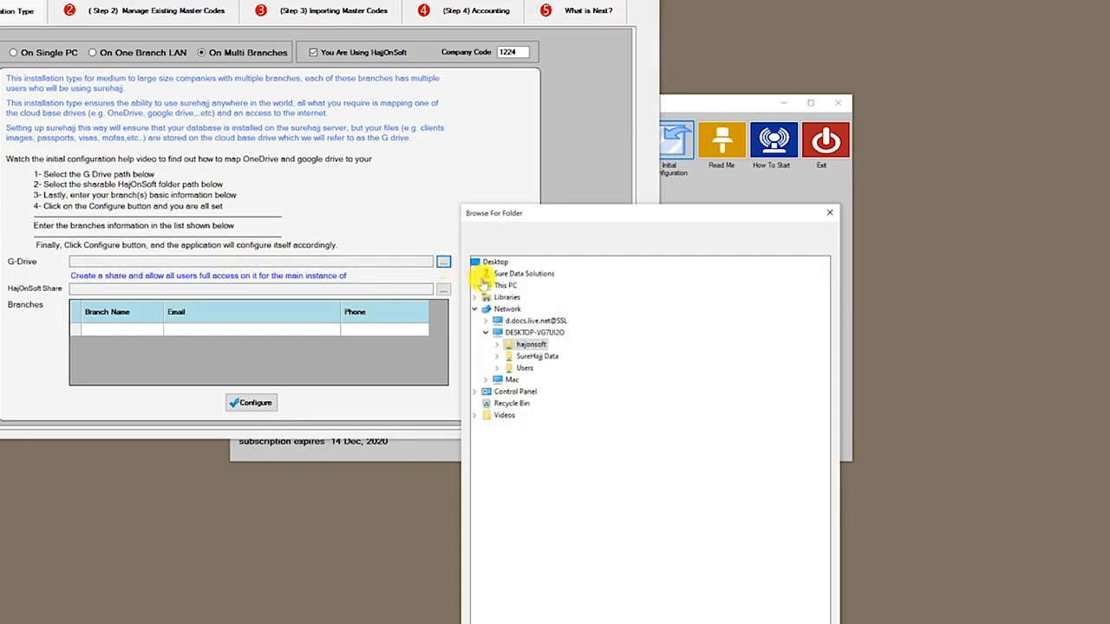
{"action": "left_click", "coordinate": [480, 286]}
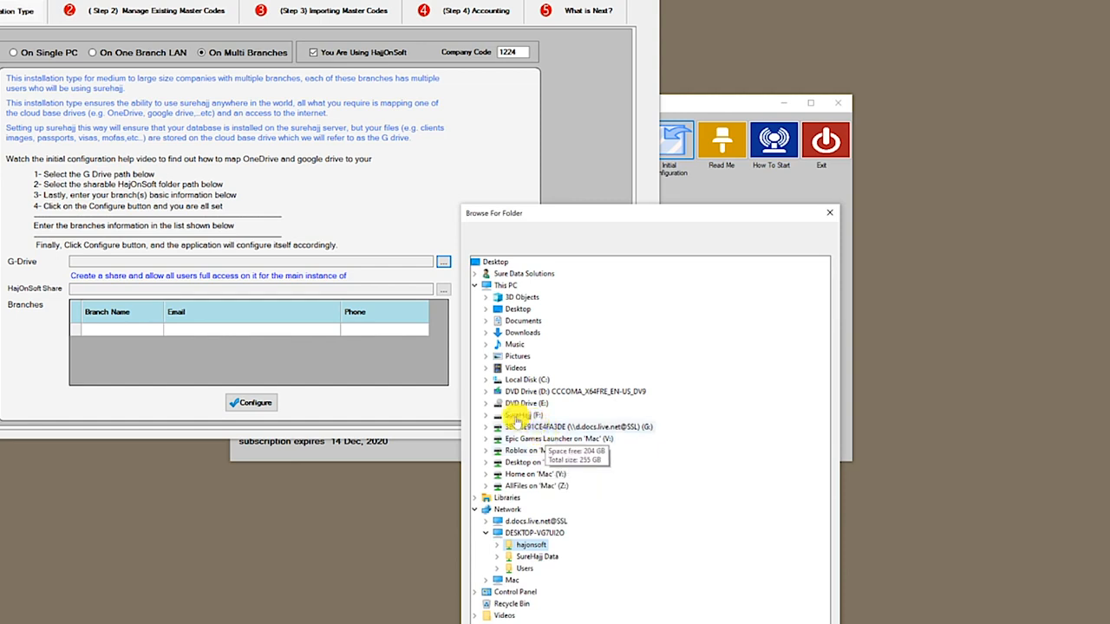
{"action": "left_click", "coordinate": [514, 426]}
{"action": "double_click", "coordinate": [514, 425]}
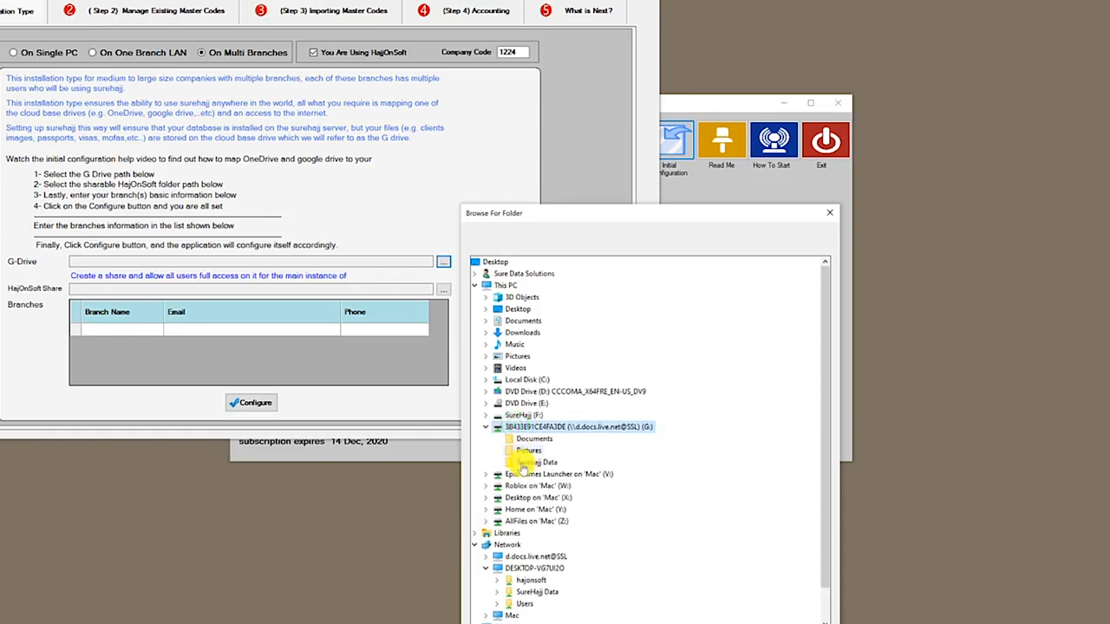
{"action": "left_click", "coordinate": [496, 416]}
{"action": "left_click", "coordinate": [526, 427]}
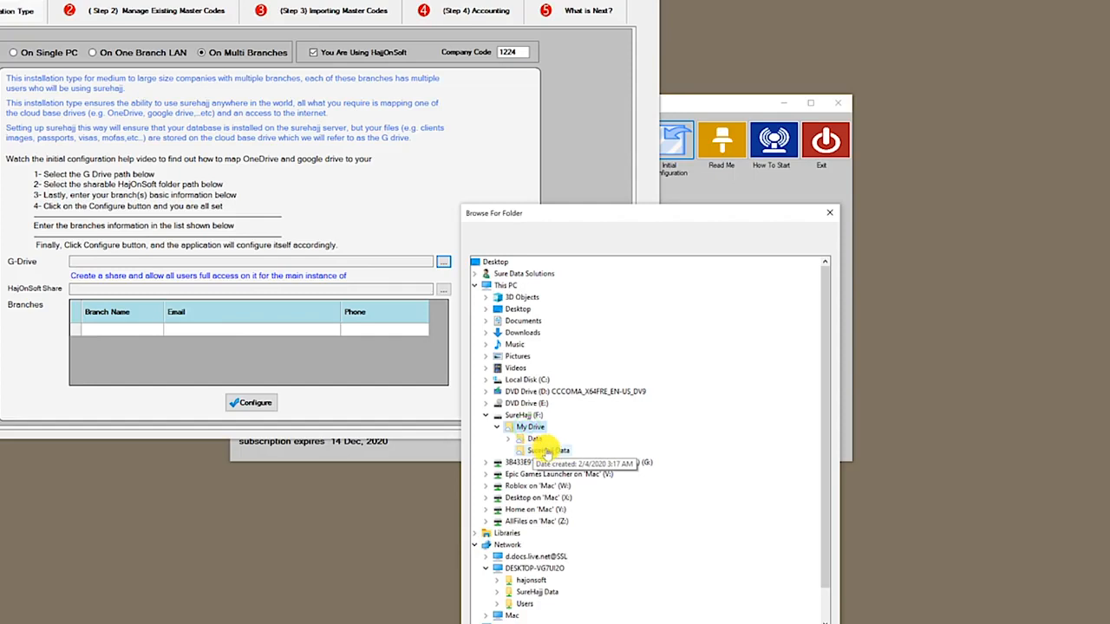
{"action": "left_click", "coordinate": [547, 450]}
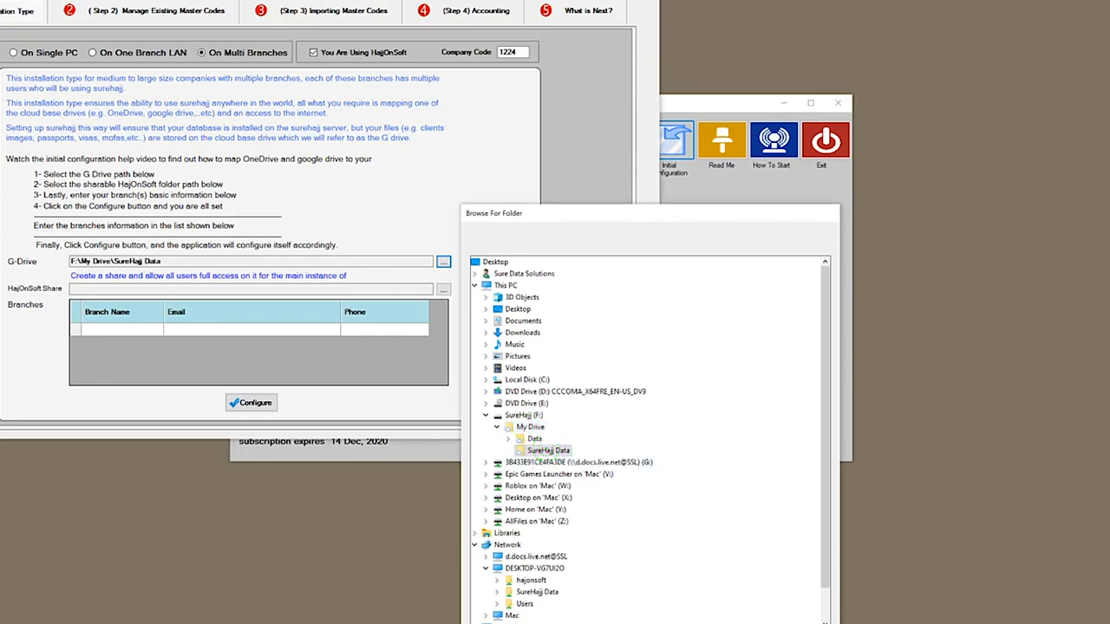
Set the HajOnSoft Share path to \\DESKTOP-VG7UI2O\hajonsoft from the Network folder tree
{"action": "left_click", "coordinate": [207, 288]}
{"action": "left_click", "coordinate": [443, 291]}
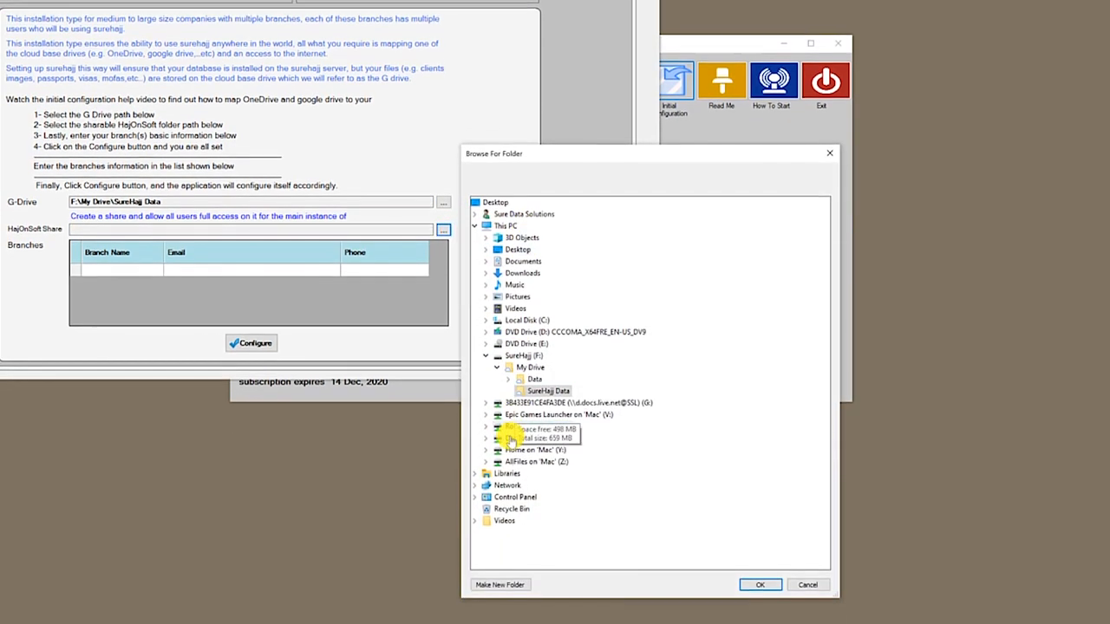
{"action": "double_click", "coordinate": [499, 485]}
{"action": "double_click", "coordinate": [518, 481]}
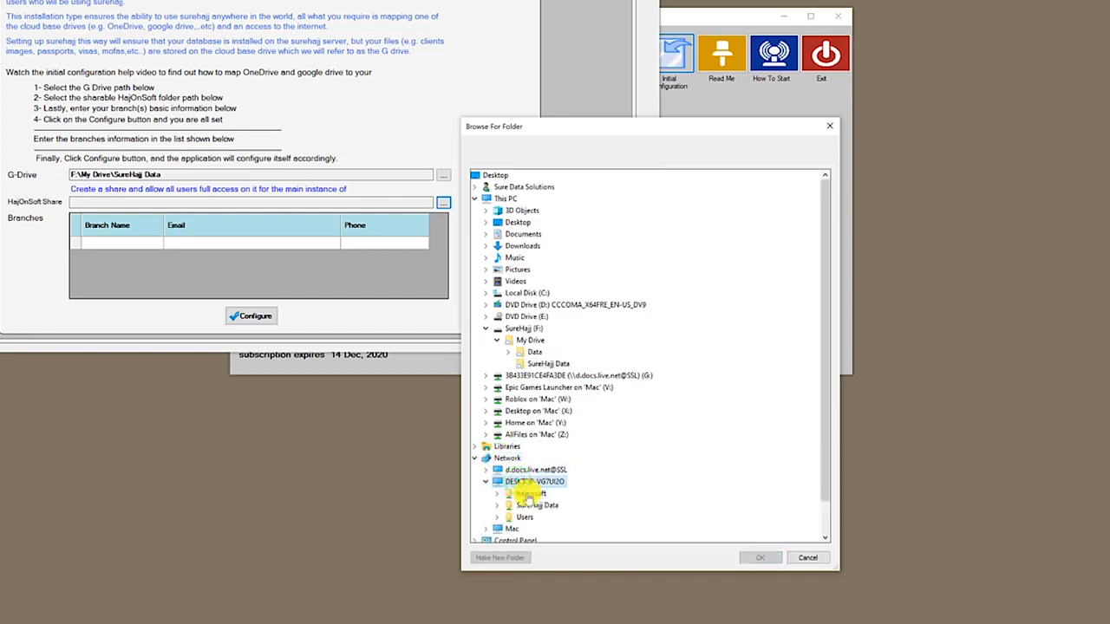
{"action": "double_click", "coordinate": [527, 493]}
{"action": "left_click", "coordinate": [766, 557]}
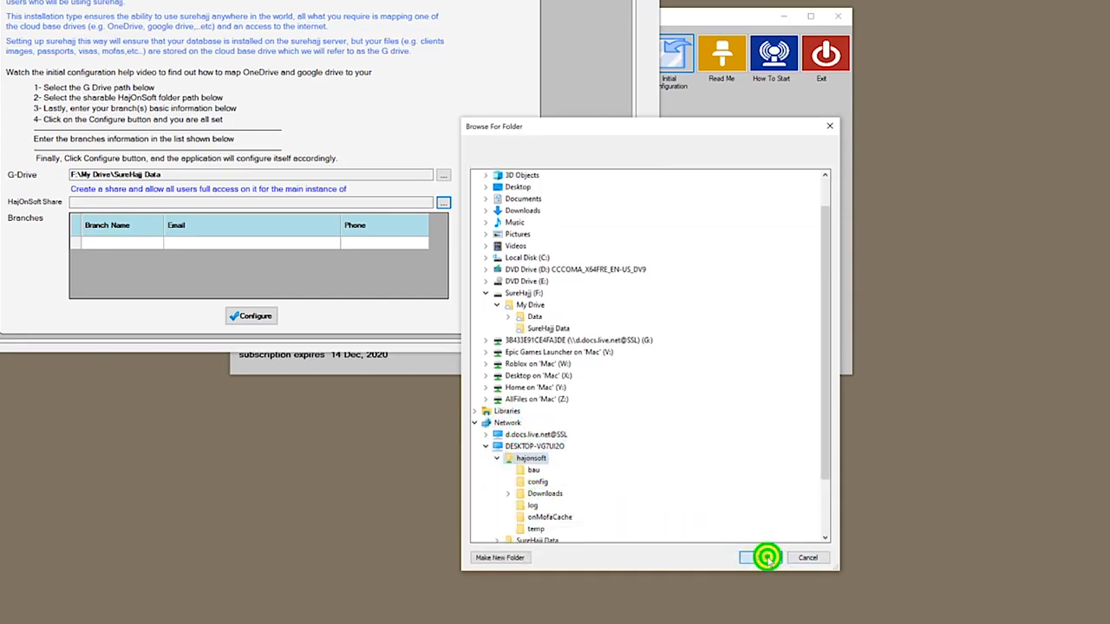
{"action": "left_click", "coordinate": [129, 242]}
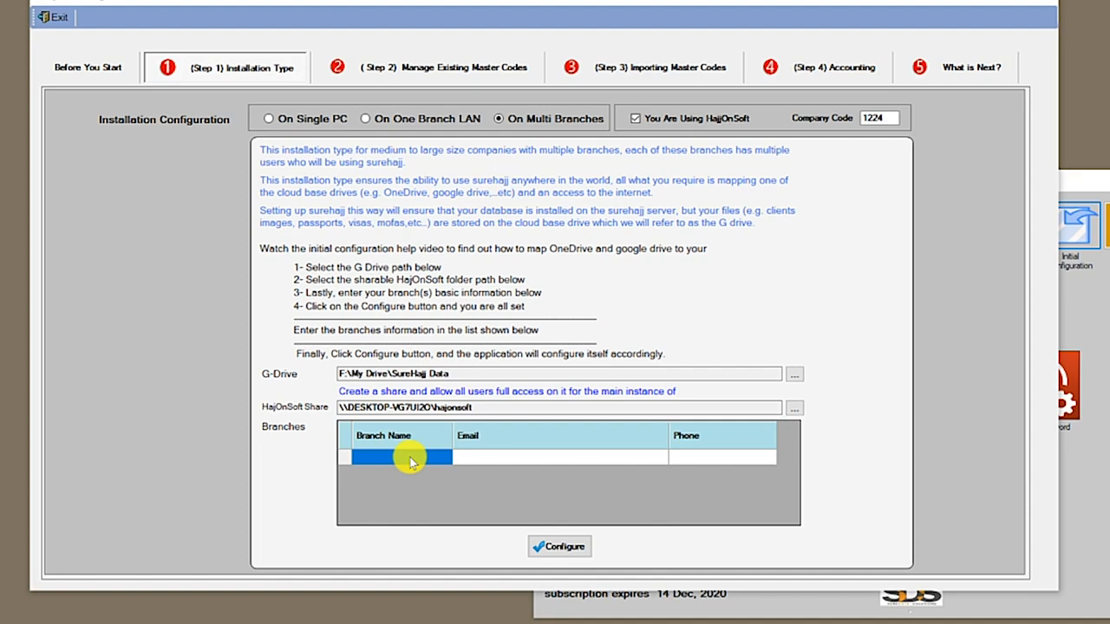
Add Branch 1 to the Branches grid with its e-mail and phone number
{"action": "type", "text": "Branch 1"}
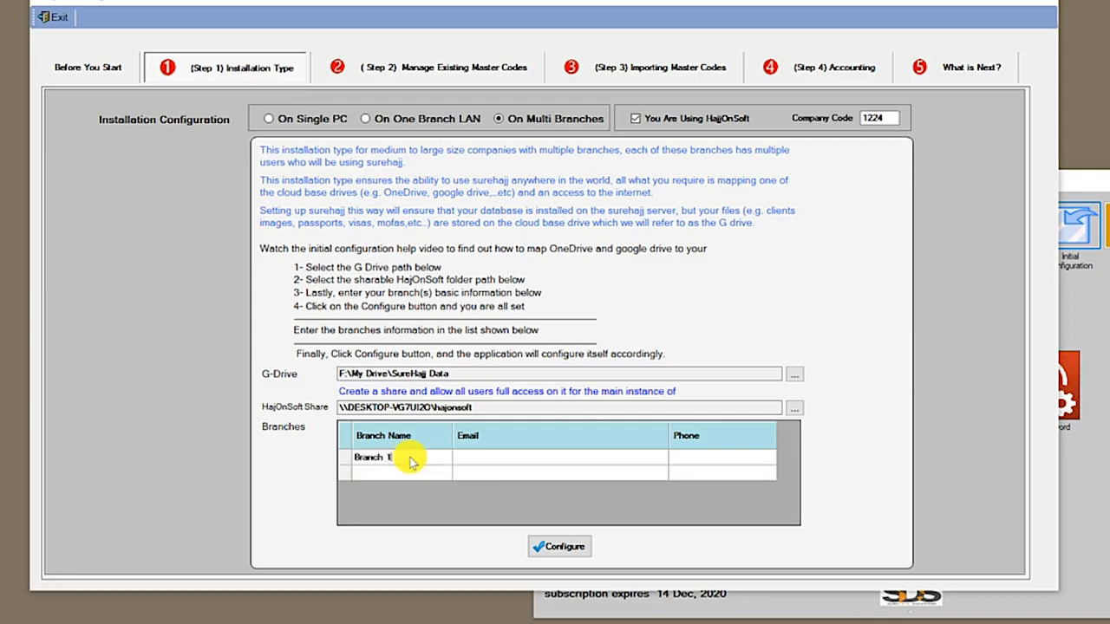
{"action": "key", "text": "Tab"}
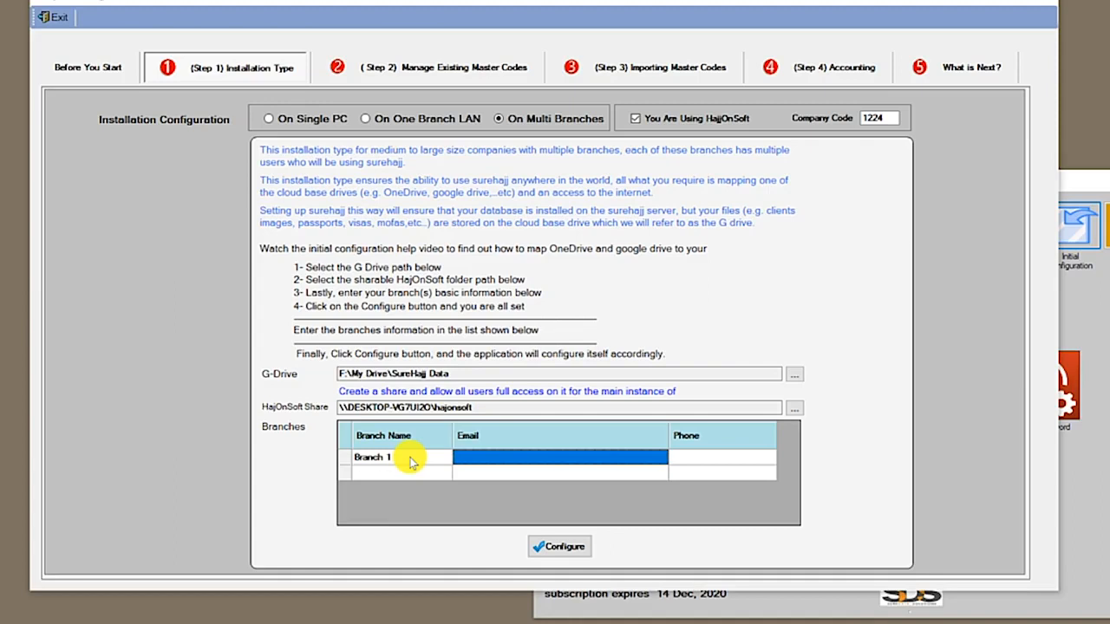
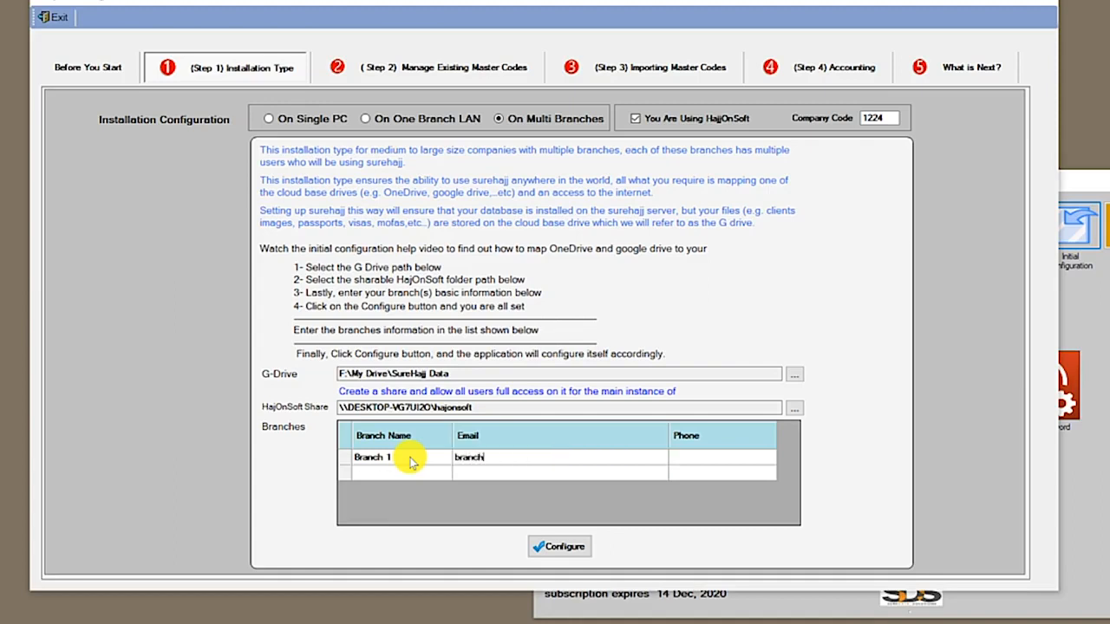
{"action": "key", "text": "Tab"}
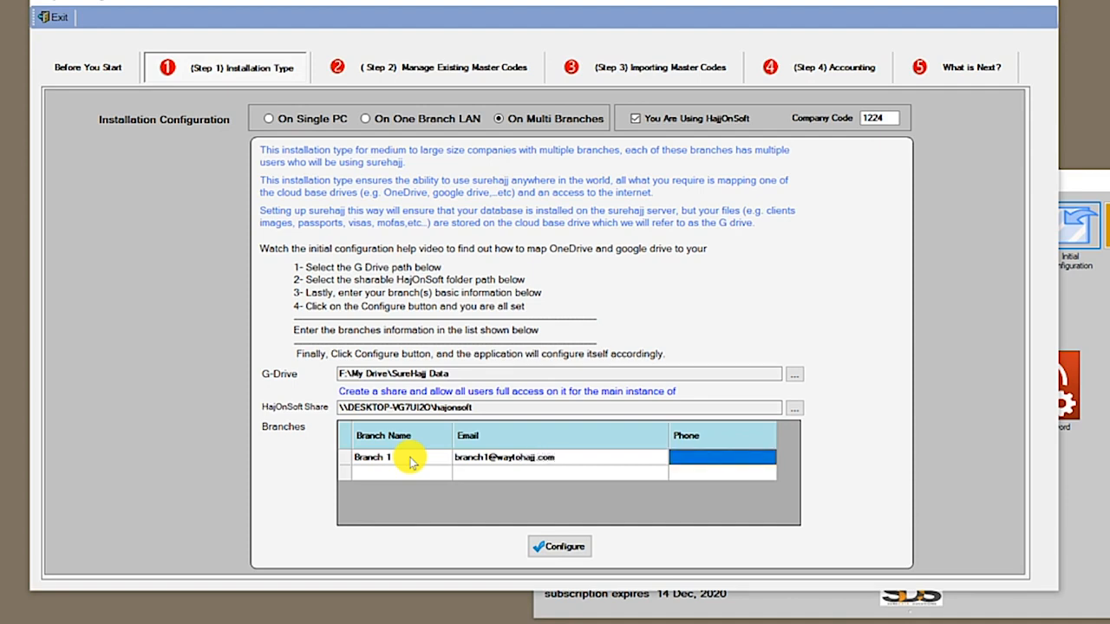
{"action": "type", "text": "(905)111"}
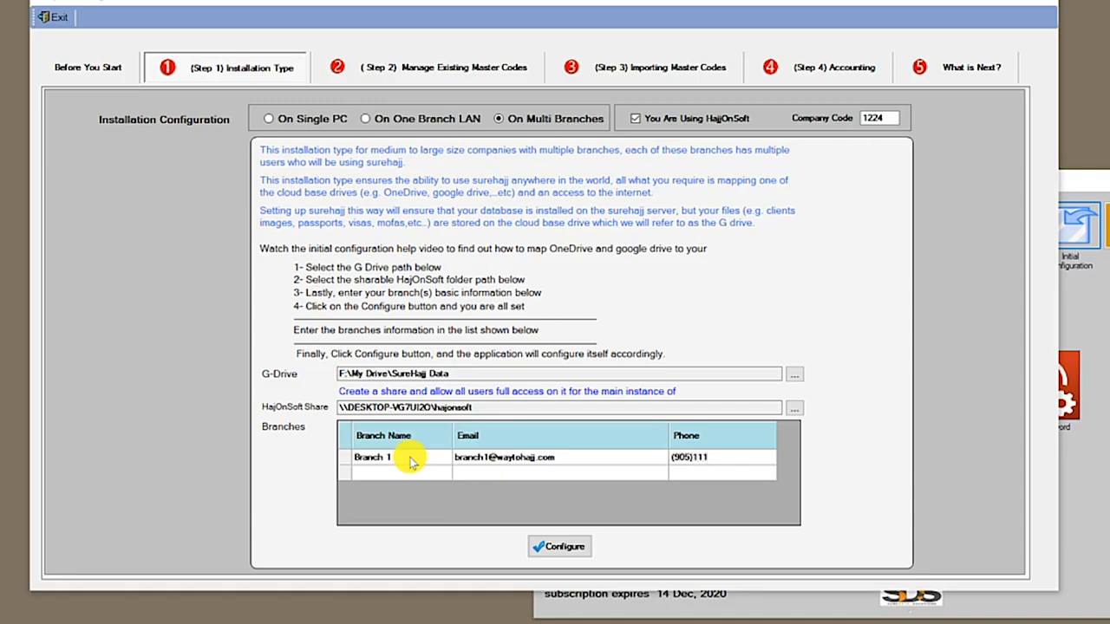
{"action": "type", "text": "-1111"}
{"action": "key", "text": "Tab"}
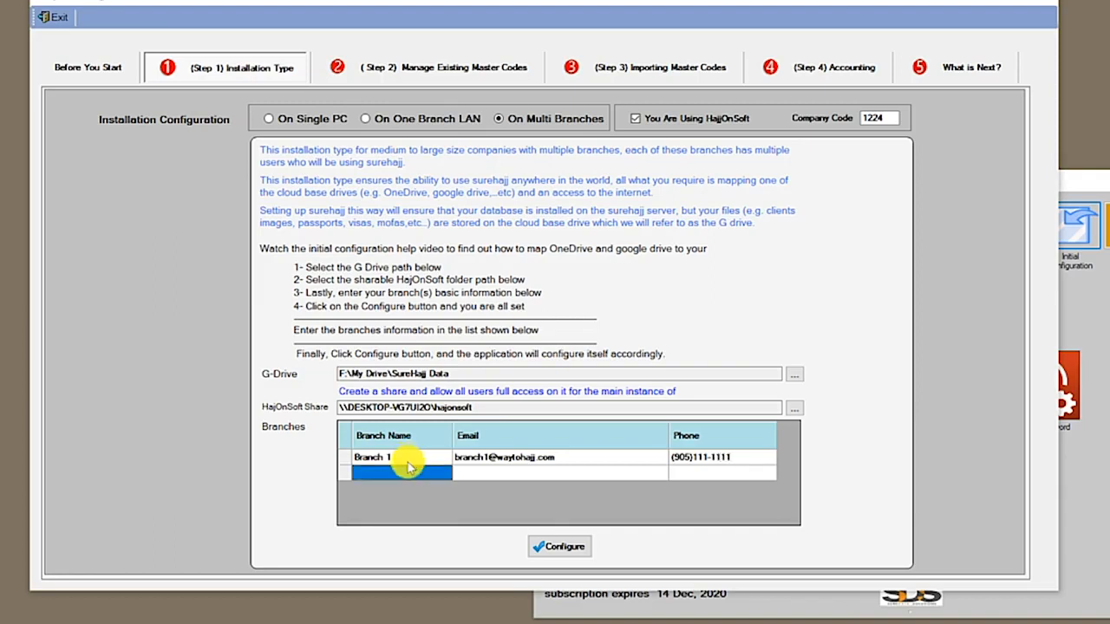
Add Branch 2 with its e-mail and phone number
{"action": "type", "text": "Branch 2"}
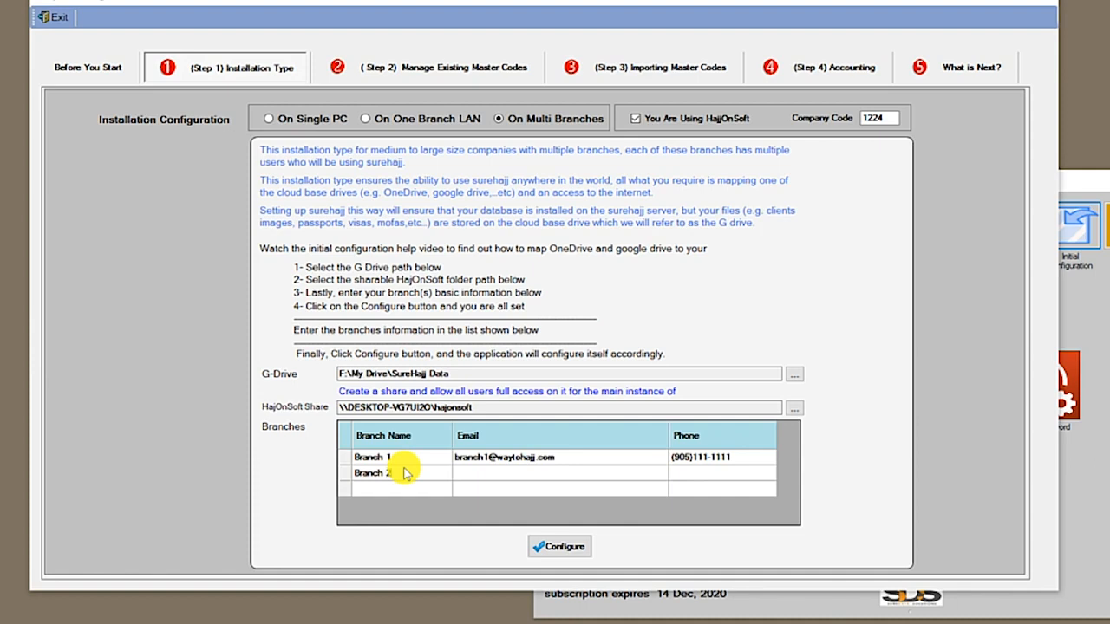
{"action": "key", "text": "Tab"}
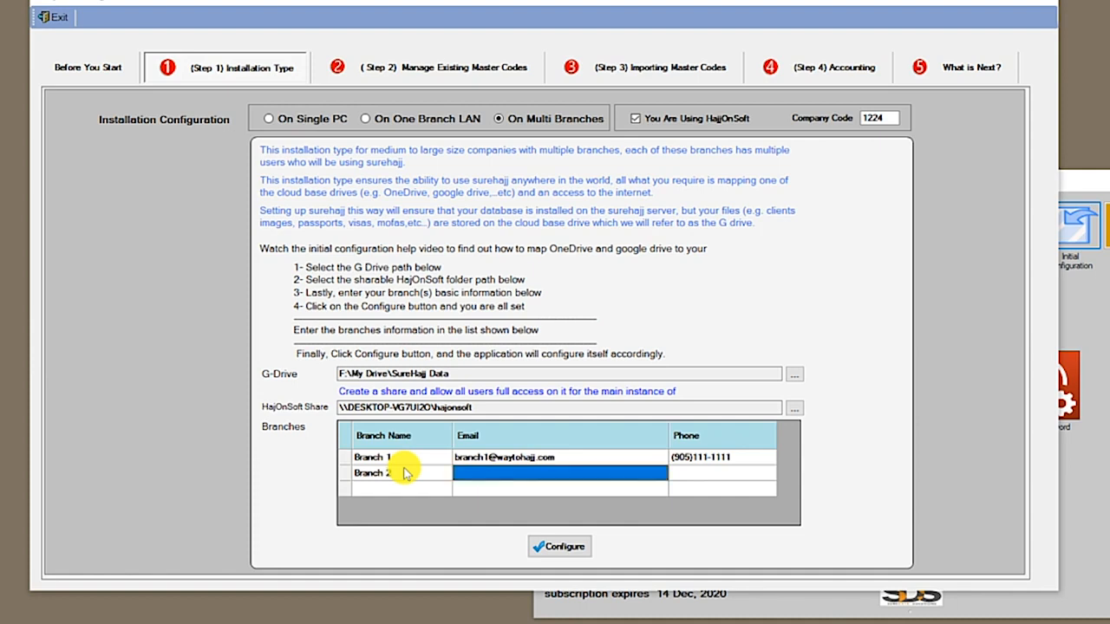
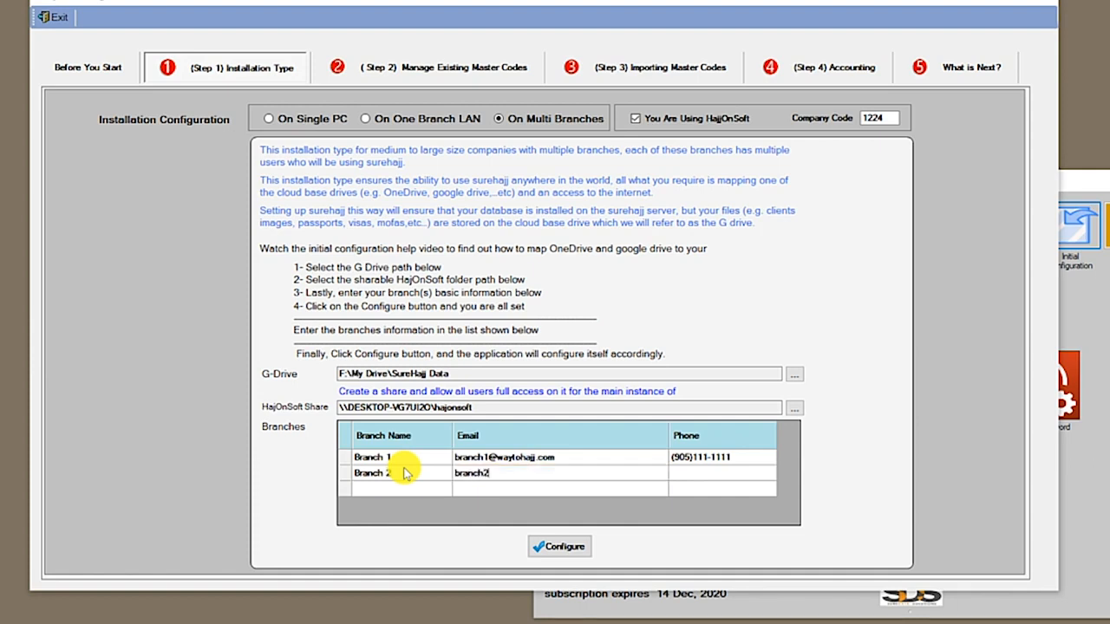
{"action": "key", "text": "Tab"}
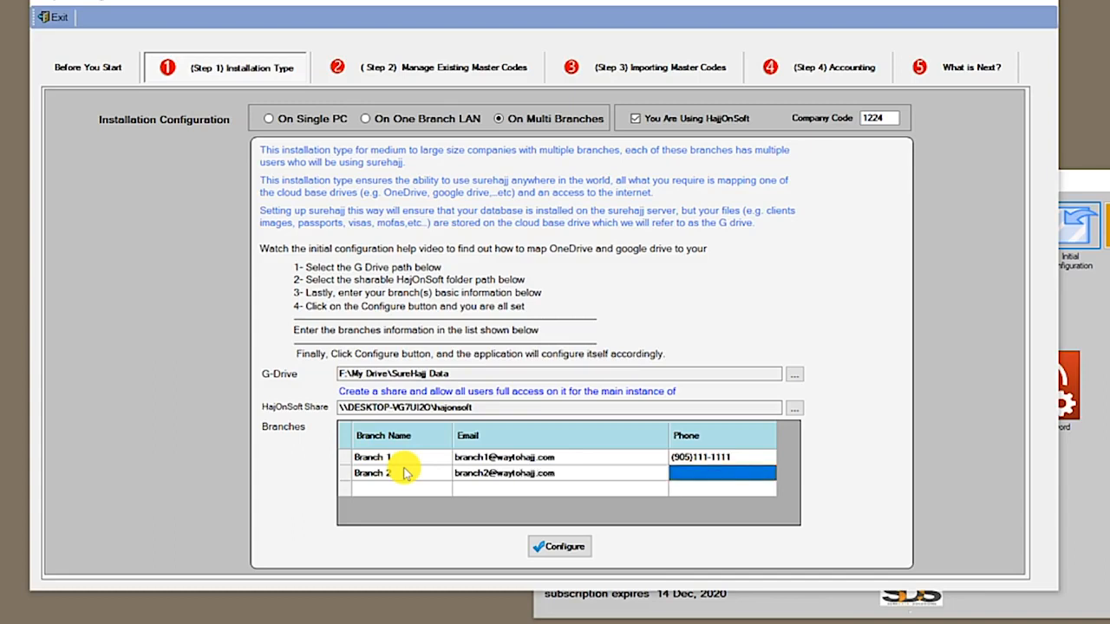
{"action": "type", "text": "905222"}
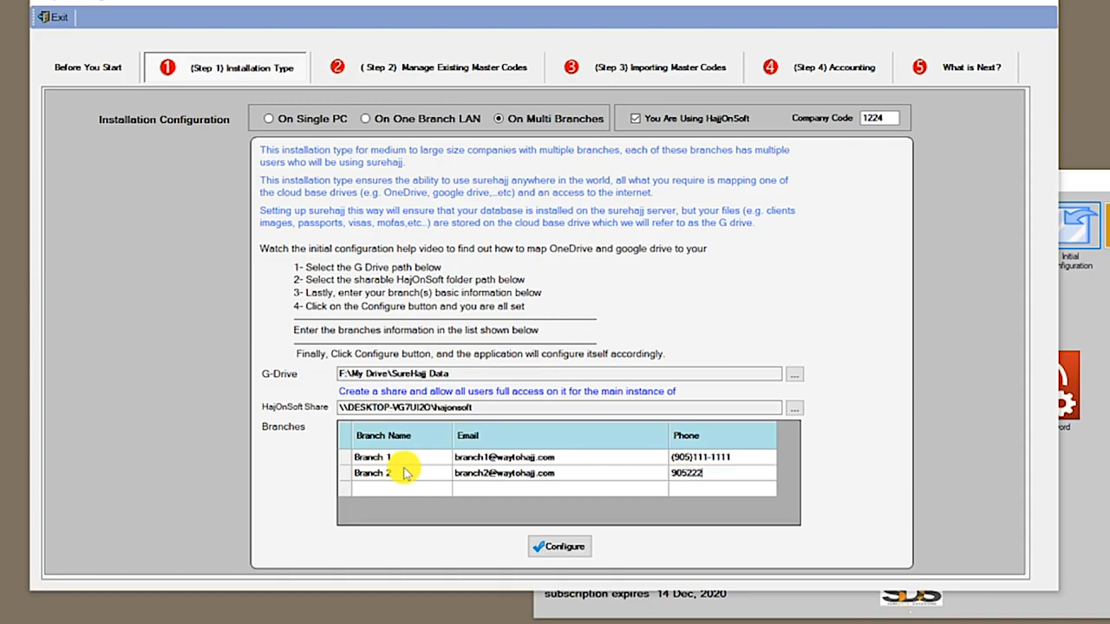
{"action": "type", "text": "2222"}
{"action": "key", "text": "Tab"}
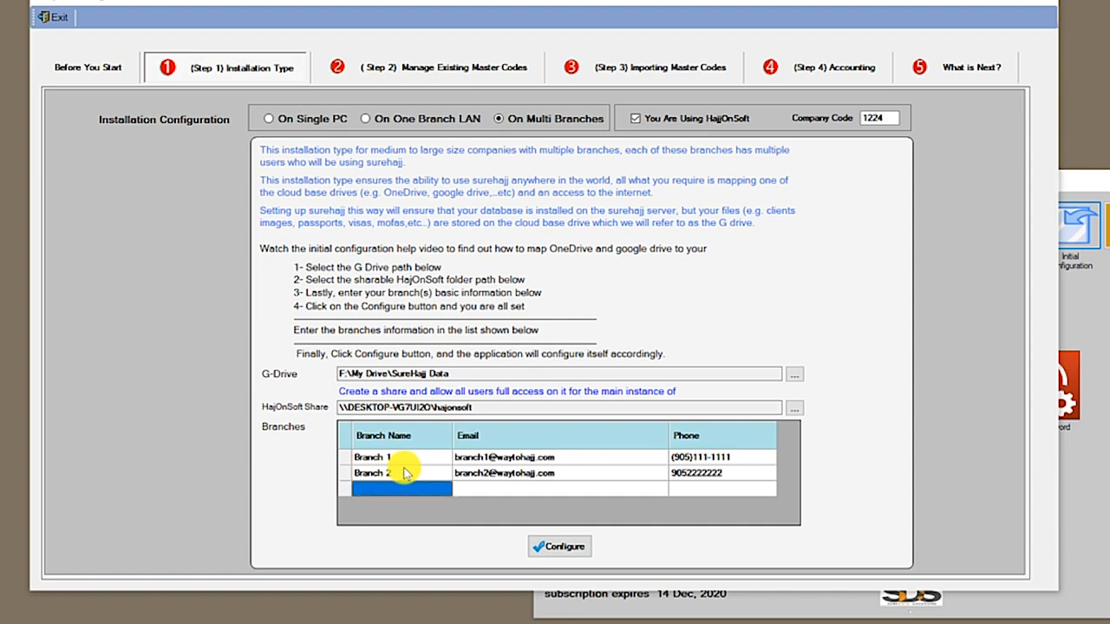
Add Branch 3 with its e-mail and phone, then run Configure
{"action": "type", "text": "Branch 3"}
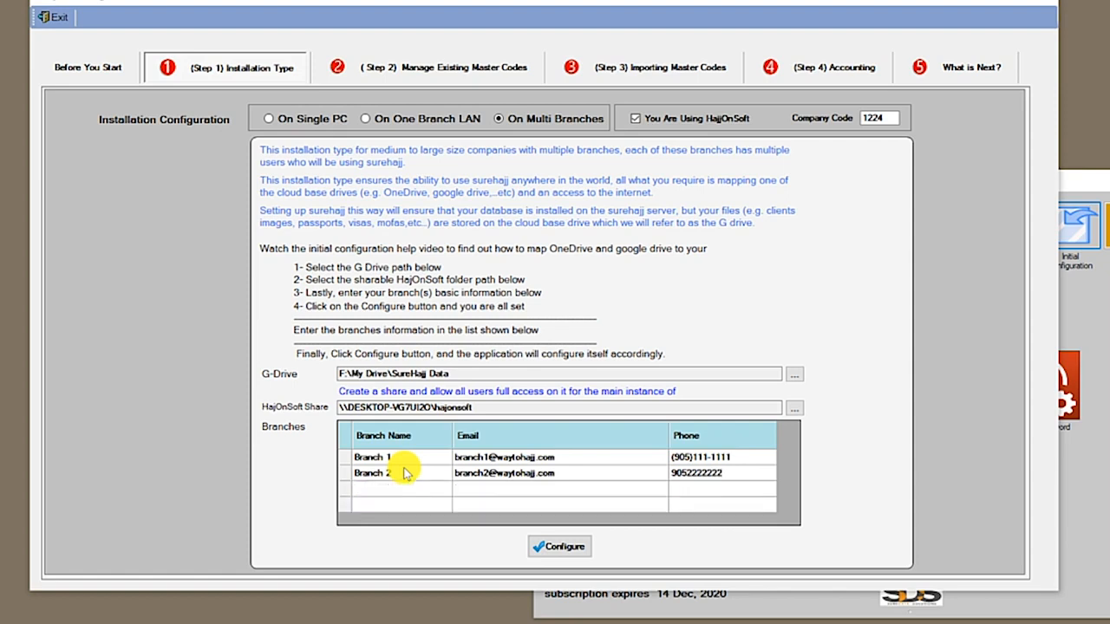
{"action": "key", "text": "Tab"}
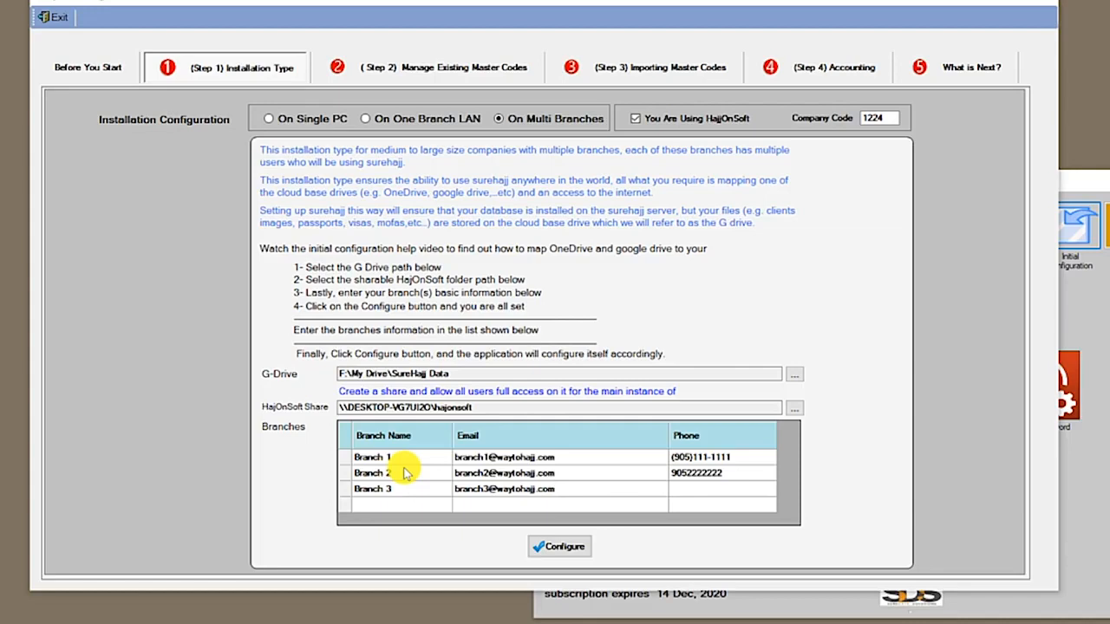
{"action": "key", "text": "Tab"}
{"action": "type", "text": "905-333-3333"}
{"action": "left_click", "coordinate": [570, 547]}
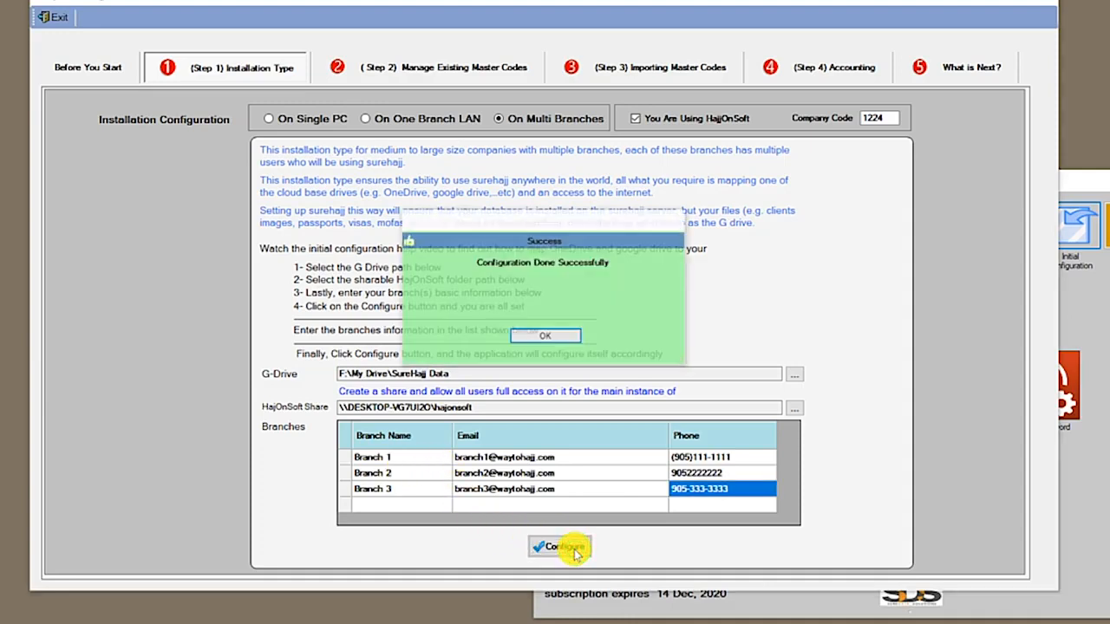
On Manage Existing Master Codes, tick Banff and delete it from the Cities list
{"action": "left_click", "coordinate": [544, 339]}
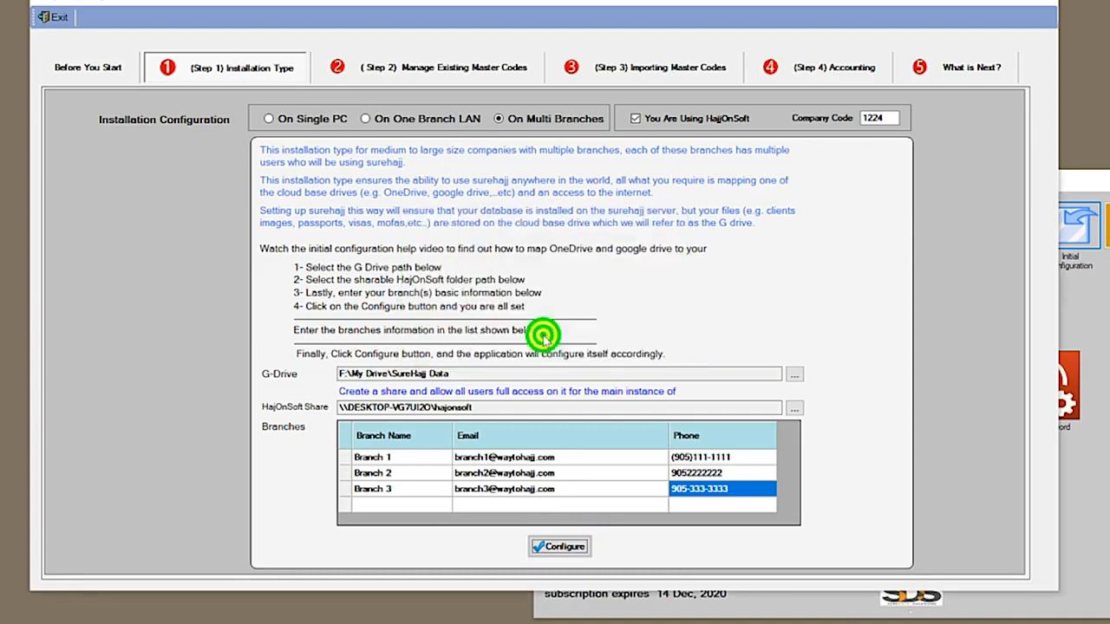
{"action": "left_click", "coordinate": [485, 75]}
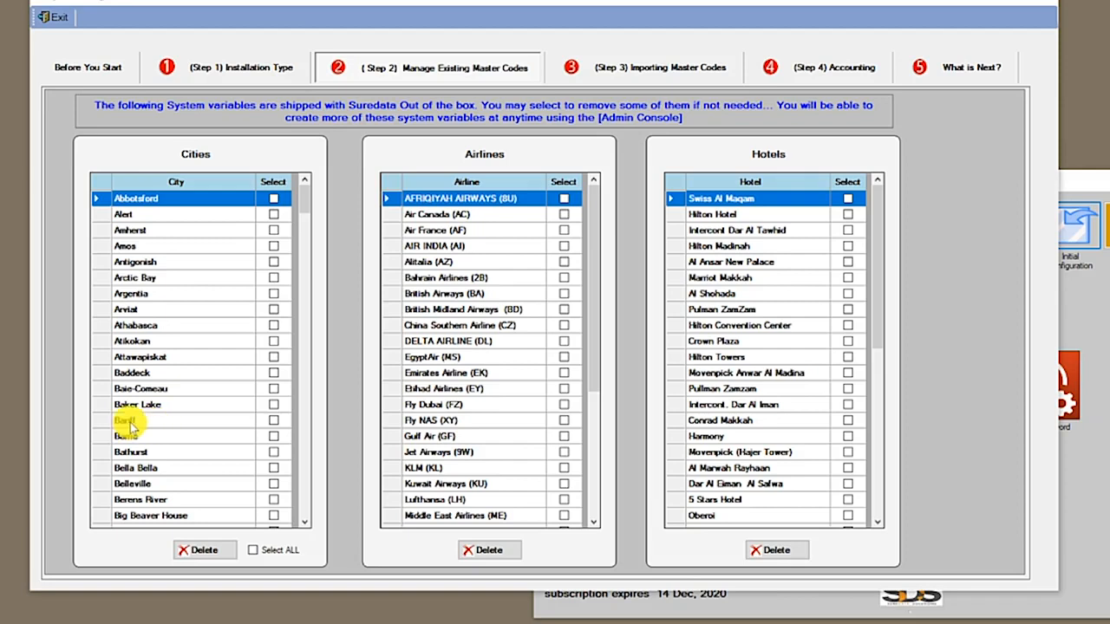
{"action": "left_click", "coordinate": [206, 421]}
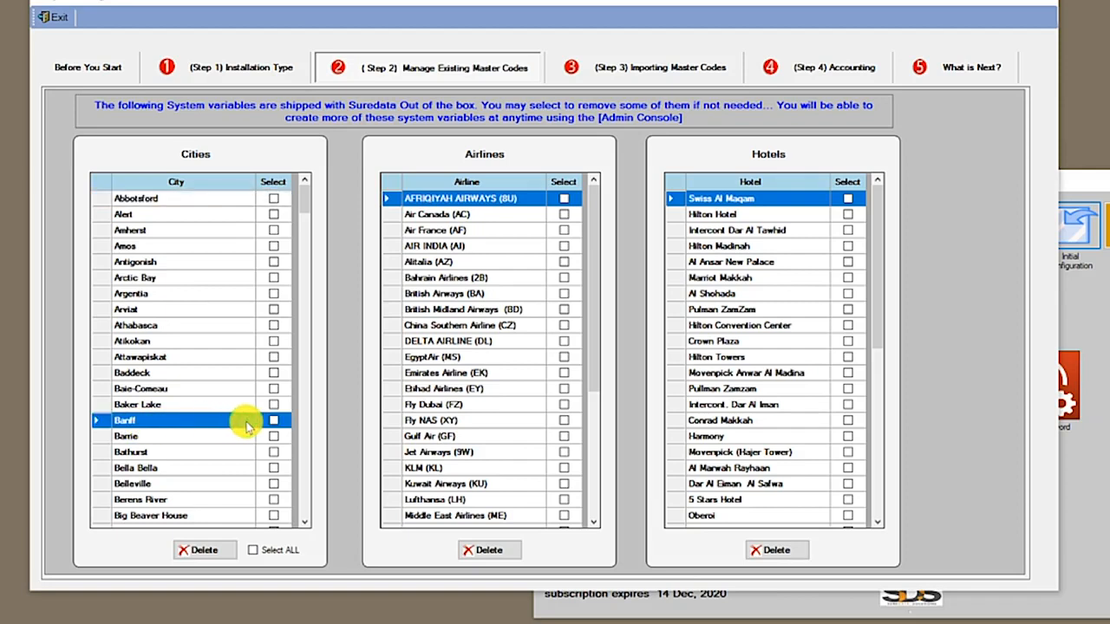
{"action": "left_click", "coordinate": [275, 421]}
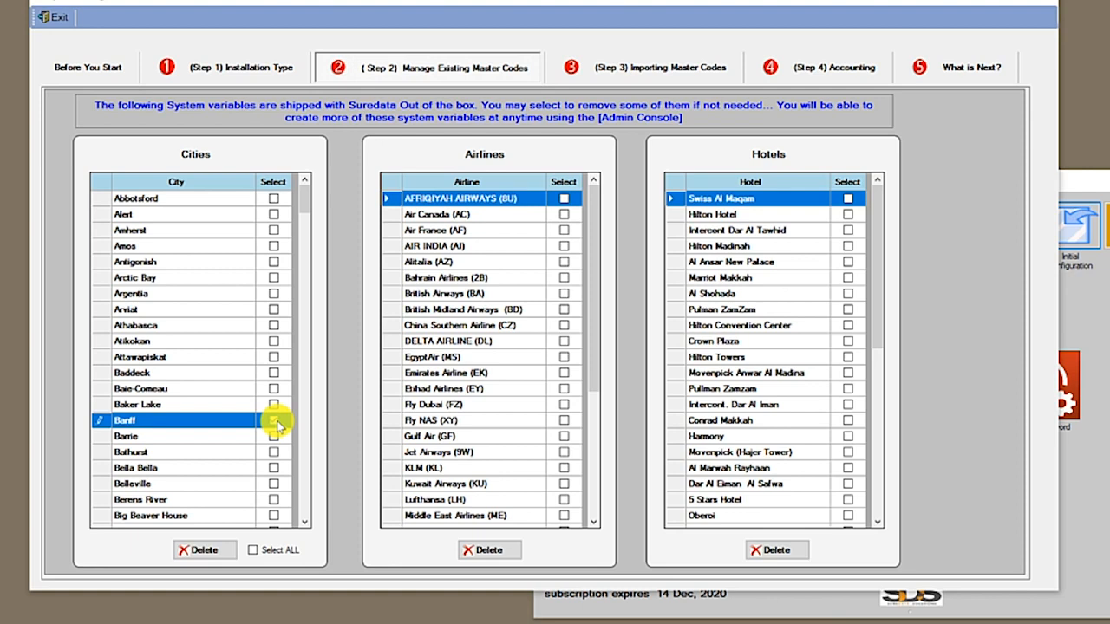
{"action": "left_click", "coordinate": [230, 405]}
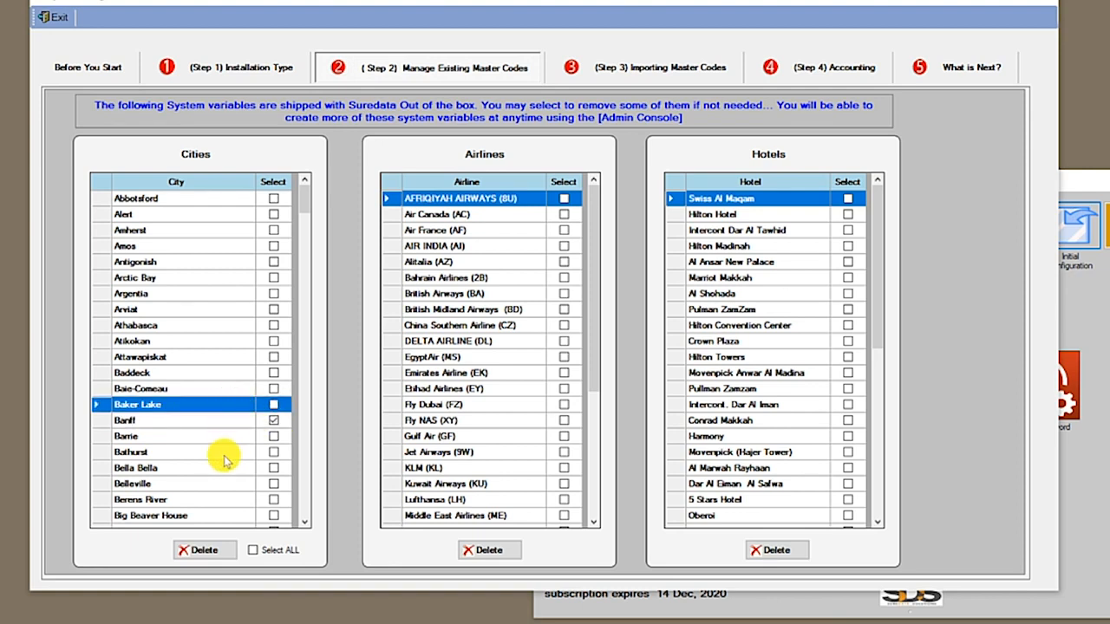
{"action": "left_click", "coordinate": [208, 550]}
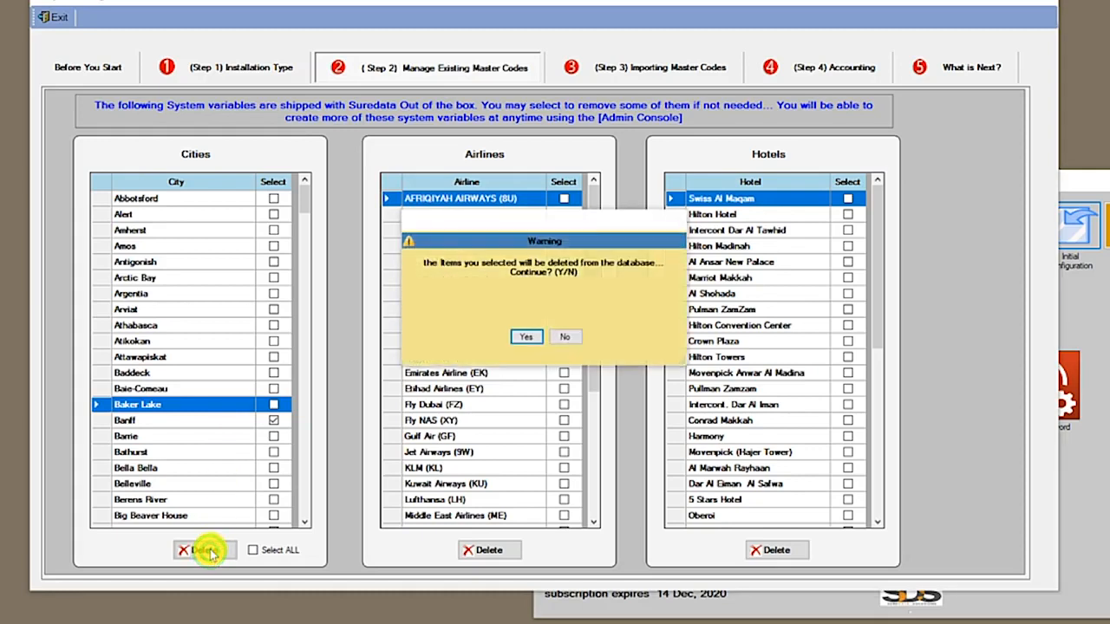
{"action": "left_click", "coordinate": [528, 337]}
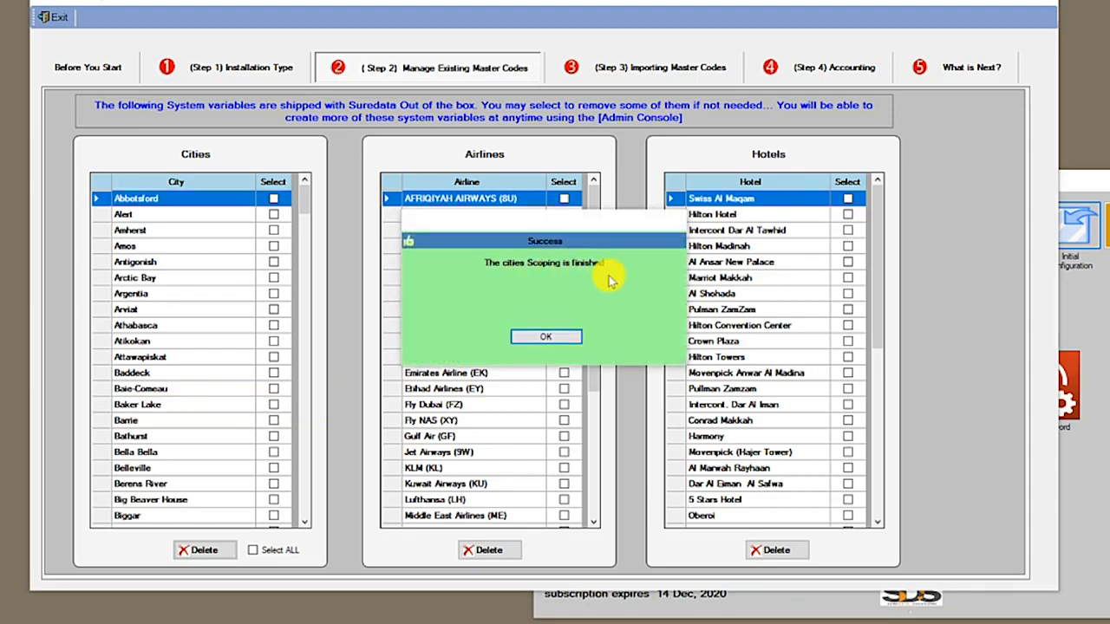
{"action": "left_click", "coordinate": [551, 338]}
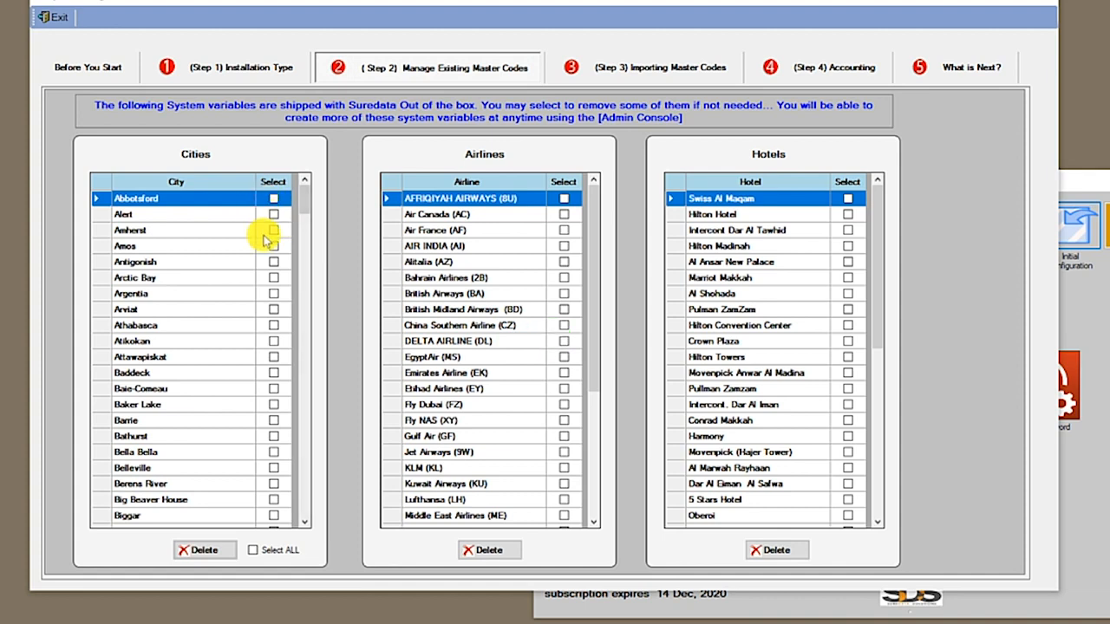
Tick every city, untick Toronto, and delete the rest so only Toronto remains
{"action": "left_click", "coordinate": [270, 550]}
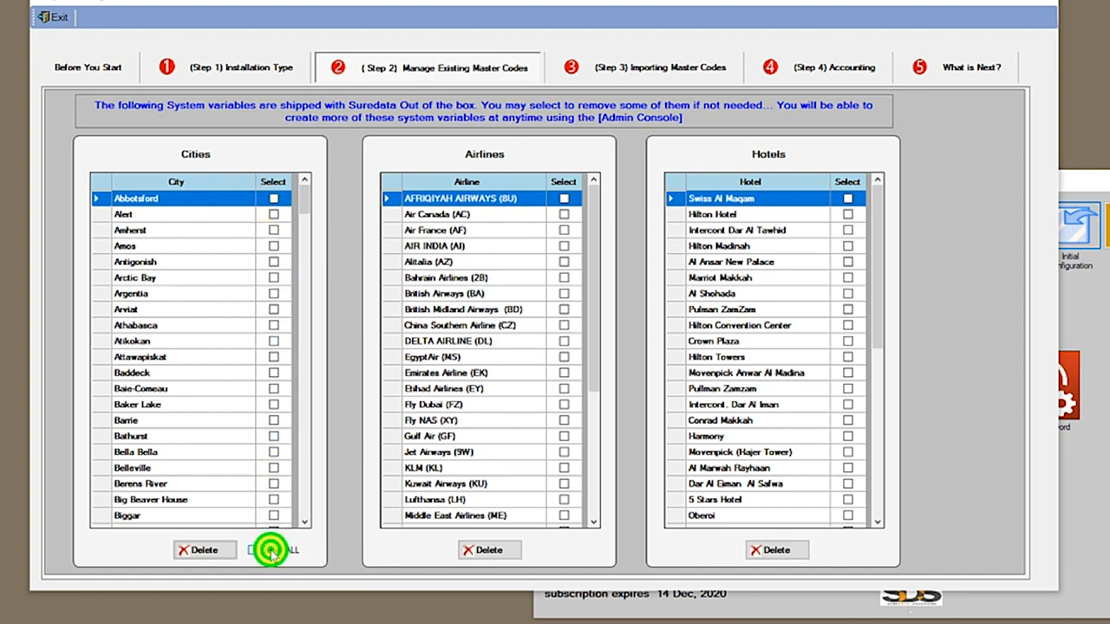
{"action": "left_click_drag", "start_coordinate": [304, 204], "coordinate": [287, 481]}
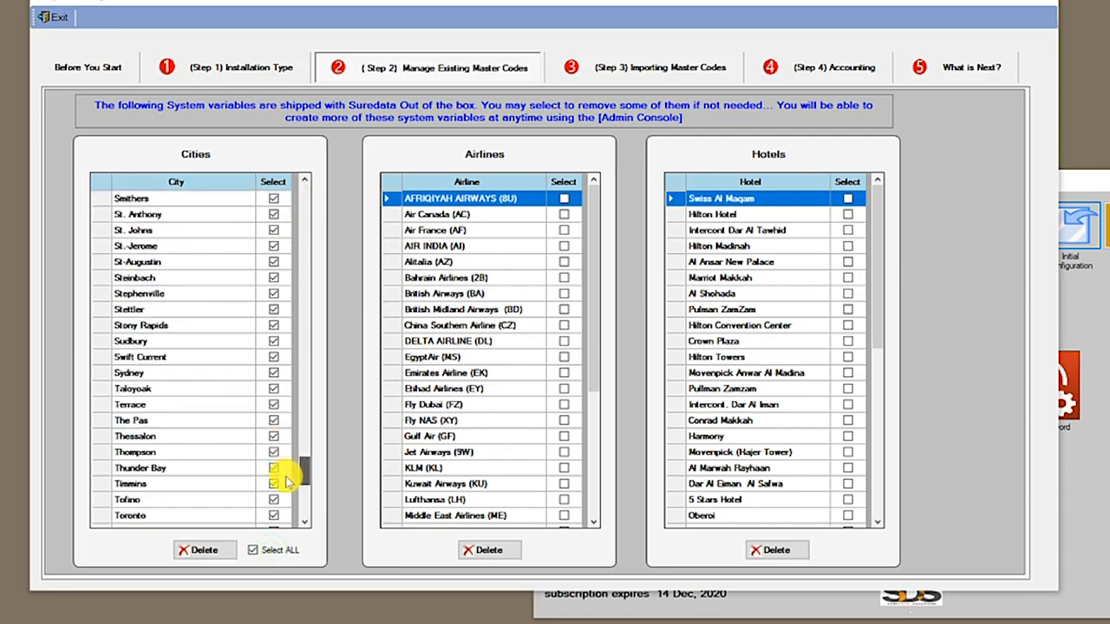
{"action": "left_click", "coordinate": [235, 501]}
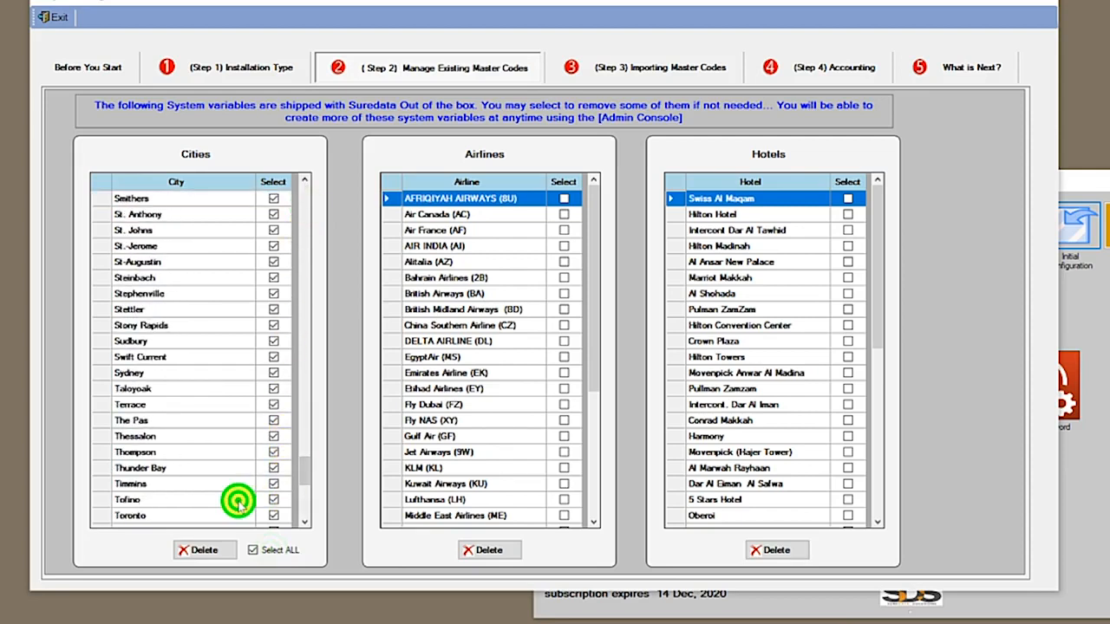
{"action": "left_click", "coordinate": [232, 515]}
{"action": "left_click", "coordinate": [272, 515]}
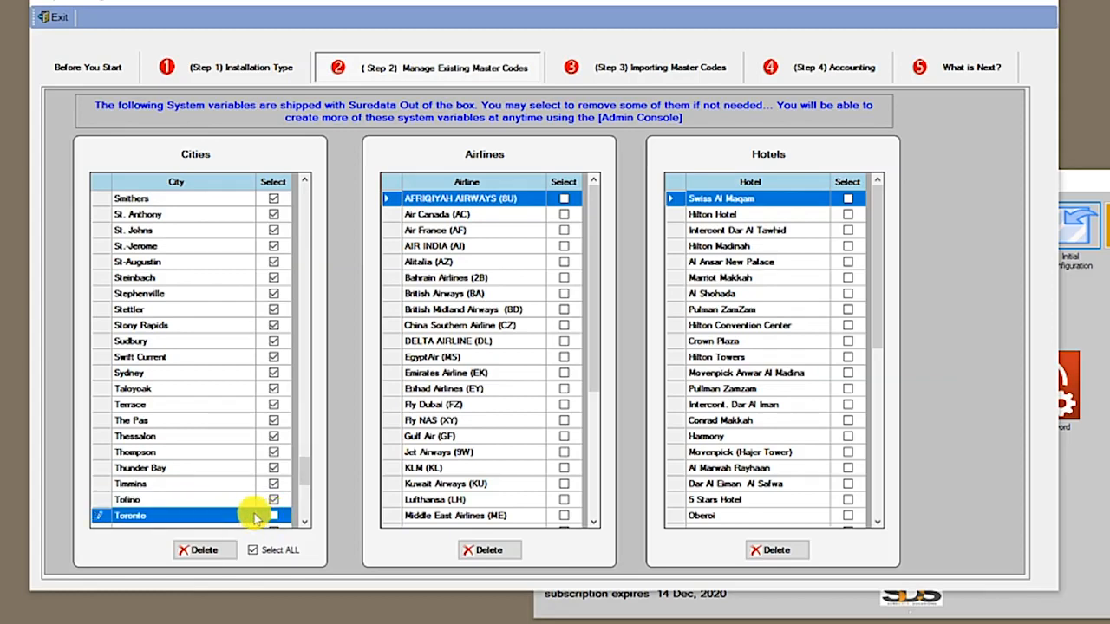
{"action": "left_click", "coordinate": [230, 500]}
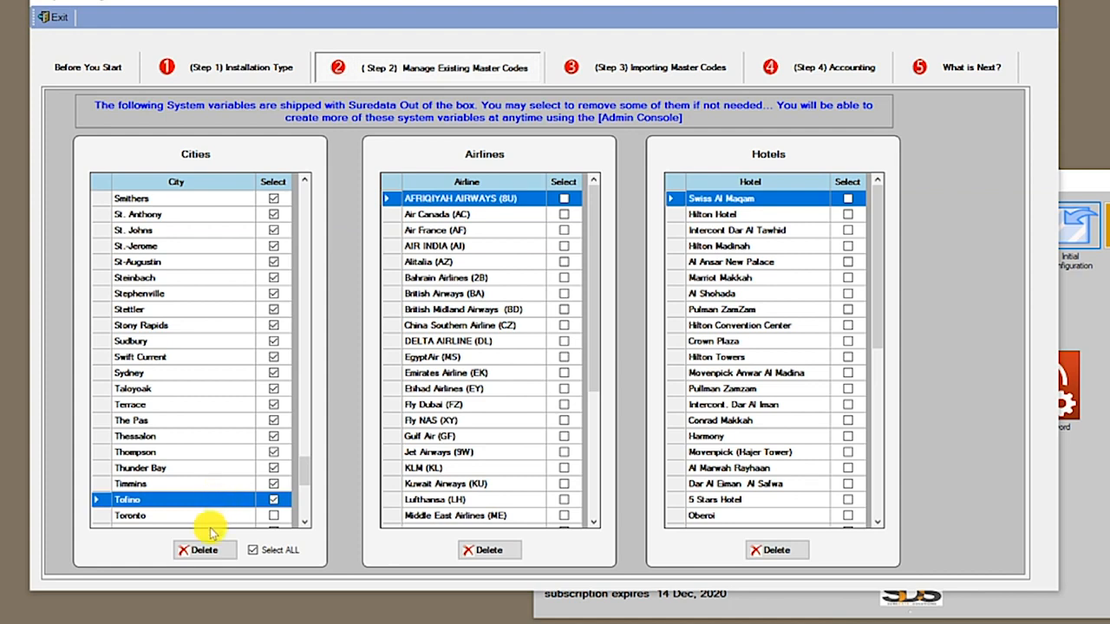
{"action": "left_click", "coordinate": [211, 554]}
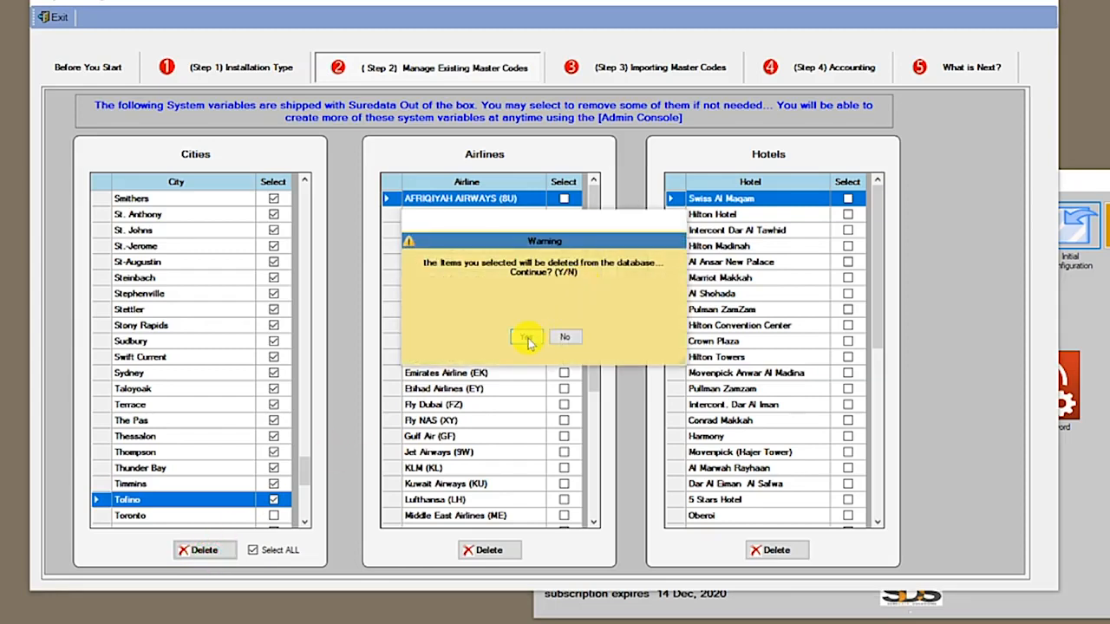
{"action": "left_click", "coordinate": [528, 338]}
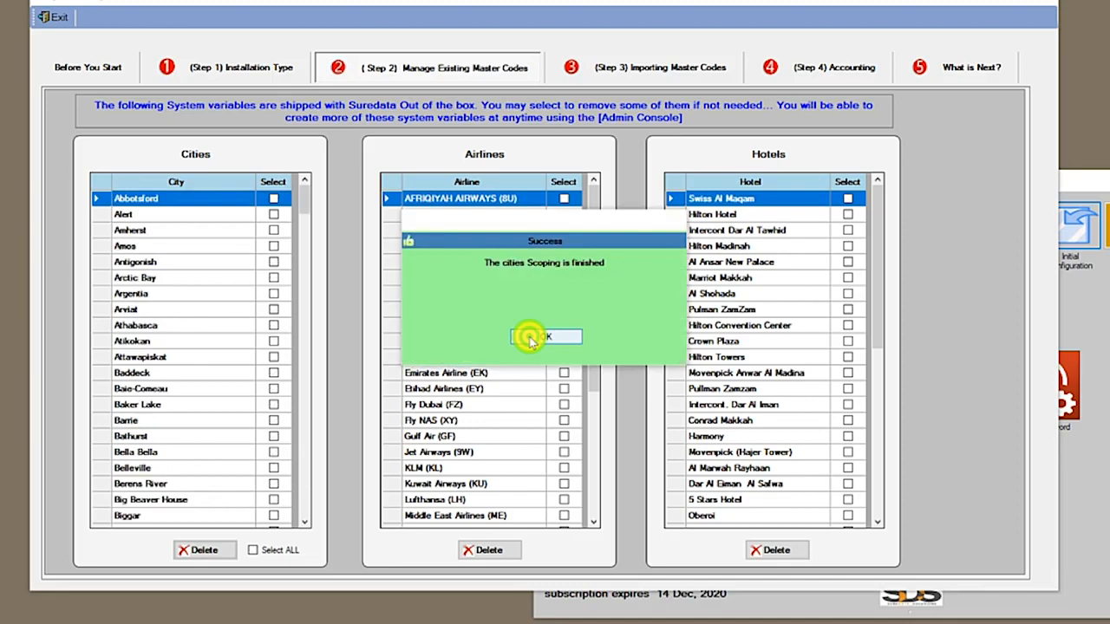
{"action": "left_click", "coordinate": [531, 337]}
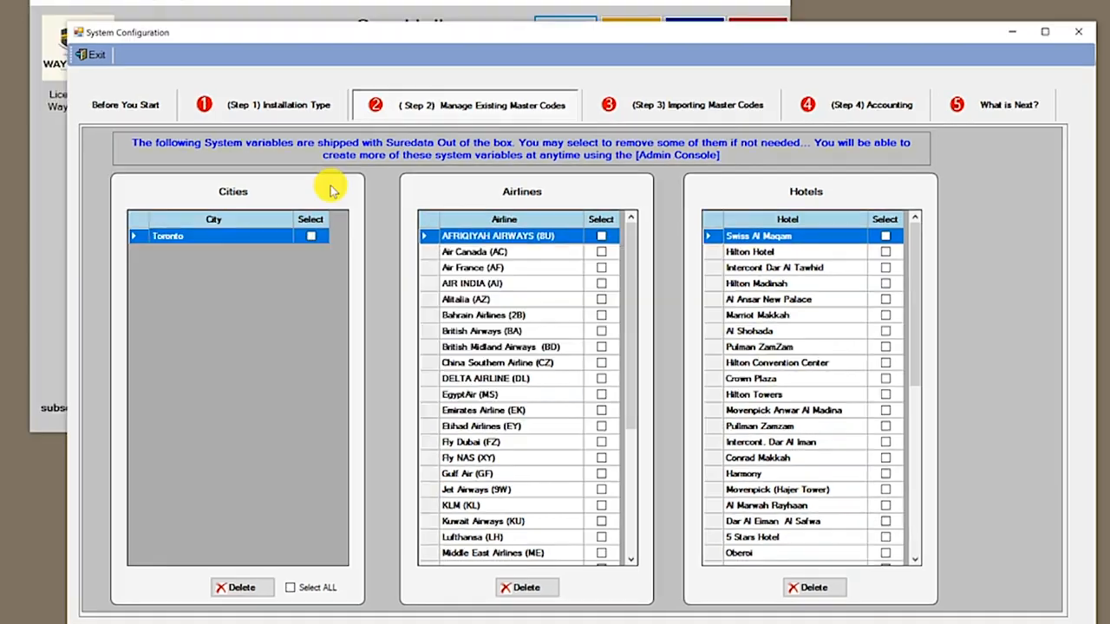
Tick the airlines from AFRIQIYAH AIRWAYS through Middle East Airlines, skipping Air Canada, for deletion
{"action": "left_click", "coordinate": [574, 235]}
{"action": "left_click", "coordinate": [601, 236]}
{"action": "left_click", "coordinate": [600, 266]}
{"action": "left_click", "coordinate": [601, 284]}
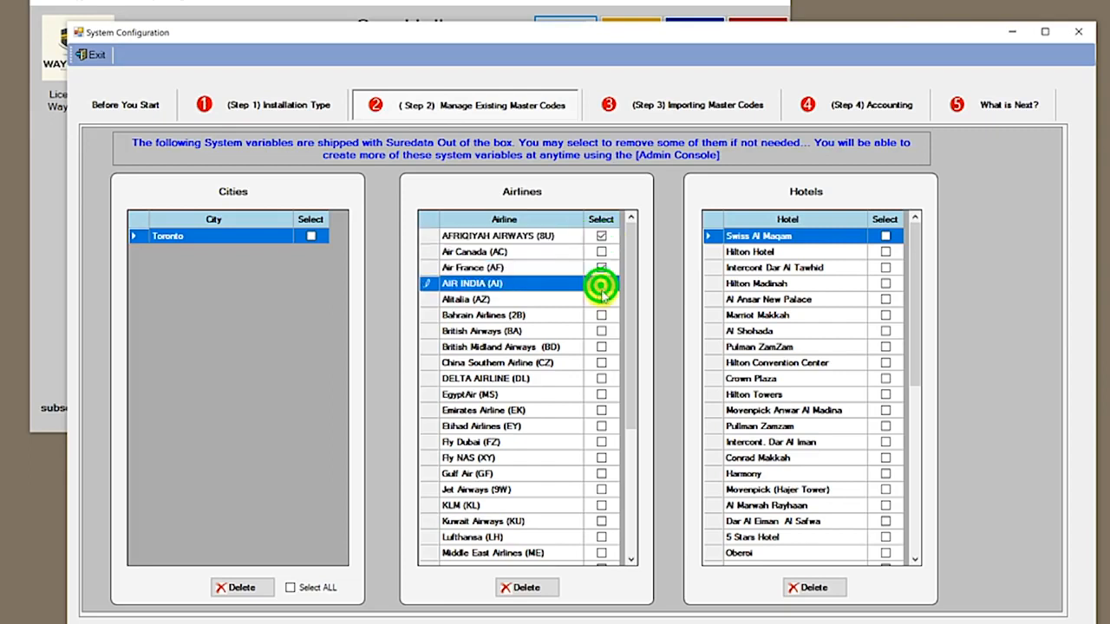
{"action": "left_click", "coordinate": [601, 299]}
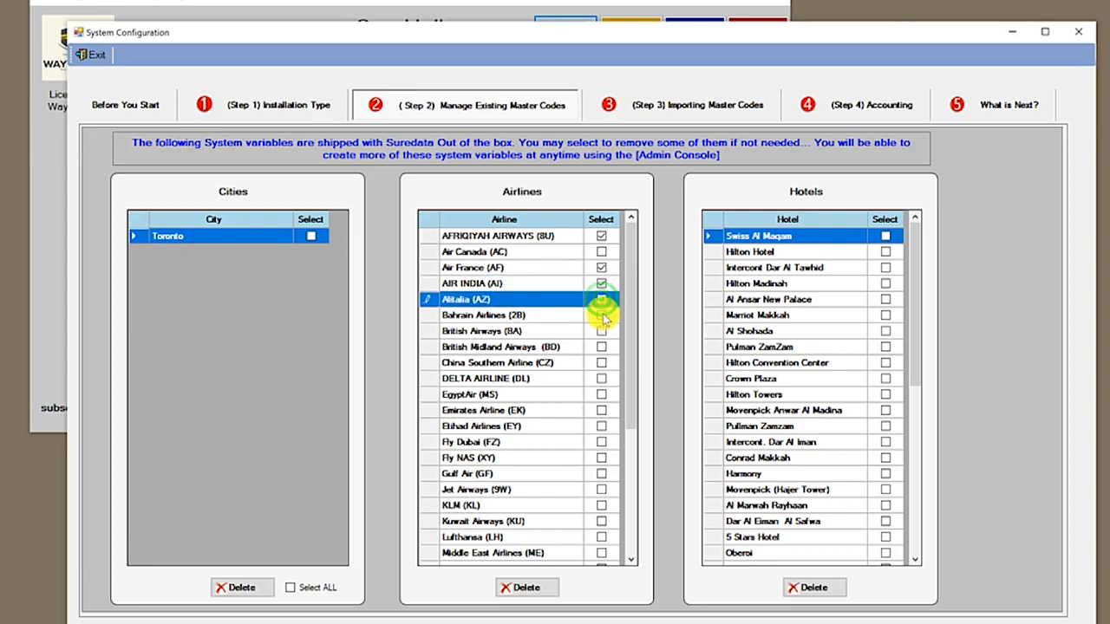
{"action": "left_click", "coordinate": [601, 316]}
{"action": "left_click", "coordinate": [601, 347]}
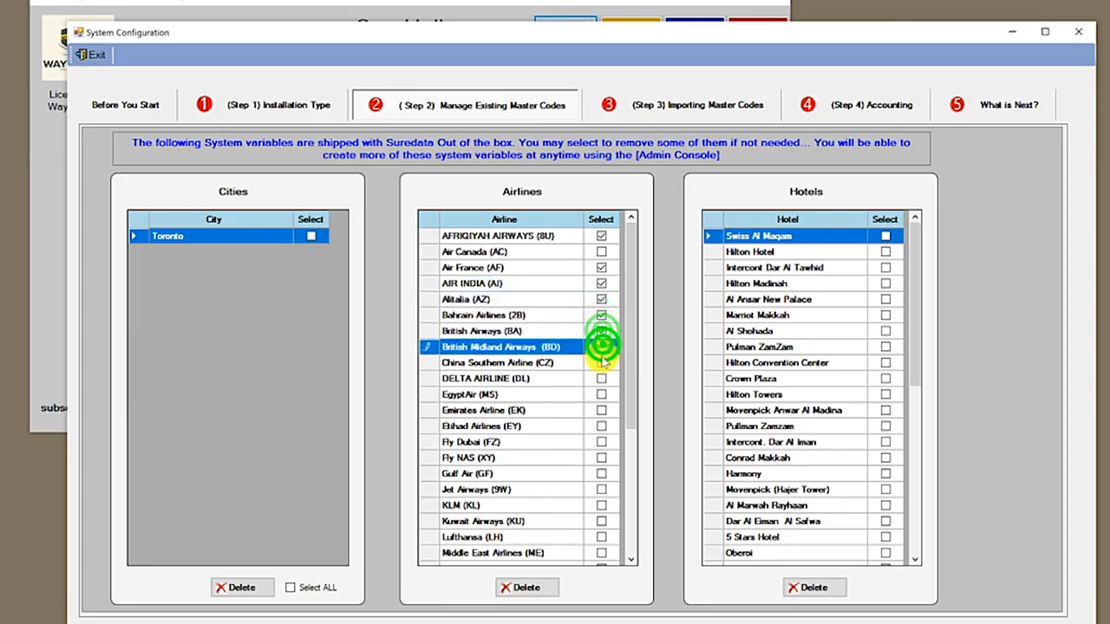
{"action": "left_click", "coordinate": [601, 362]}
{"action": "left_click", "coordinate": [601, 379]}
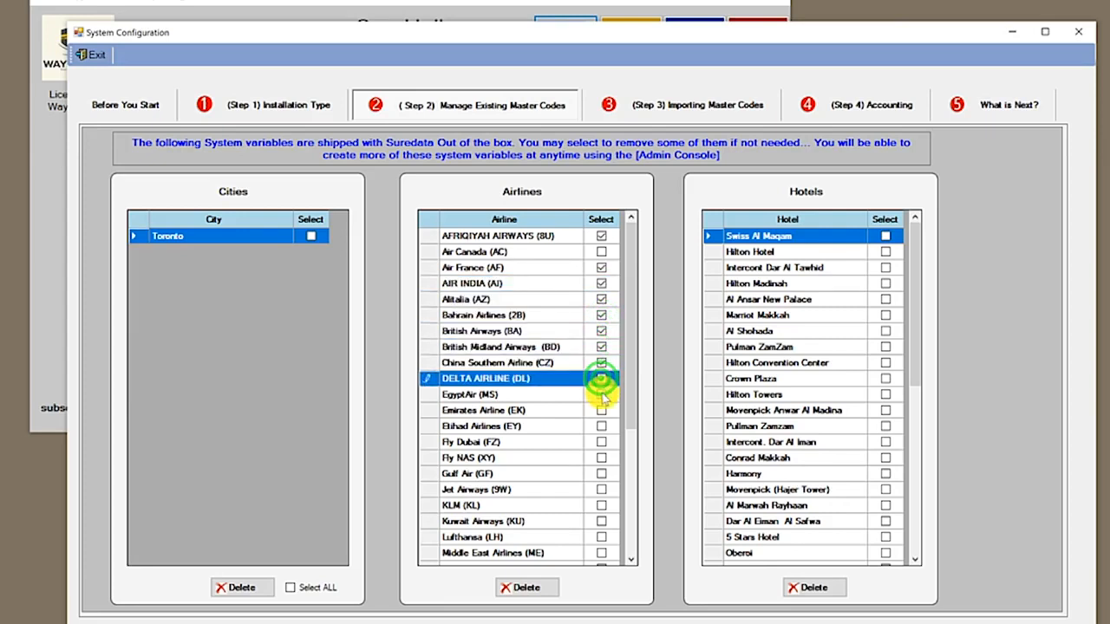
{"action": "left_click", "coordinate": [600, 394]}
{"action": "left_click", "coordinate": [601, 410]}
{"action": "left_click", "coordinate": [600, 426]}
{"action": "left_click", "coordinate": [601, 442]}
{"action": "left_click", "coordinate": [600, 458]}
{"action": "left_click", "coordinate": [601, 474]}
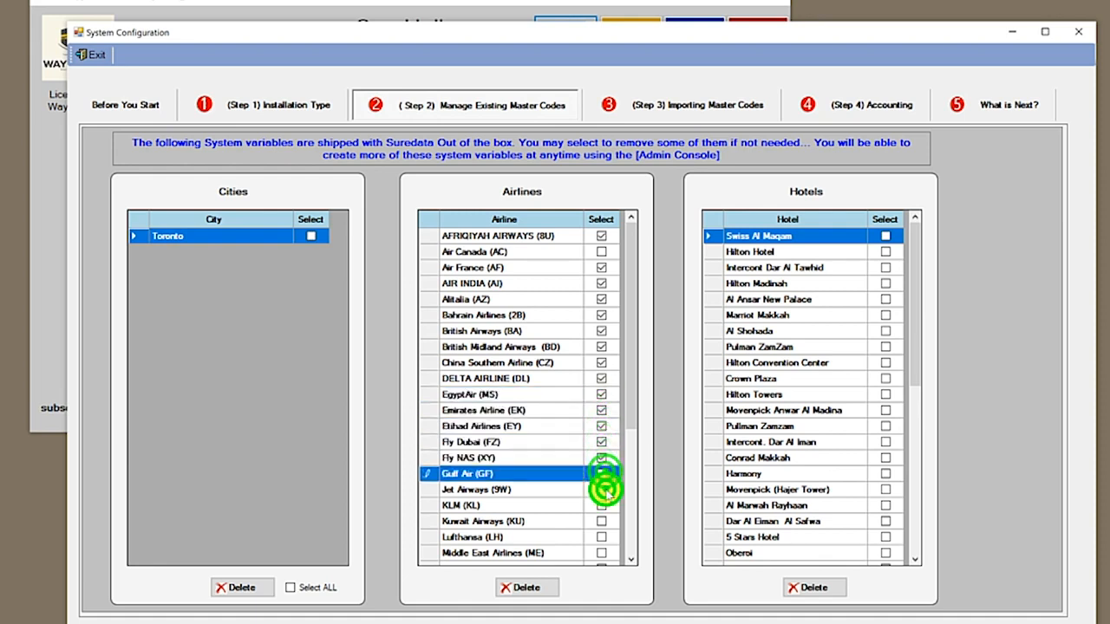
{"action": "left_click", "coordinate": [601, 489]}
{"action": "left_click", "coordinate": [601, 505]}
{"action": "left_click", "coordinate": [601, 521]}
{"action": "left_click", "coordinate": [600, 537]}
{"action": "left_click", "coordinate": [600, 552]}
Tick Olympic Airline through Turkish Airlines except Saudi Airline, then delete all ticked airlines
{"action": "left_click_drag", "start_coordinate": [630, 379], "coordinate": [615, 538]}
{"action": "left_click", "coordinate": [600, 363]}
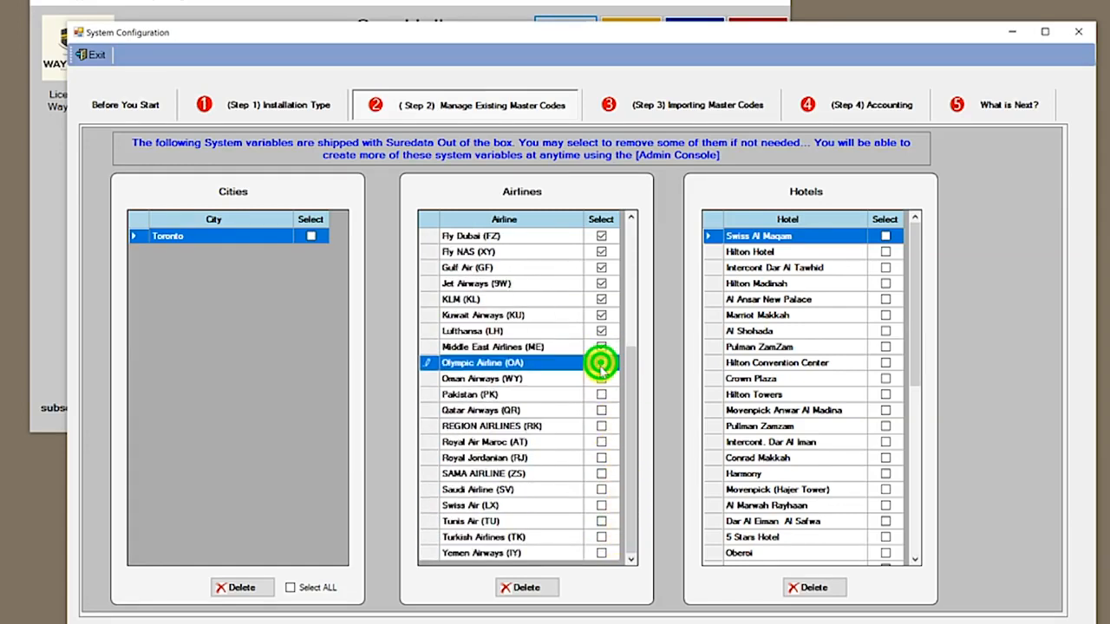
{"action": "left_click", "coordinate": [600, 378]}
{"action": "left_click", "coordinate": [601, 394]}
{"action": "left_click", "coordinate": [601, 410]}
{"action": "left_click", "coordinate": [601, 426]}
{"action": "left_click", "coordinate": [601, 441]}
{"action": "left_click", "coordinate": [601, 458]}
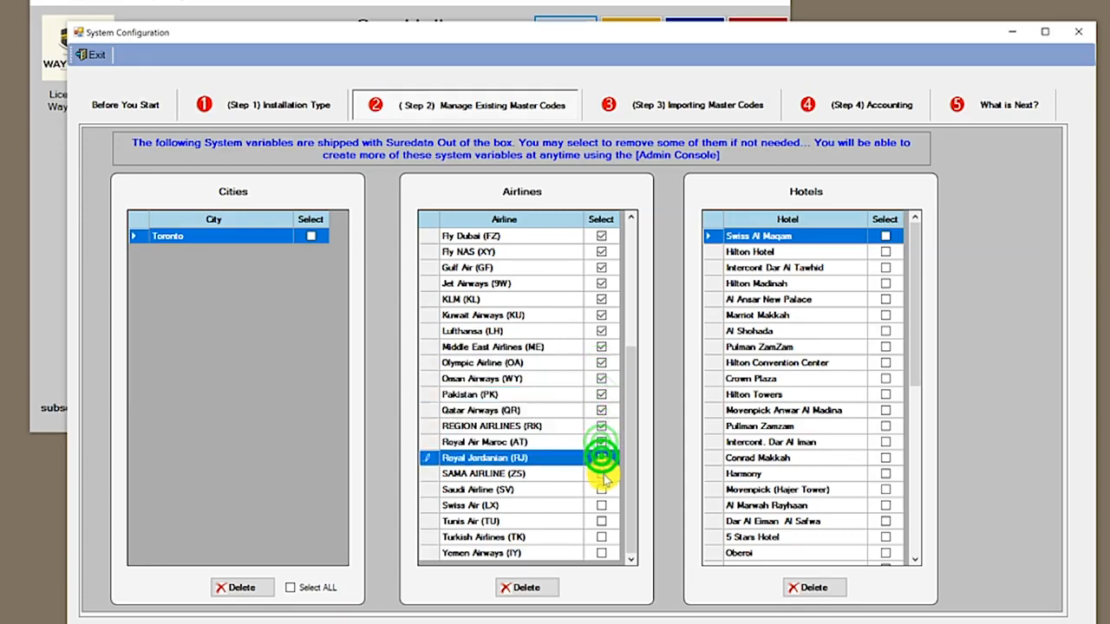
{"action": "left_click", "coordinate": [601, 473]}
{"action": "left_click", "coordinate": [600, 505]}
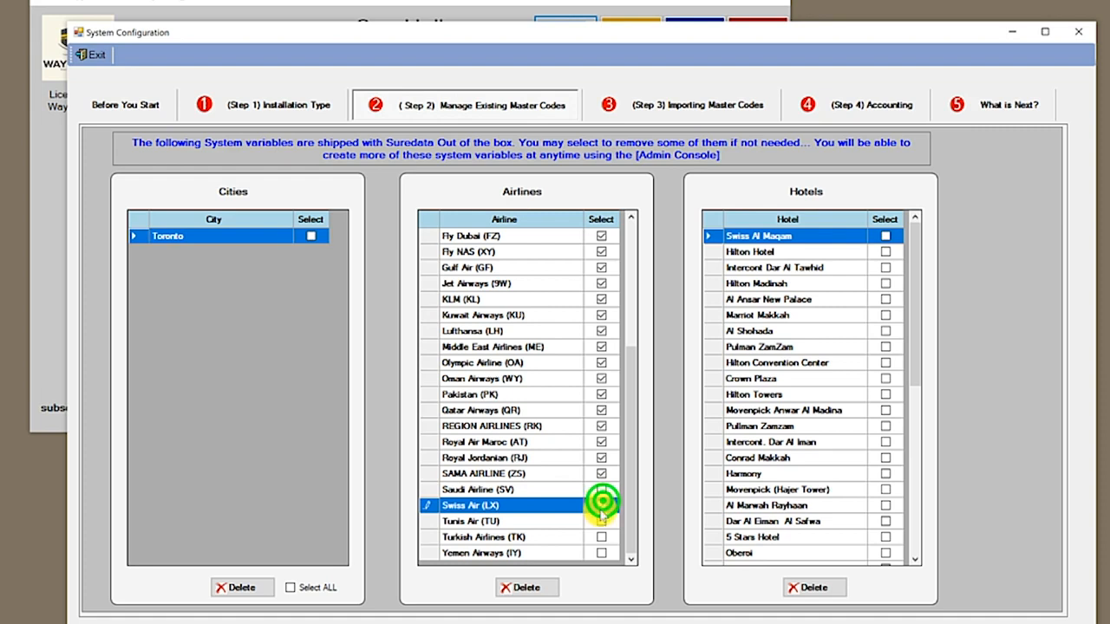
{"action": "left_click", "coordinate": [600, 521]}
{"action": "left_click", "coordinate": [600, 537]}
{"action": "left_click", "coordinate": [600, 552]}
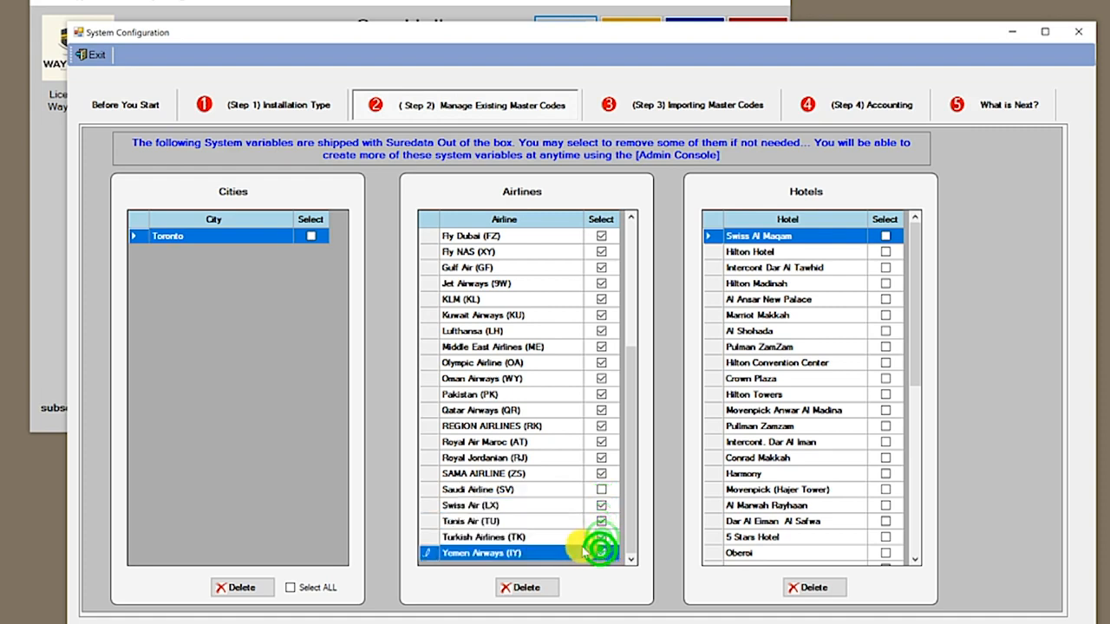
{"action": "left_click", "coordinate": [570, 535]}
{"action": "left_click", "coordinate": [573, 491]}
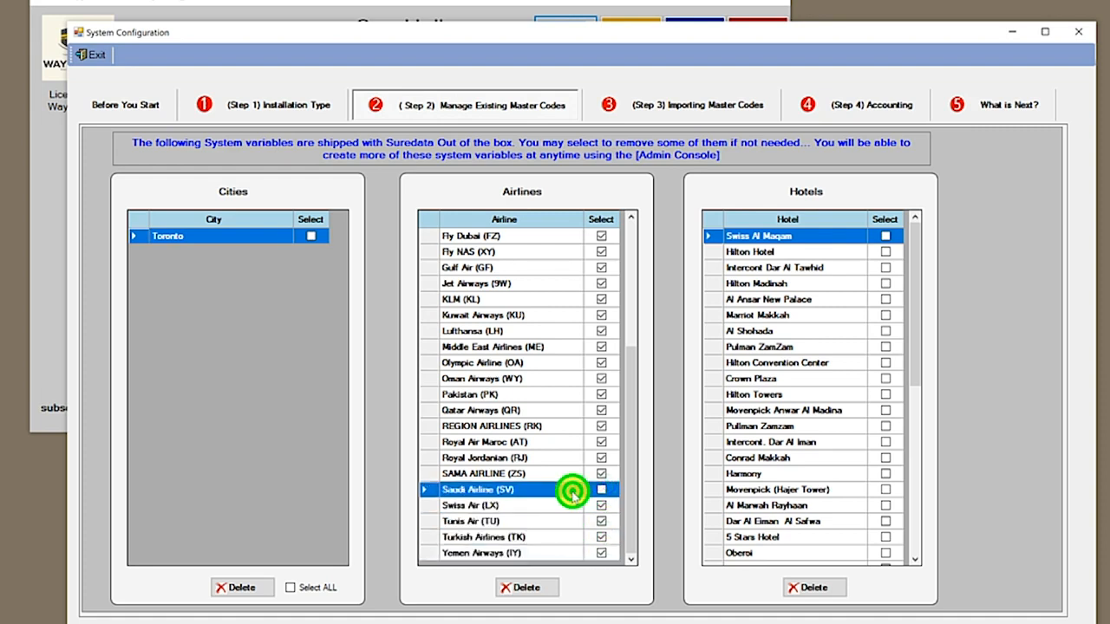
{"action": "left_click", "coordinate": [526, 589]}
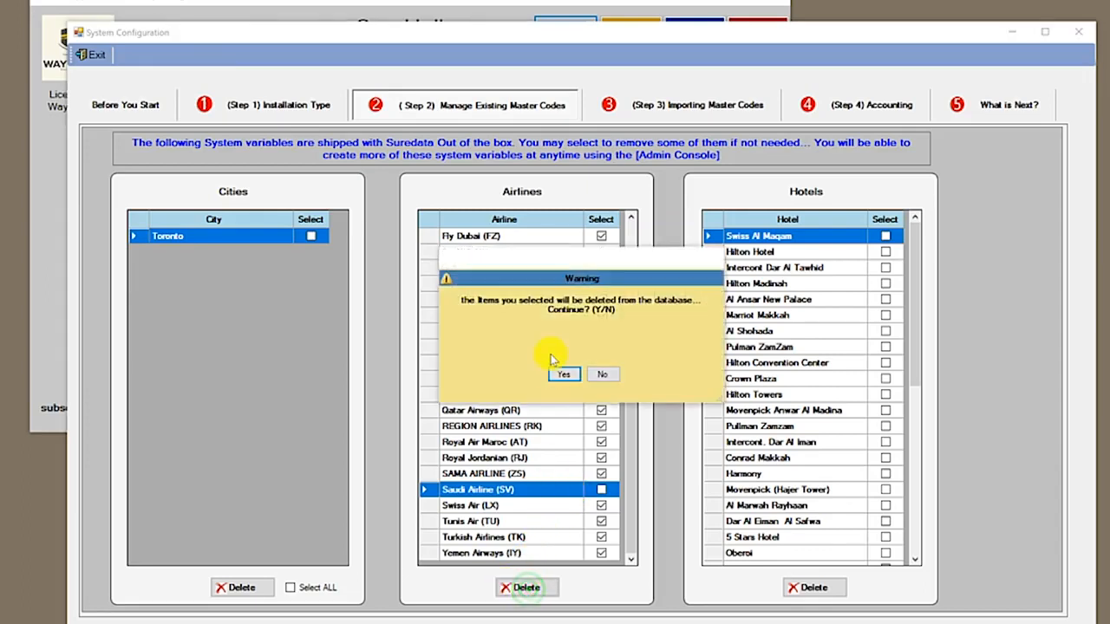
{"action": "left_click", "coordinate": [562, 375]}
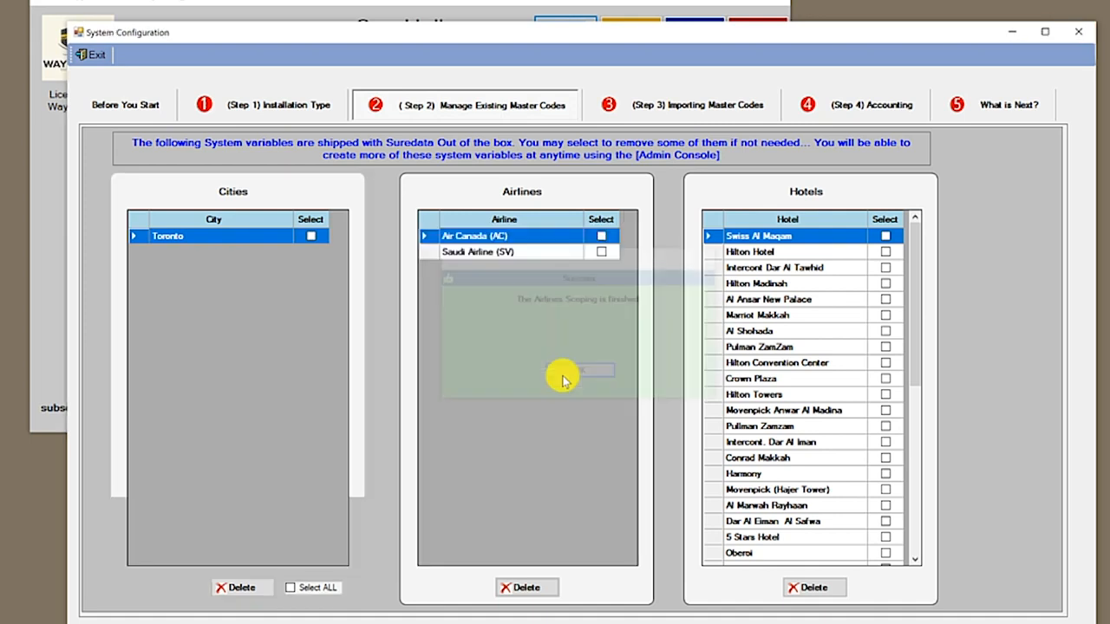
{"action": "left_click", "coordinate": [561, 374]}
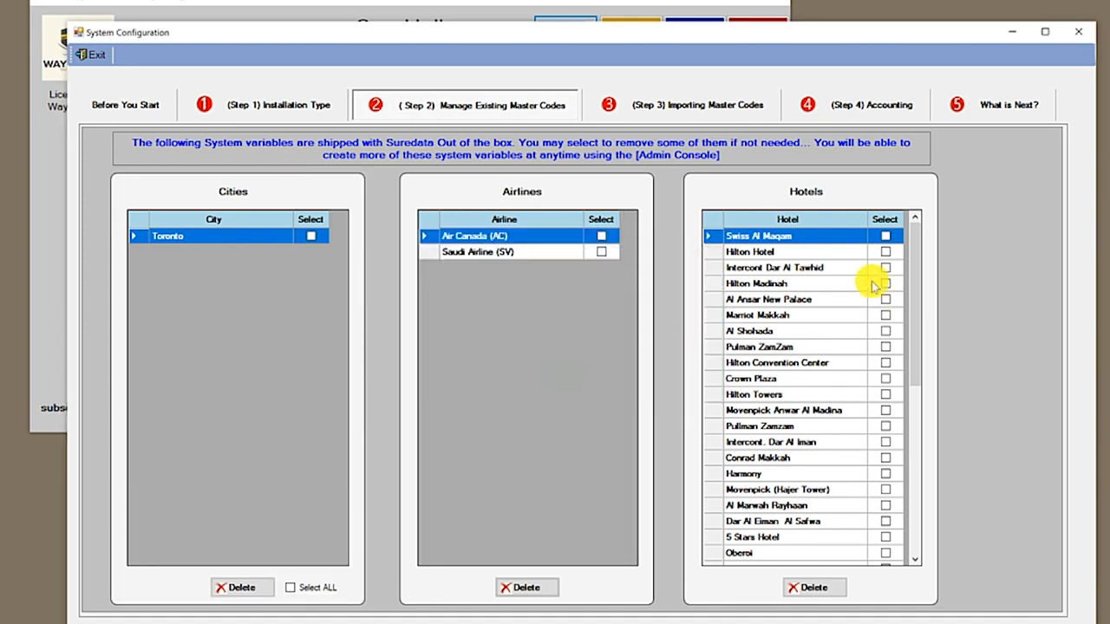
Tick the Select box for the first visible hotels, Swiss Al Maqam through Oberoi
{"action": "left_click", "coordinate": [884, 236]}
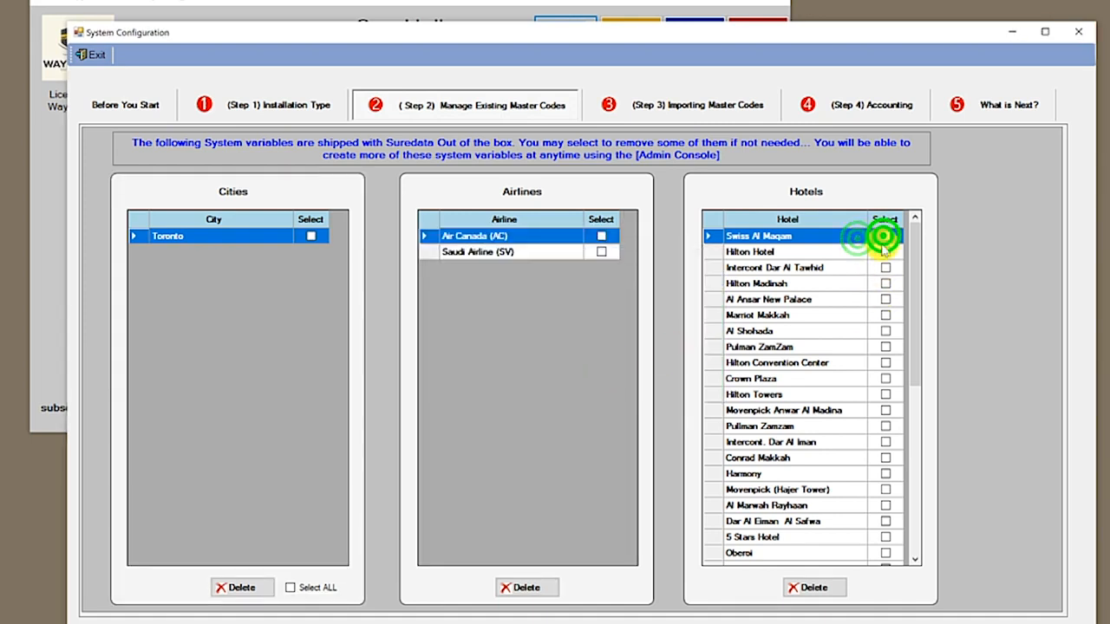
{"action": "left_click", "coordinate": [884, 251]}
{"action": "left_click", "coordinate": [884, 267]}
{"action": "left_click", "coordinate": [884, 283]}
{"action": "left_click", "coordinate": [884, 299]}
{"action": "left_click", "coordinate": [884, 314]}
{"action": "left_click", "coordinate": [884, 330]}
{"action": "left_click", "coordinate": [884, 347]}
{"action": "left_click", "coordinate": [884, 363]}
{"action": "left_click", "coordinate": [884, 378]}
{"action": "left_click", "coordinate": [885, 394]}
{"action": "left_click", "coordinate": [884, 410]}
{"action": "left_click", "coordinate": [885, 426]}
{"action": "left_click", "coordinate": [884, 442]}
{"action": "left_click", "coordinate": [884, 426]}
{"action": "left_click", "coordinate": [885, 443]}
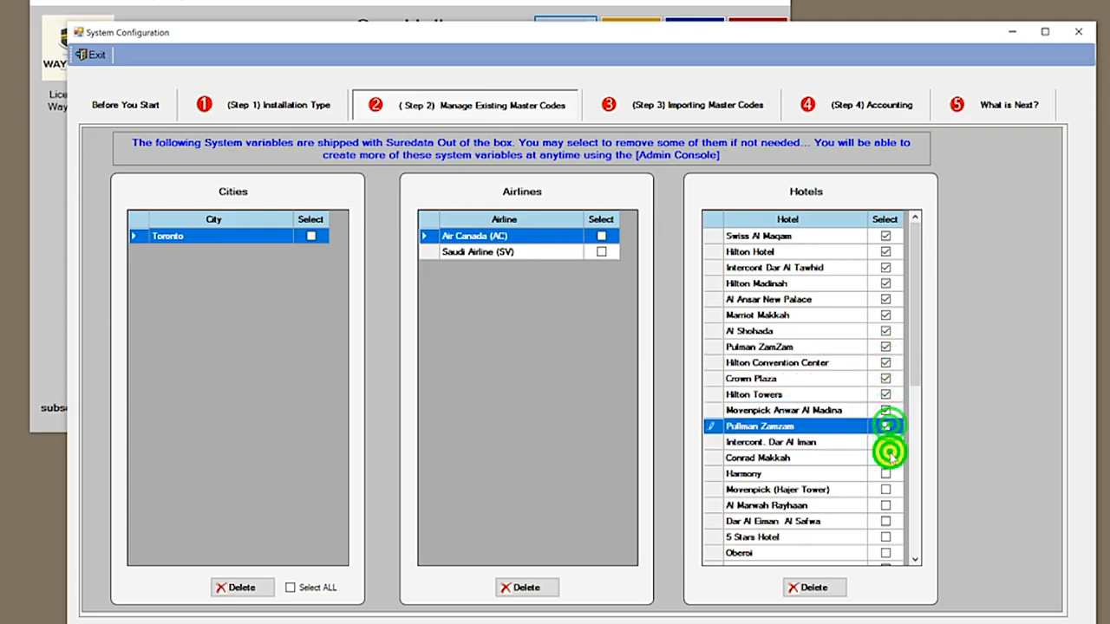
{"action": "left_click", "coordinate": [886, 457]}
{"action": "left_click", "coordinate": [885, 473]}
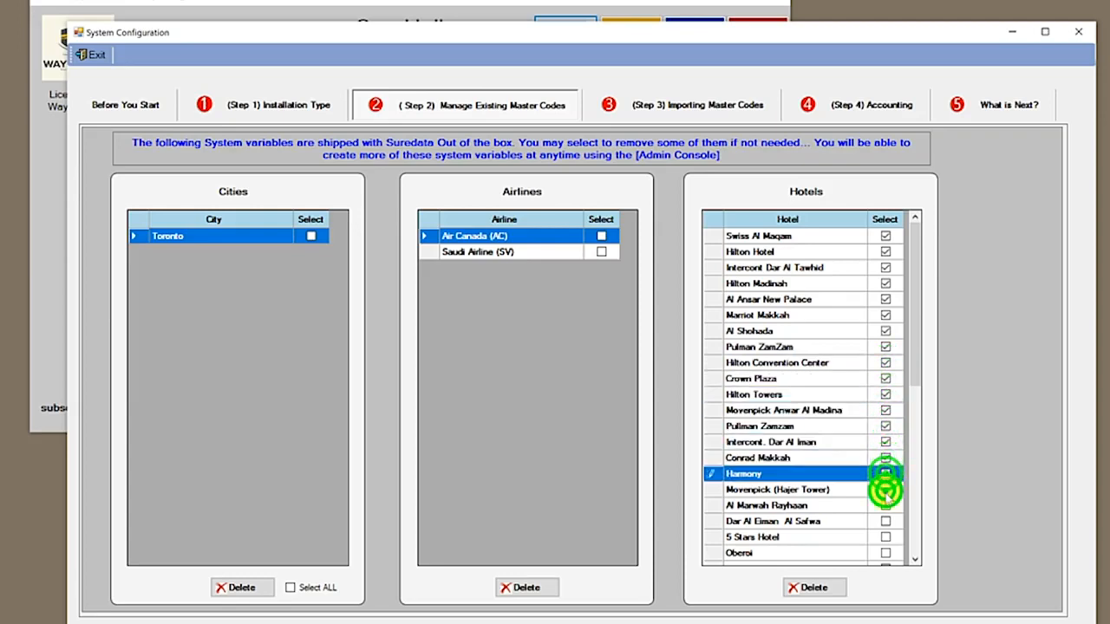
{"action": "left_click", "coordinate": [885, 489]}
{"action": "left_click", "coordinate": [885, 505]}
{"action": "left_click", "coordinate": [885, 521]}
{"action": "left_click", "coordinate": [885, 536]}
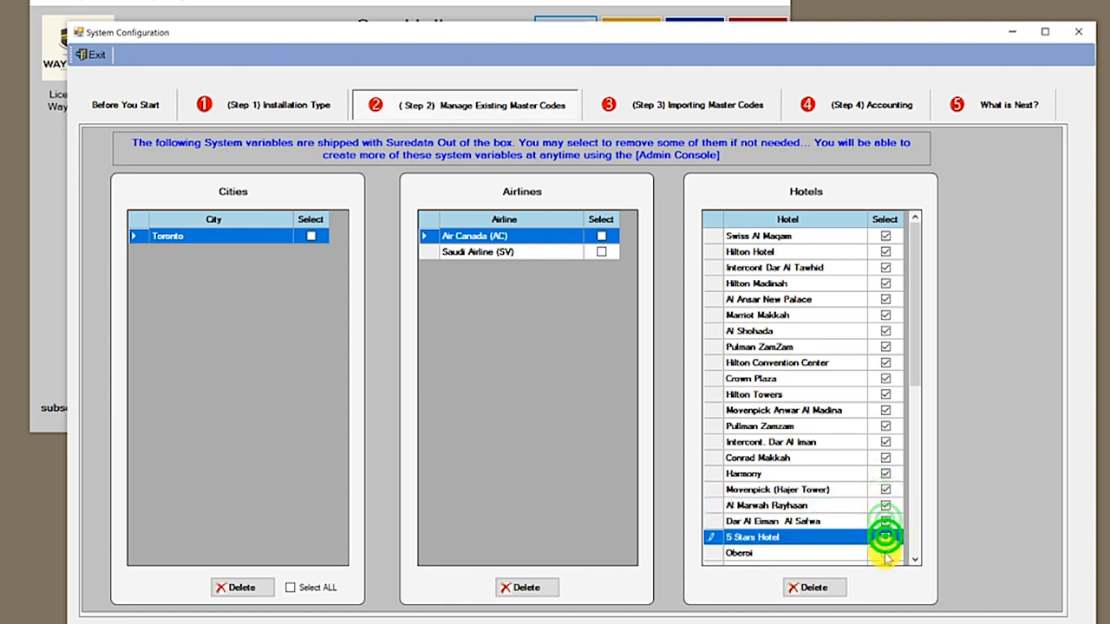
{"action": "left_click", "coordinate": [885, 552]}
Tick the next batch of hotels, from Radison Blue through Holiday Villa
{"action": "left_click", "coordinate": [911, 404]}
{"action": "left_click_drag", "start_coordinate": [916, 382], "coordinate": [911, 499]}
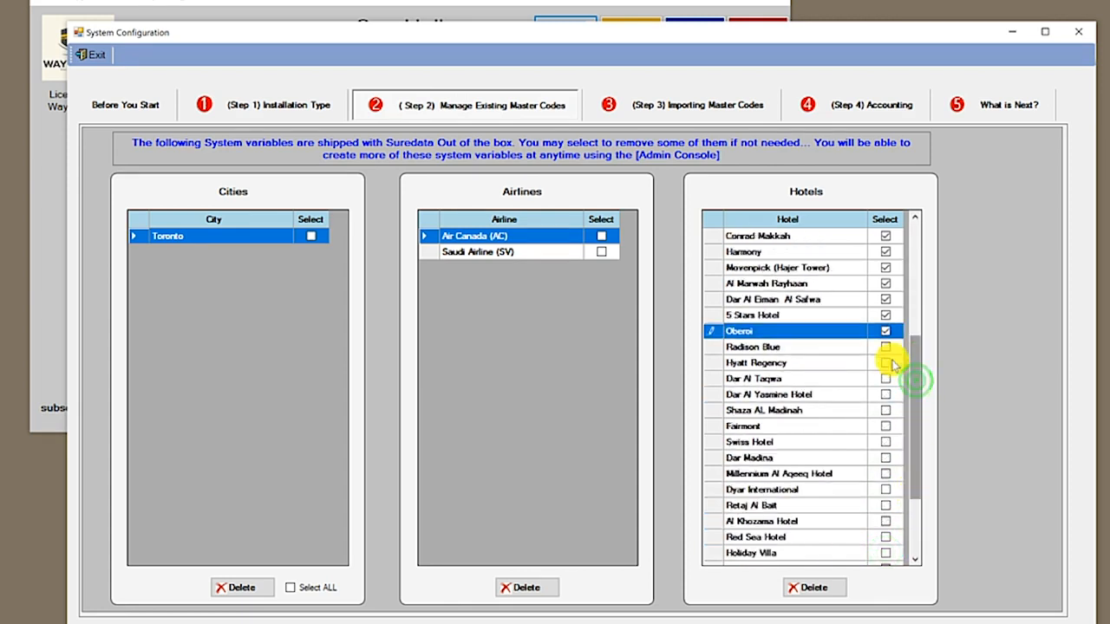
{"action": "left_click", "coordinate": [885, 346]}
{"action": "left_click", "coordinate": [885, 363]}
{"action": "left_click", "coordinate": [885, 378]}
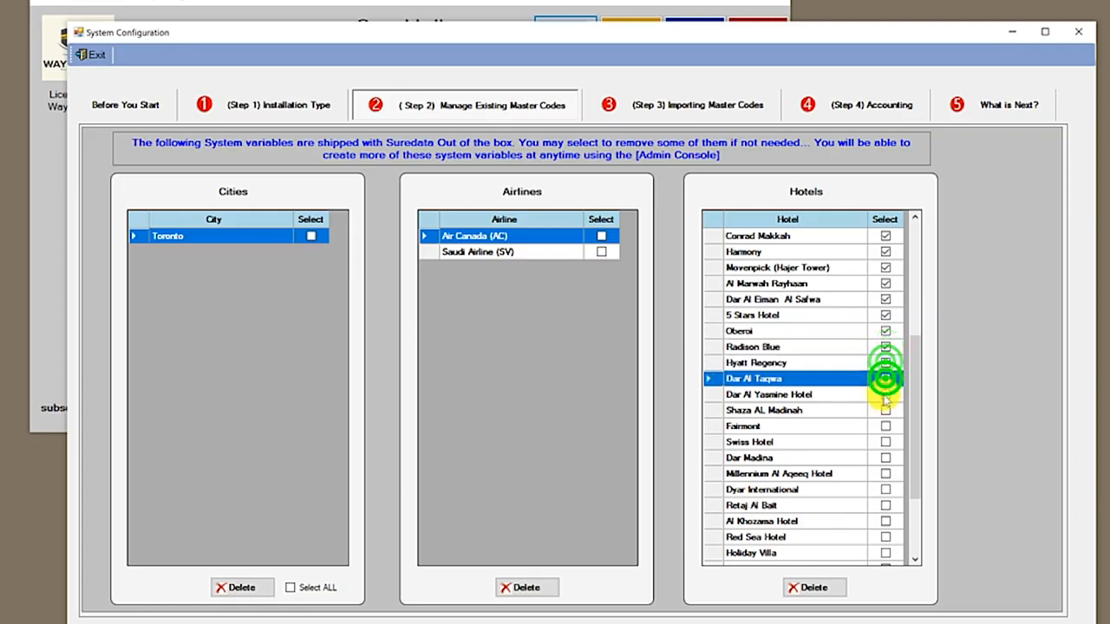
{"action": "left_click", "coordinate": [885, 394]}
{"action": "left_click", "coordinate": [885, 410]}
{"action": "left_click", "coordinate": [885, 426]}
{"action": "left_click", "coordinate": [885, 441]}
{"action": "left_click", "coordinate": [885, 458]}
{"action": "left_click", "coordinate": [885, 473]}
{"action": "left_click", "coordinate": [885, 488]}
{"action": "left_click", "coordinate": [885, 505]}
{"action": "left_click", "coordinate": [885, 521]}
{"action": "left_click", "coordinate": [886, 536]}
{"action": "left_click", "coordinate": [885, 552]}
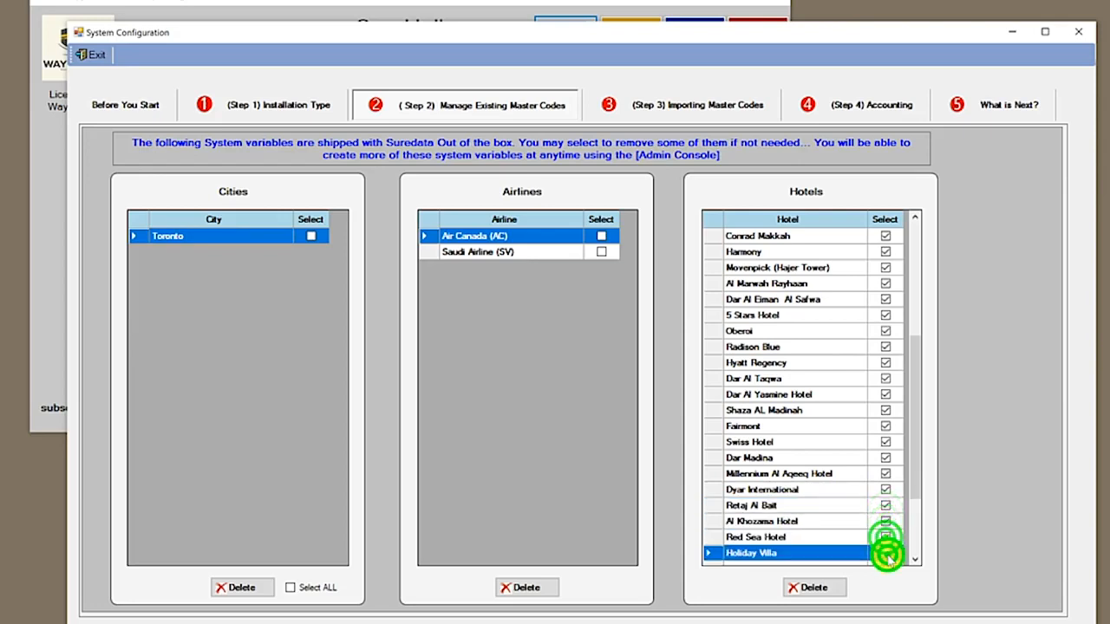
Tick the remaining hotels, from Western Madina Hotel through Mona ElKareem
{"action": "left_click", "coordinate": [914, 488]}
{"action": "left_click_drag", "start_coordinate": [914, 488], "coordinate": [911, 557]}
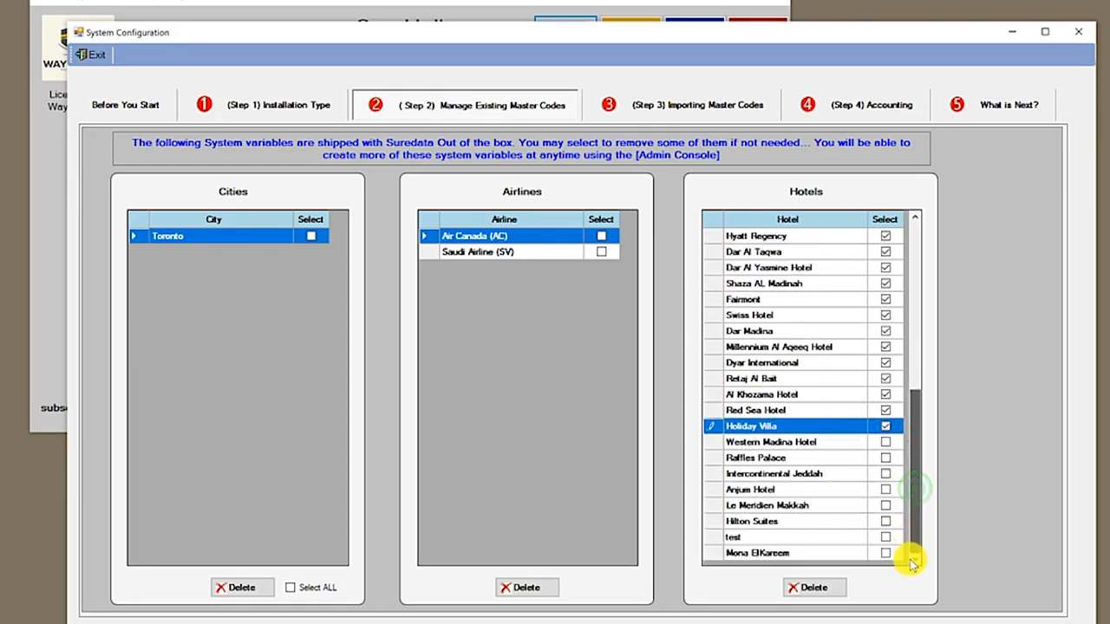
{"action": "left_click", "coordinate": [884, 442]}
{"action": "left_click", "coordinate": [885, 457]}
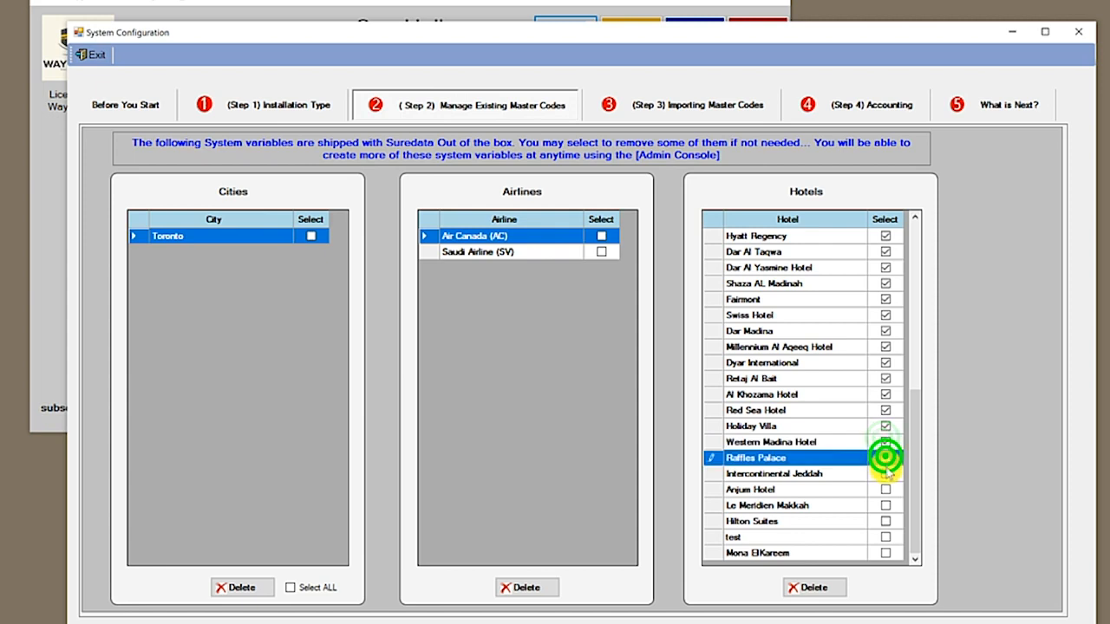
{"action": "left_click", "coordinate": [886, 473]}
{"action": "left_click", "coordinate": [885, 489]}
{"action": "left_click", "coordinate": [885, 504]}
{"action": "left_click", "coordinate": [885, 521]}
{"action": "left_click", "coordinate": [885, 537]}
{"action": "left_click", "coordinate": [885, 552]}
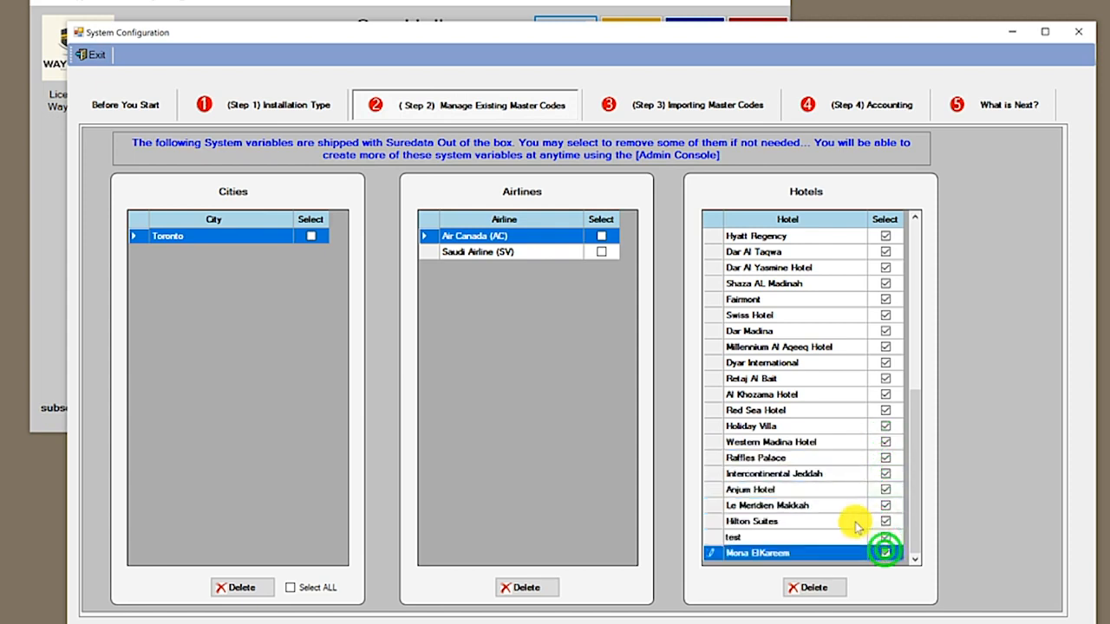
{"action": "left_click", "coordinate": [854, 521]}
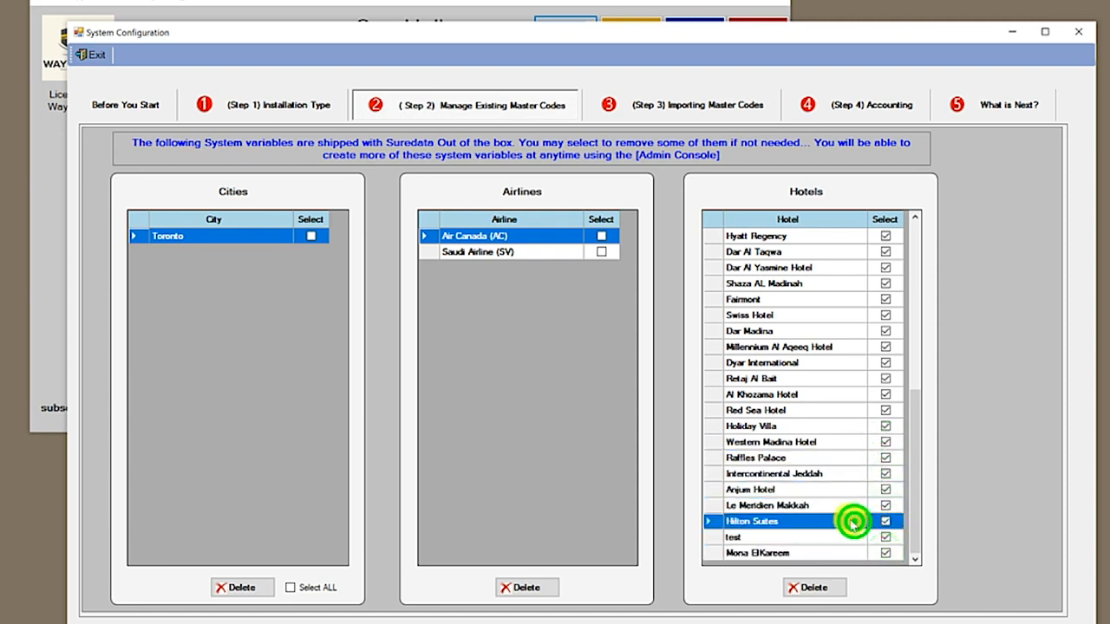
Delete all the ticked hotels, confirm the warning, and acknowledge the finished message
{"action": "left_click", "coordinate": [824, 588]}
{"action": "left_click", "coordinate": [564, 374]}
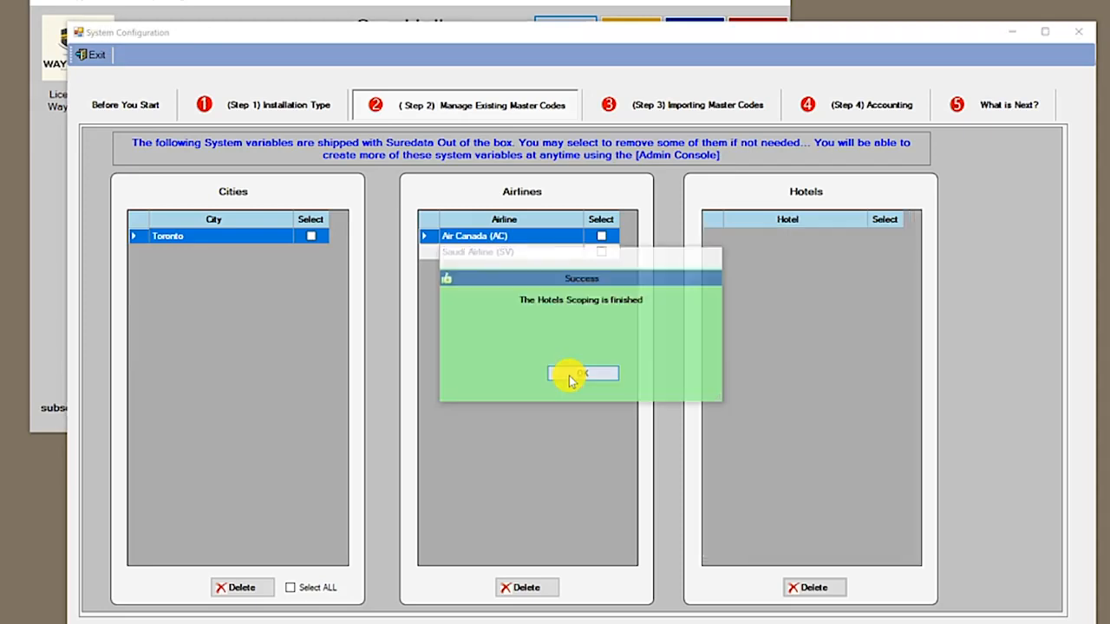
{"action": "left_click", "coordinate": [570, 375]}
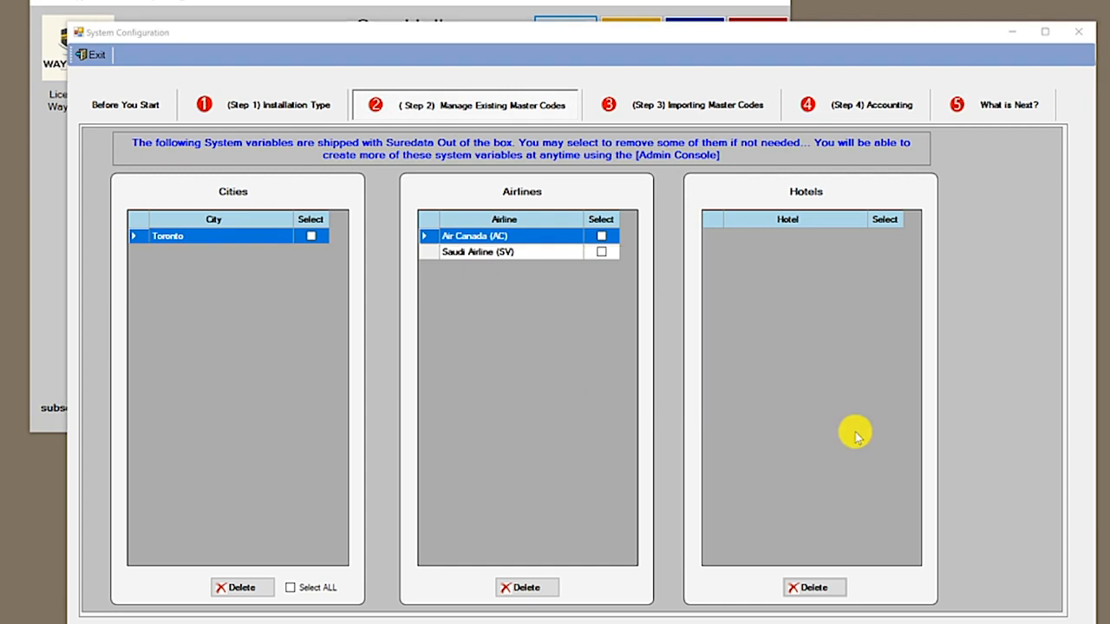